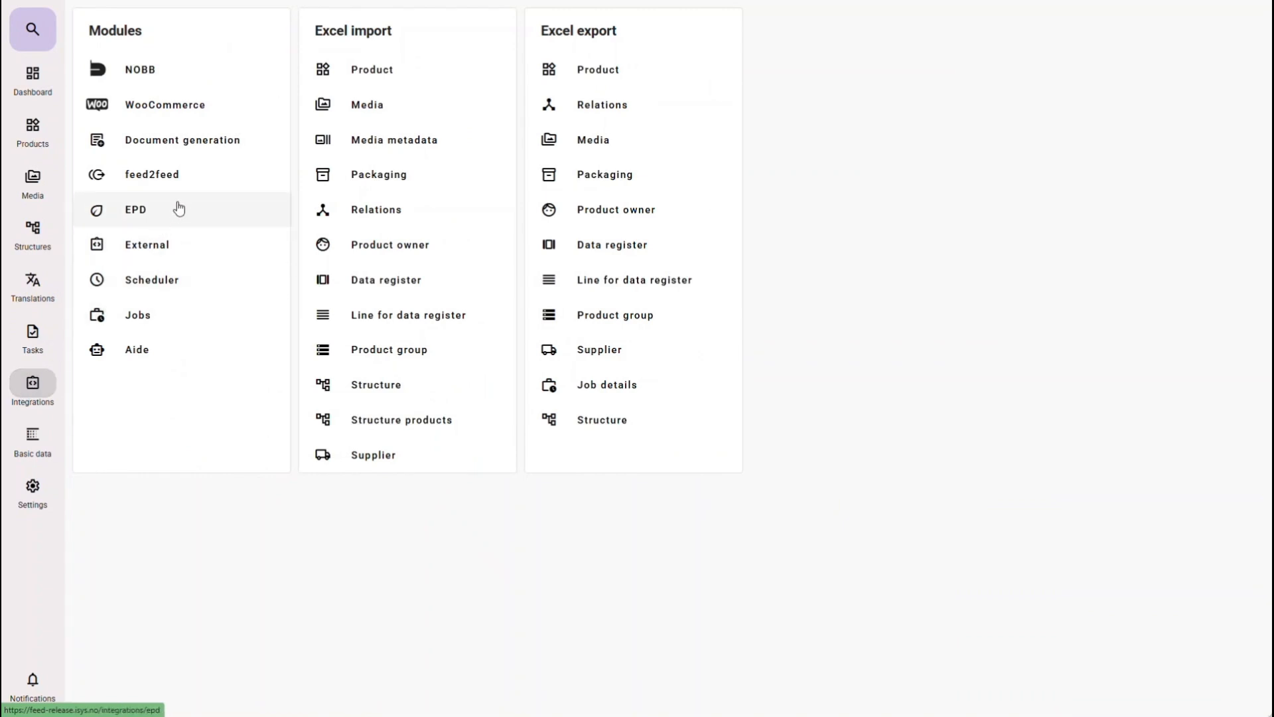
{"action": "left_click", "coordinate": [209, 172]}
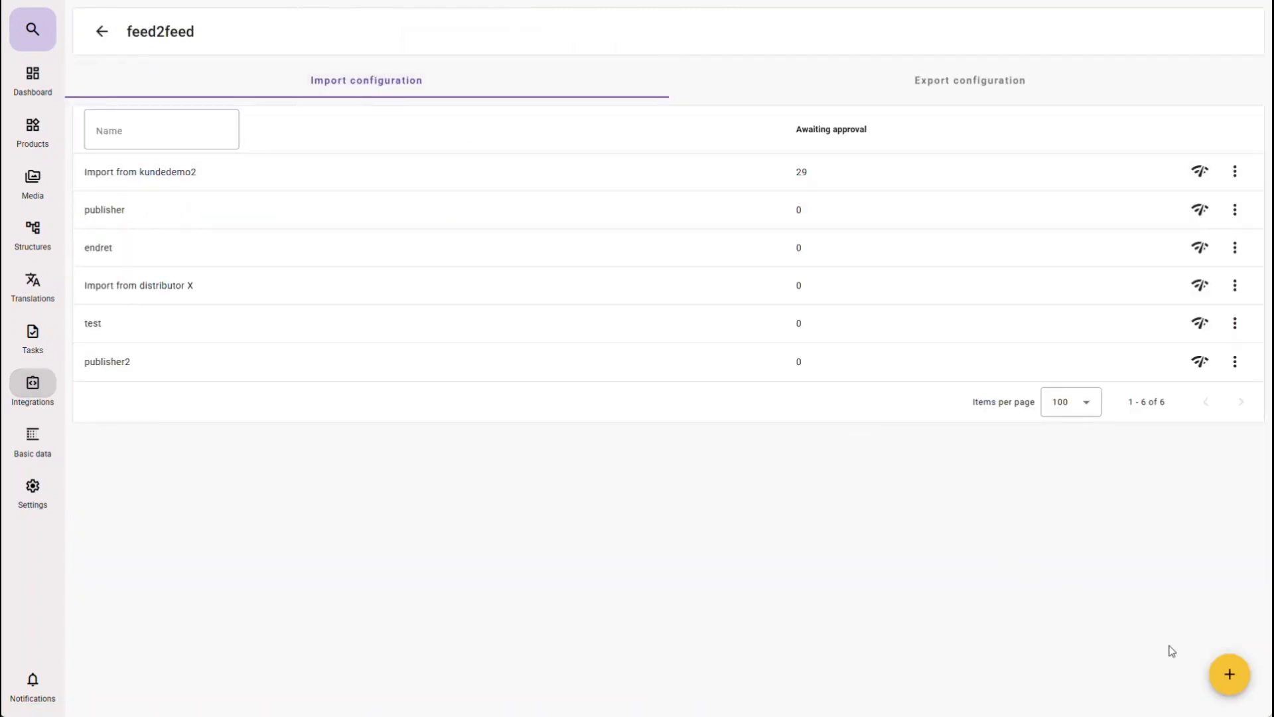
{"action": "left_click", "coordinate": [1222, 677]}
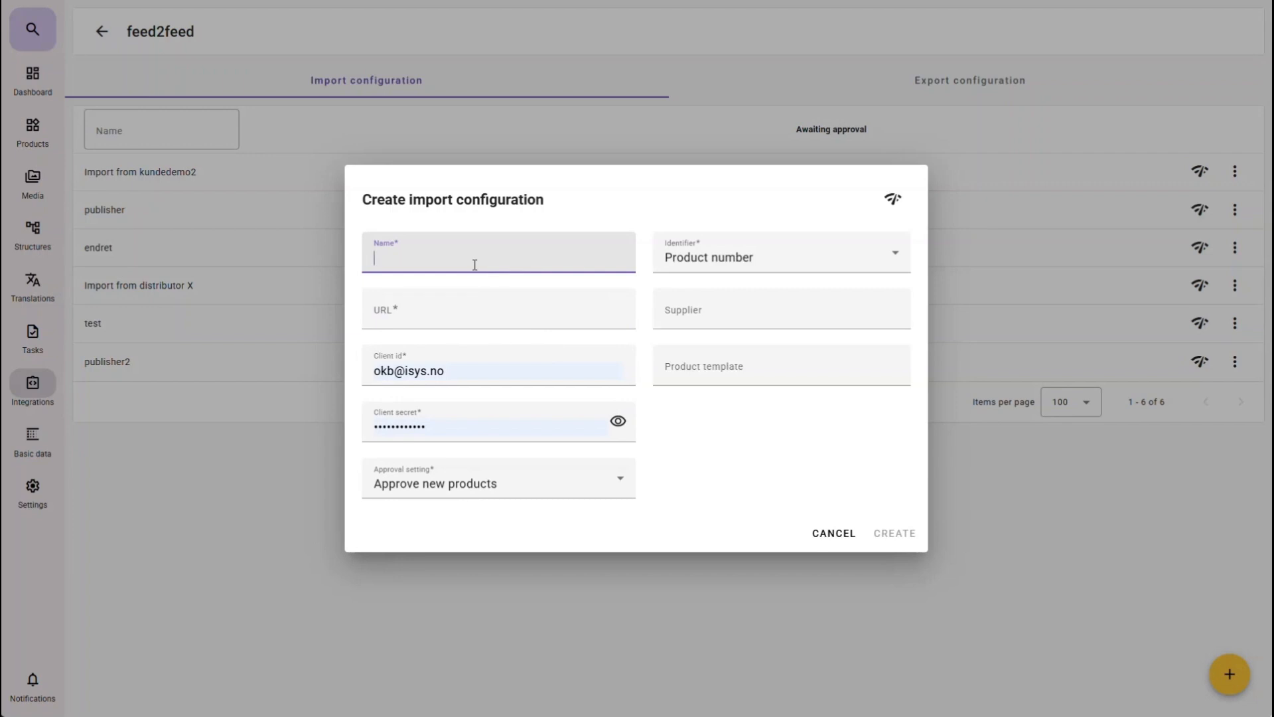
{"action": "type", "text": "feedDemo1-Import"}
{"action": "left_click", "coordinate": [429, 308]}
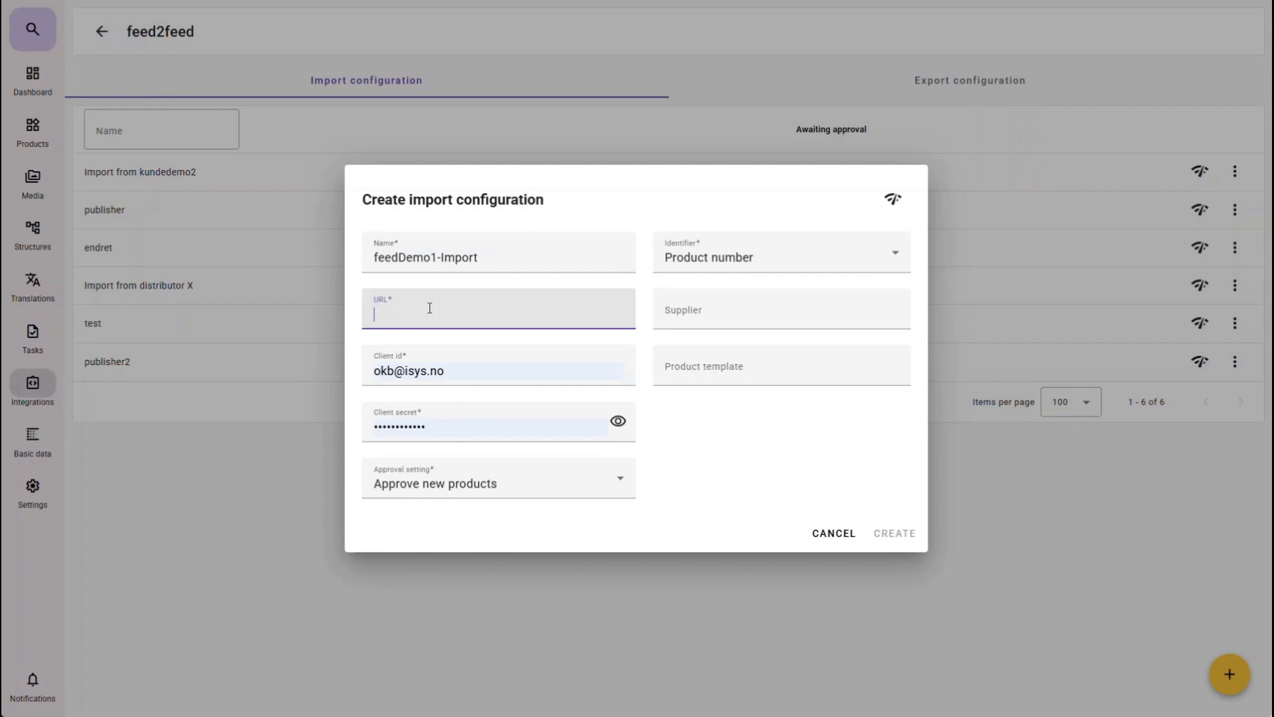
{"action": "type", "text": "https://kundedemo1.isysnet.no"}
Enter the client id "Export to feed-release" and the client secret, keeping the approval setting at Approve new products
{"action": "left_click", "coordinate": [430, 371]}
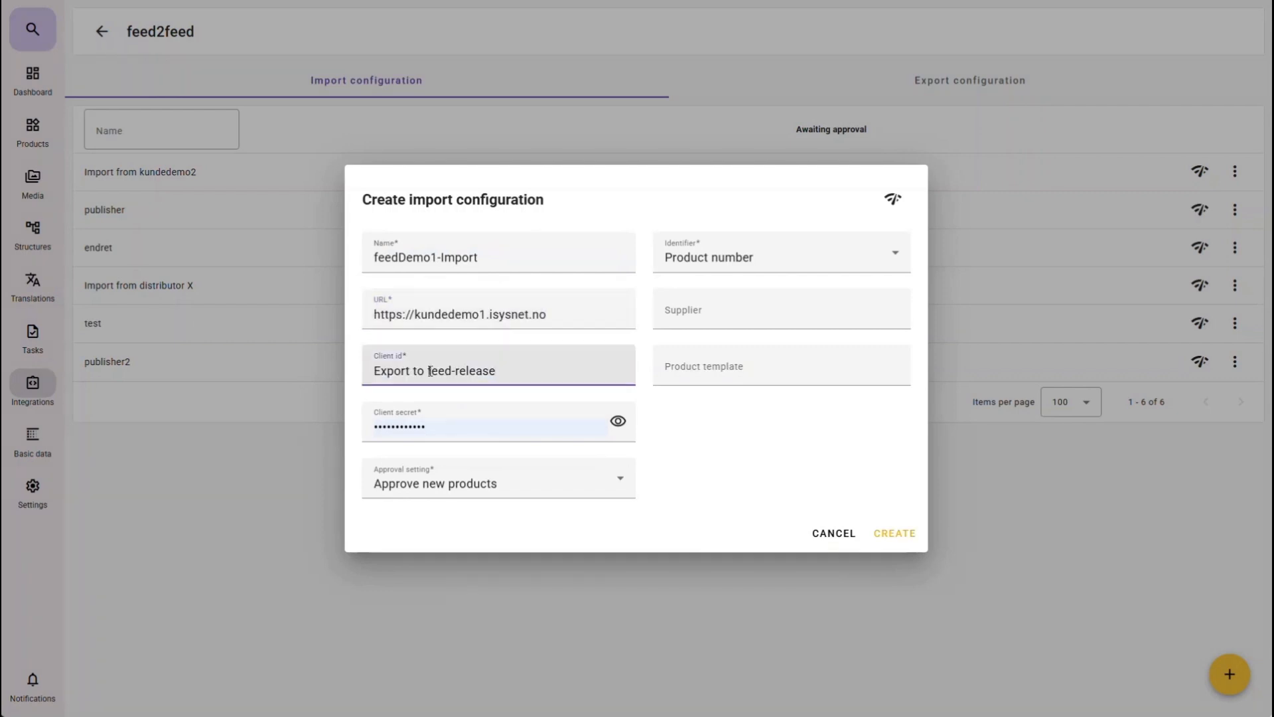
{"action": "left_click", "coordinate": [427, 423]}
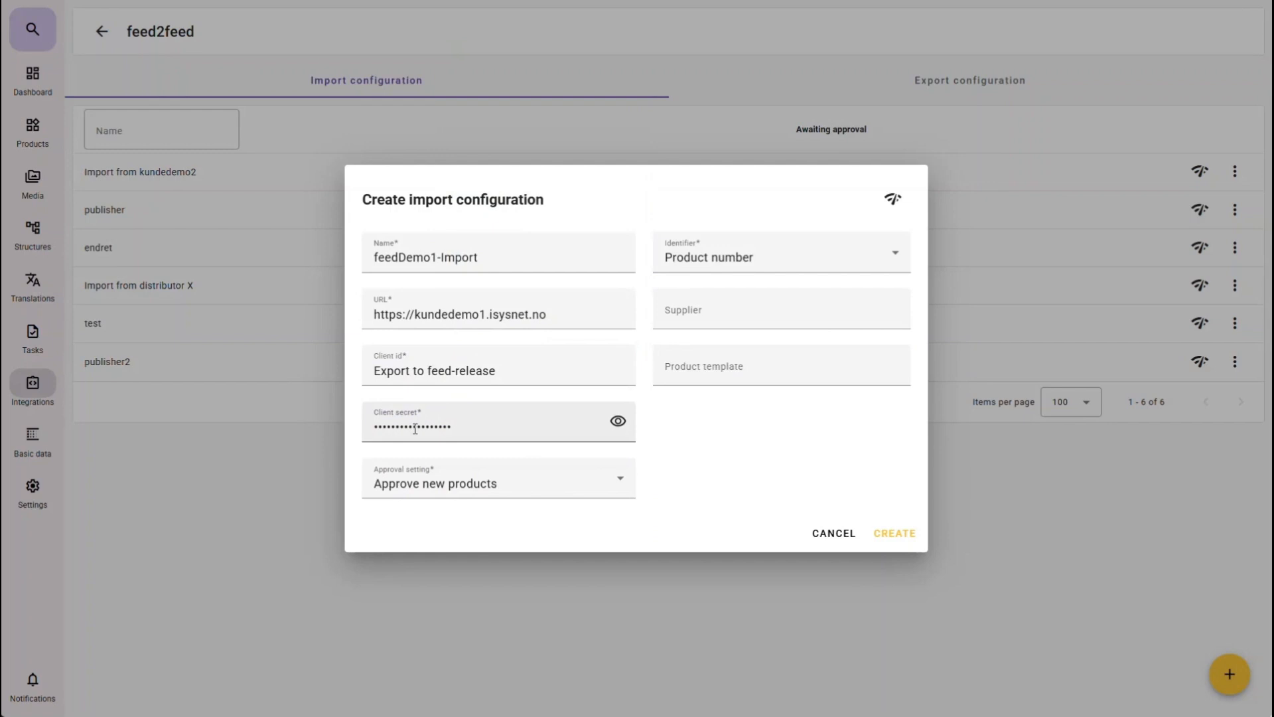
{"action": "left_click", "coordinate": [443, 495]}
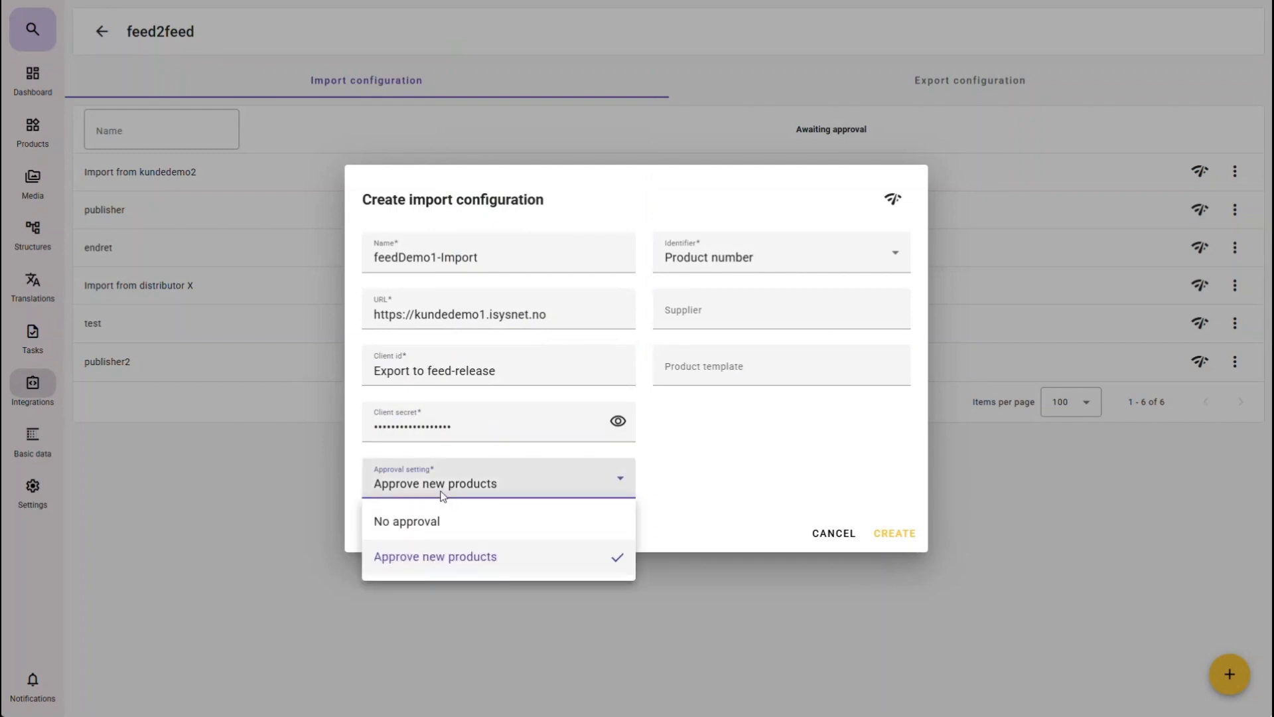
{"action": "left_click", "coordinate": [454, 561]}
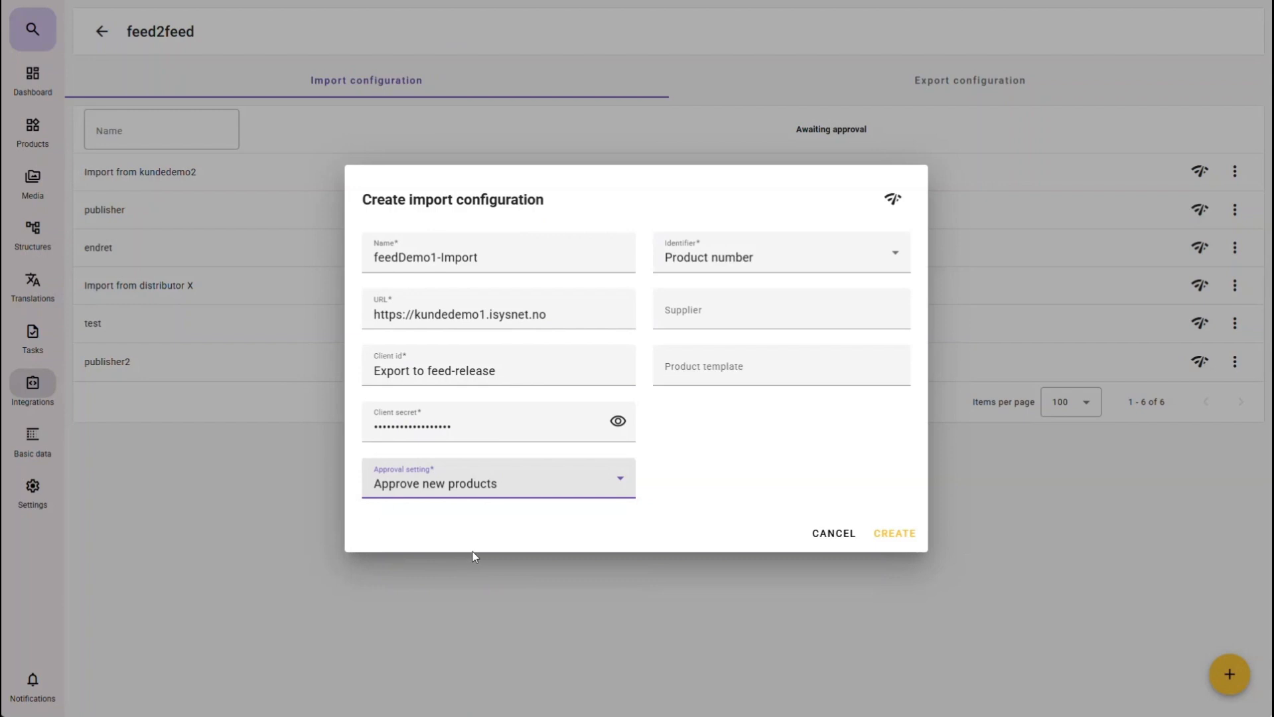
Set the import configuration's identifier to Alternative product number and its supplier to Supplier X
{"action": "left_click", "coordinate": [716, 267]}
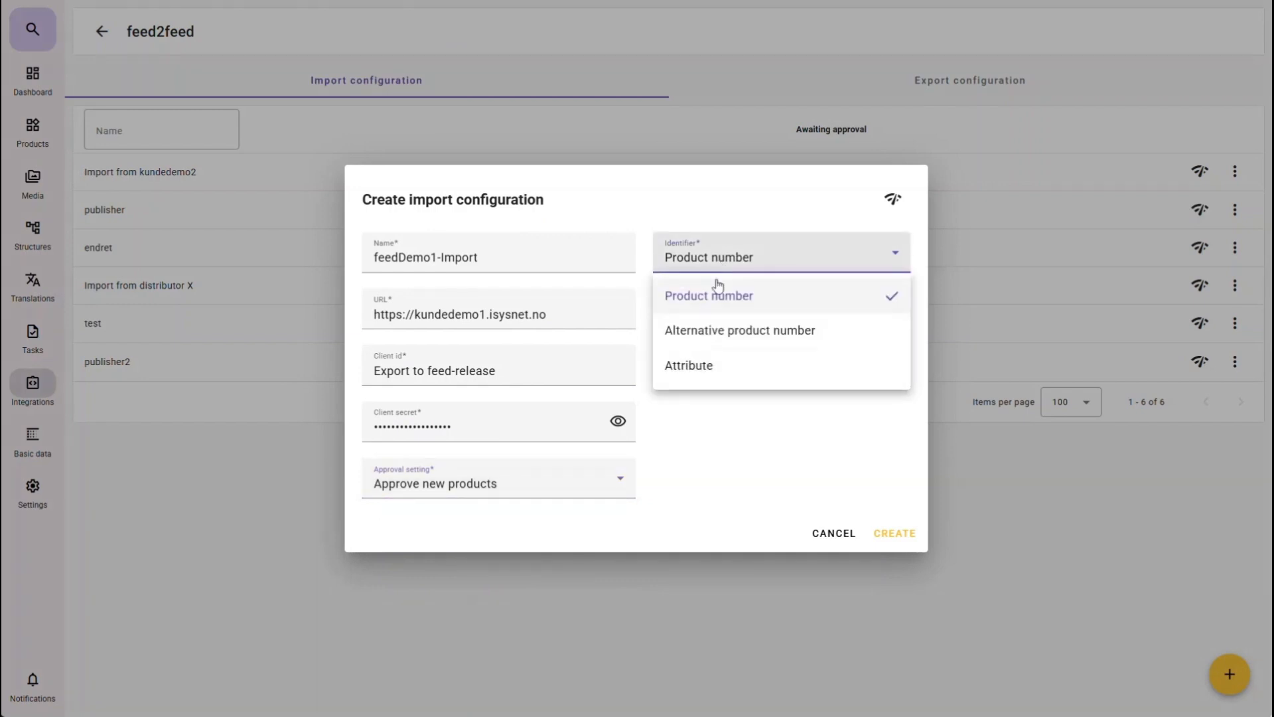
{"action": "left_click", "coordinate": [715, 332]}
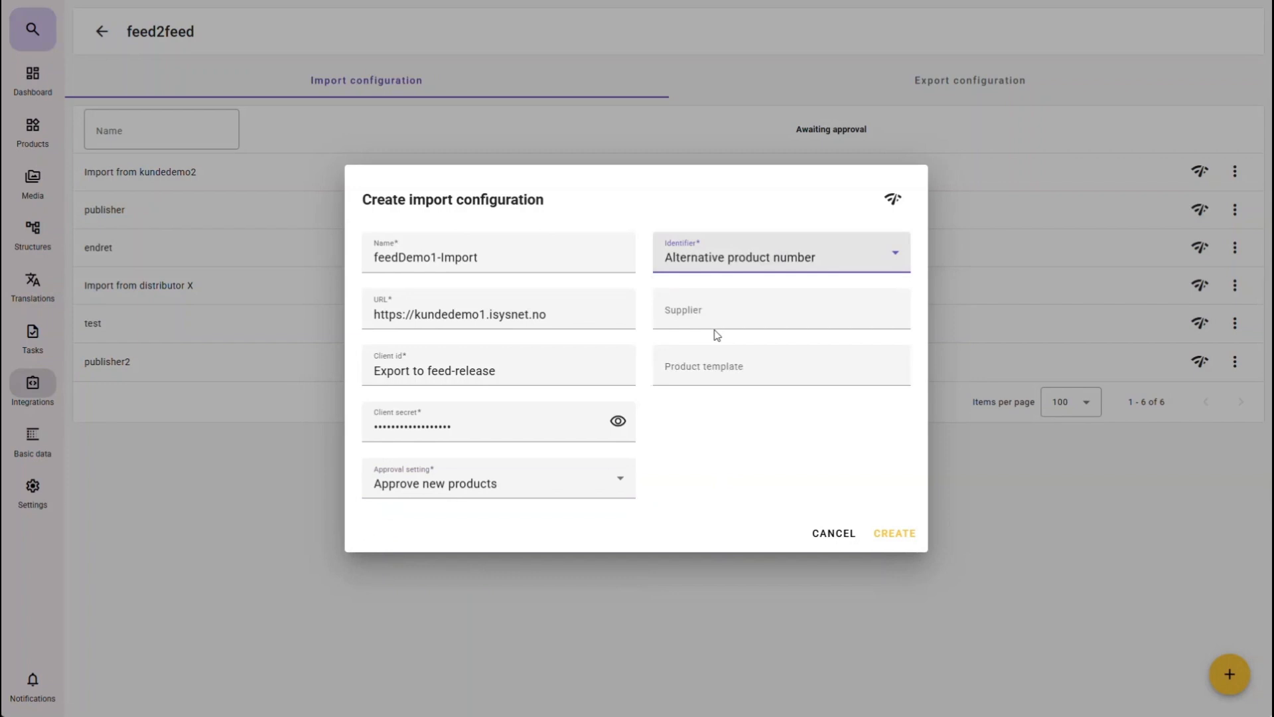
{"action": "left_click", "coordinate": [705, 317]}
{"action": "type", "text": "su"}
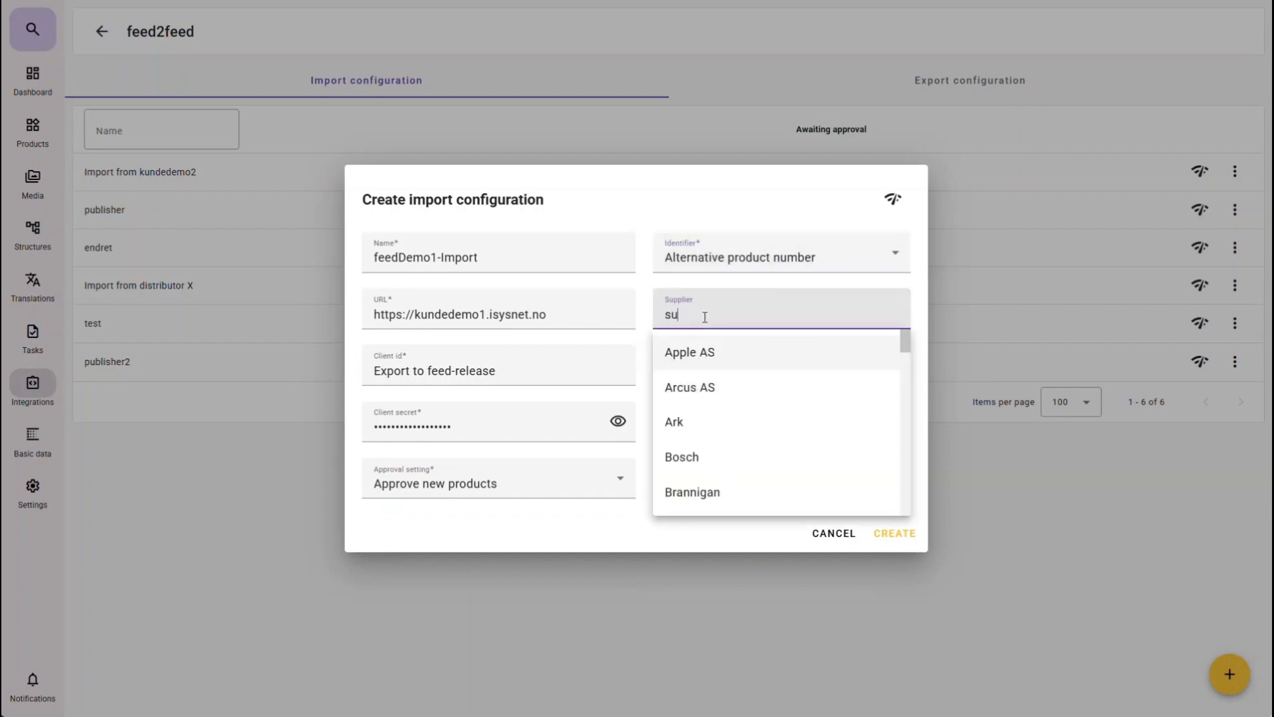
{"action": "type", "text": "pplier x"}
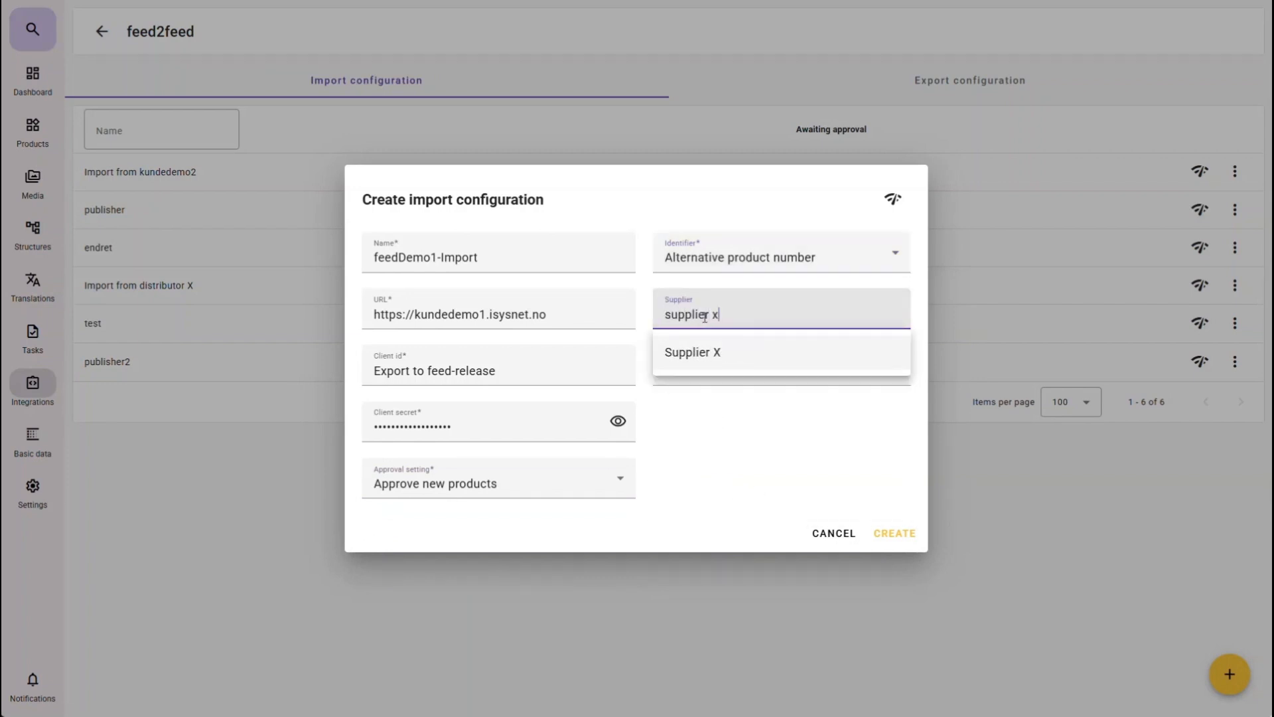
{"action": "left_click", "coordinate": [703, 353]}
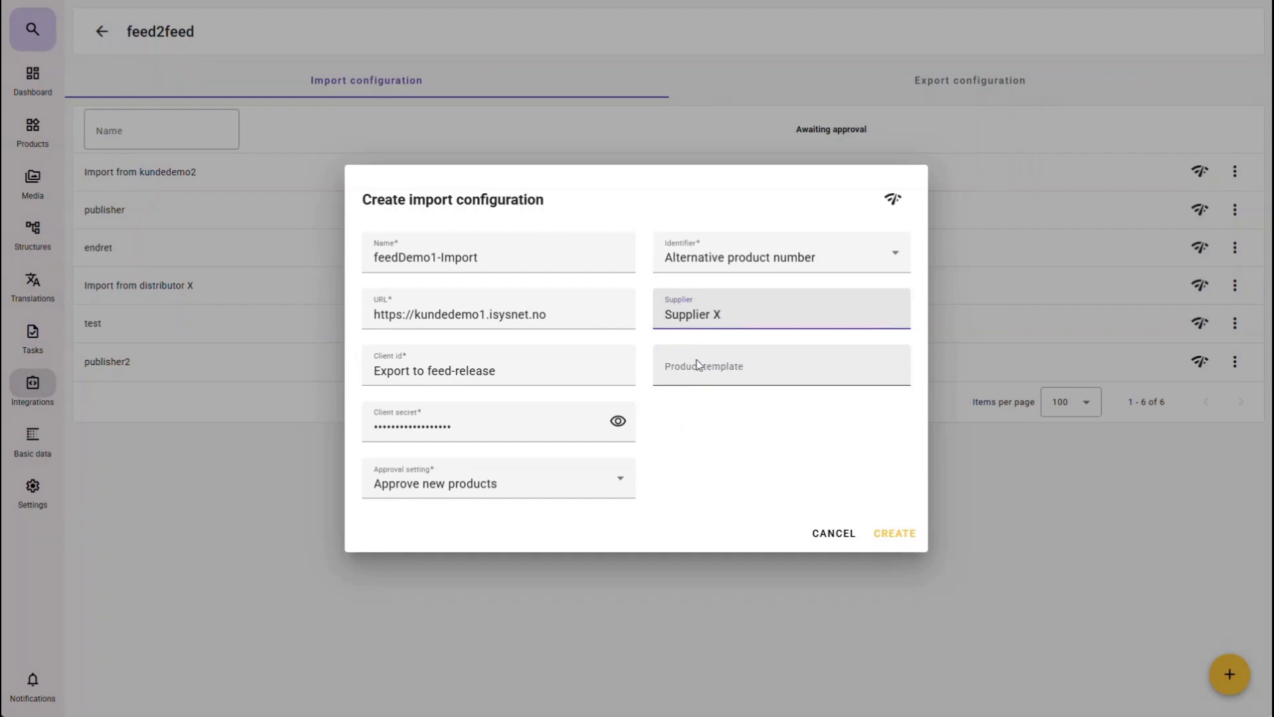
Choose "Template: All Basic data" as the product template and create the import configuration
{"action": "left_click", "coordinate": [696, 362]}
{"action": "type", "text": "all"}
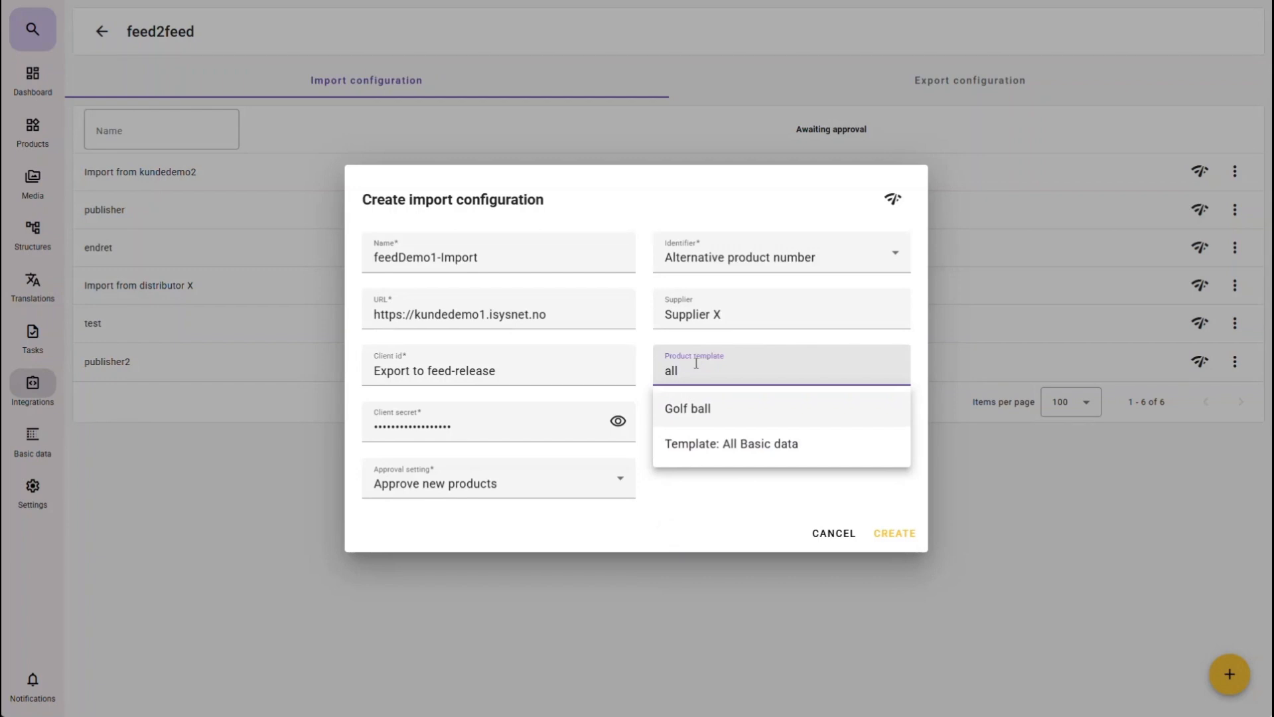
{"action": "left_click", "coordinate": [713, 444]}
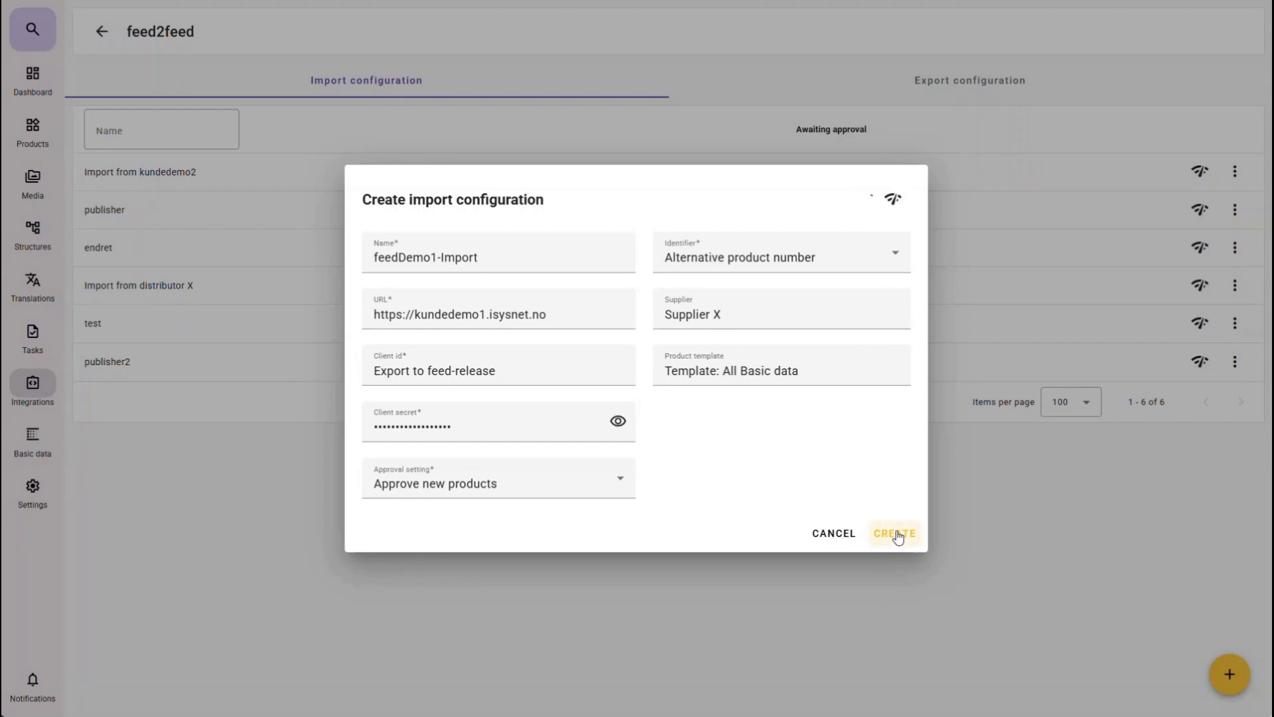
{"action": "left_click", "coordinate": [896, 534]}
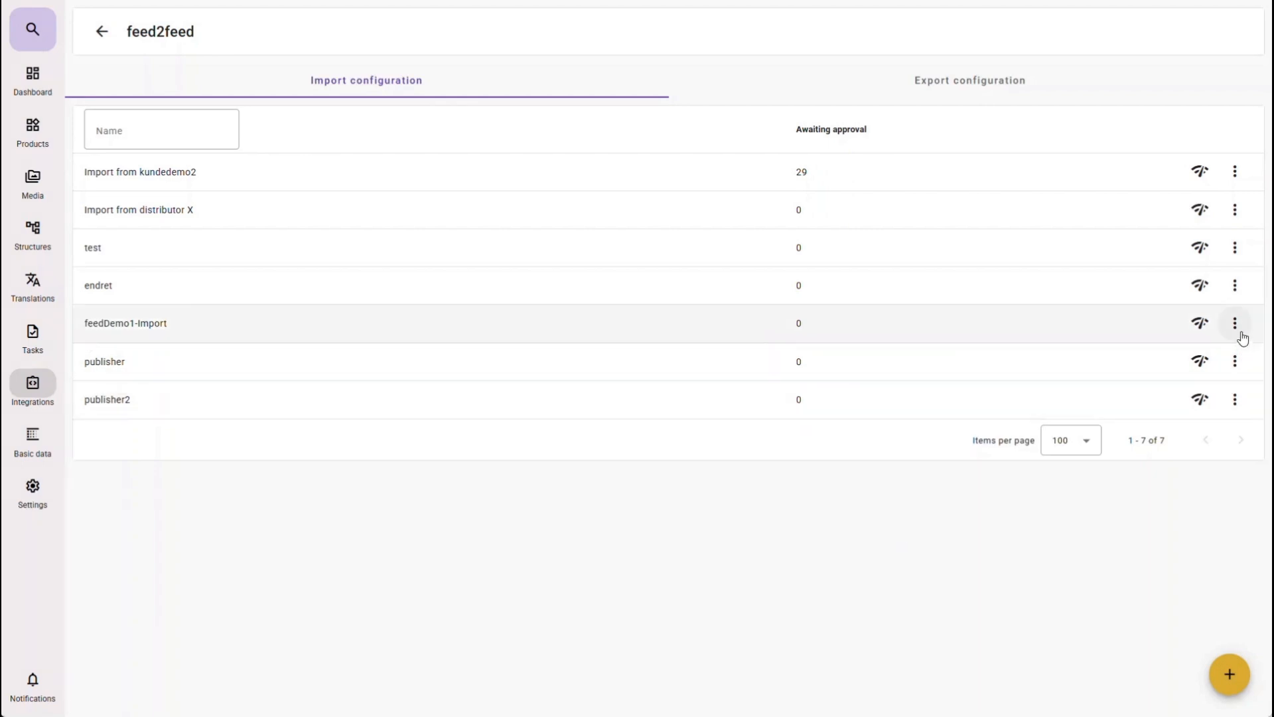
Open the feedDemo1-Import configuration for editing, test its connection and save it
{"action": "left_click", "coordinate": [1238, 327]}
{"action": "left_click", "coordinate": [1202, 356]}
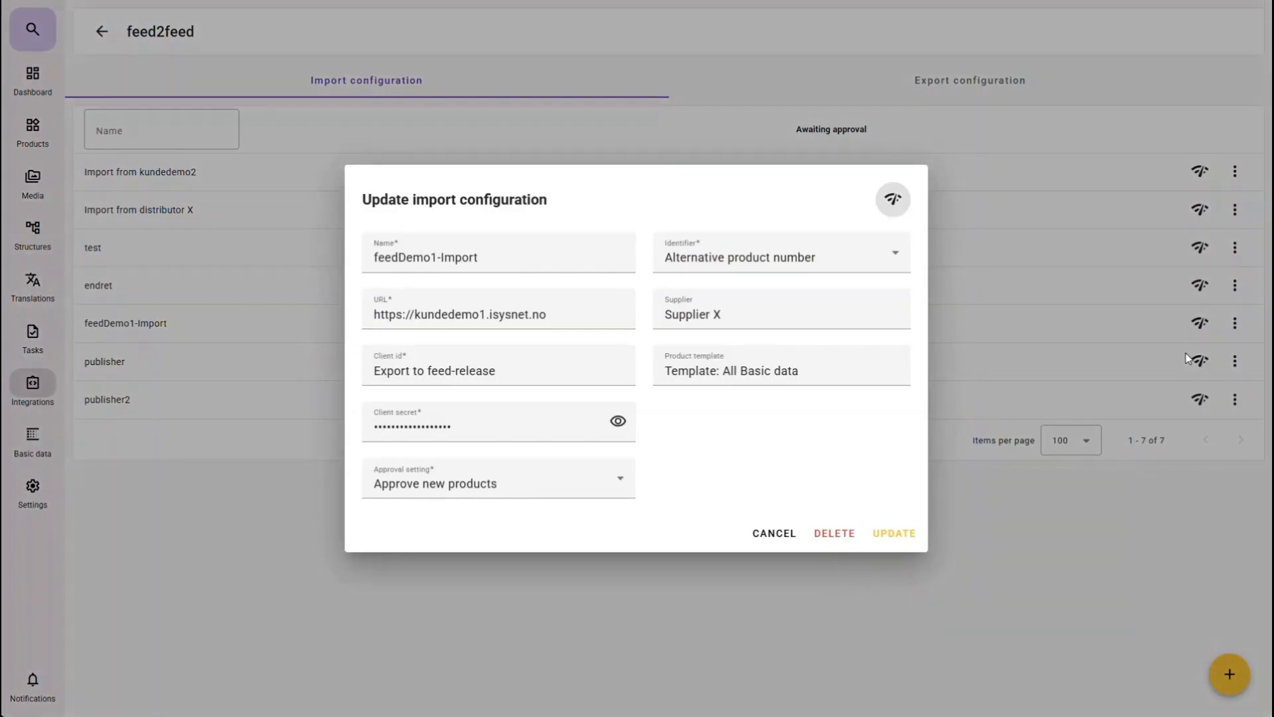
{"action": "left_click", "coordinate": [891, 201]}
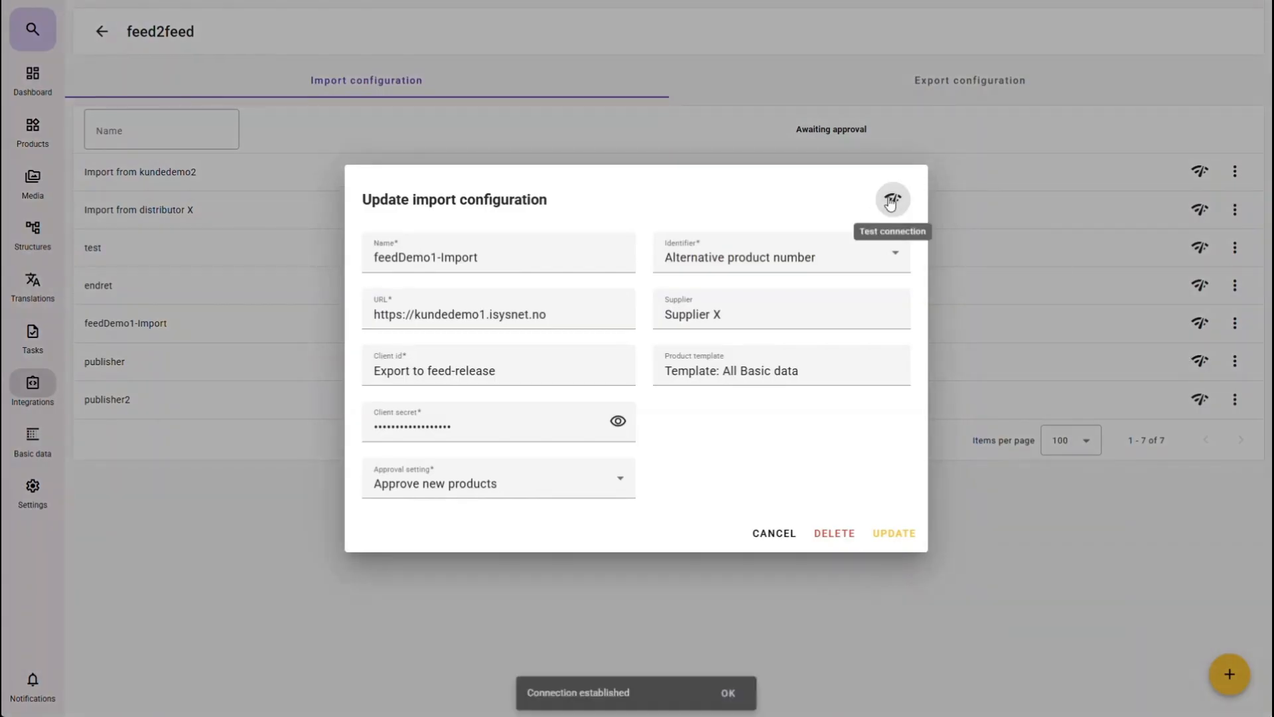
{"action": "left_click", "coordinate": [904, 535]}
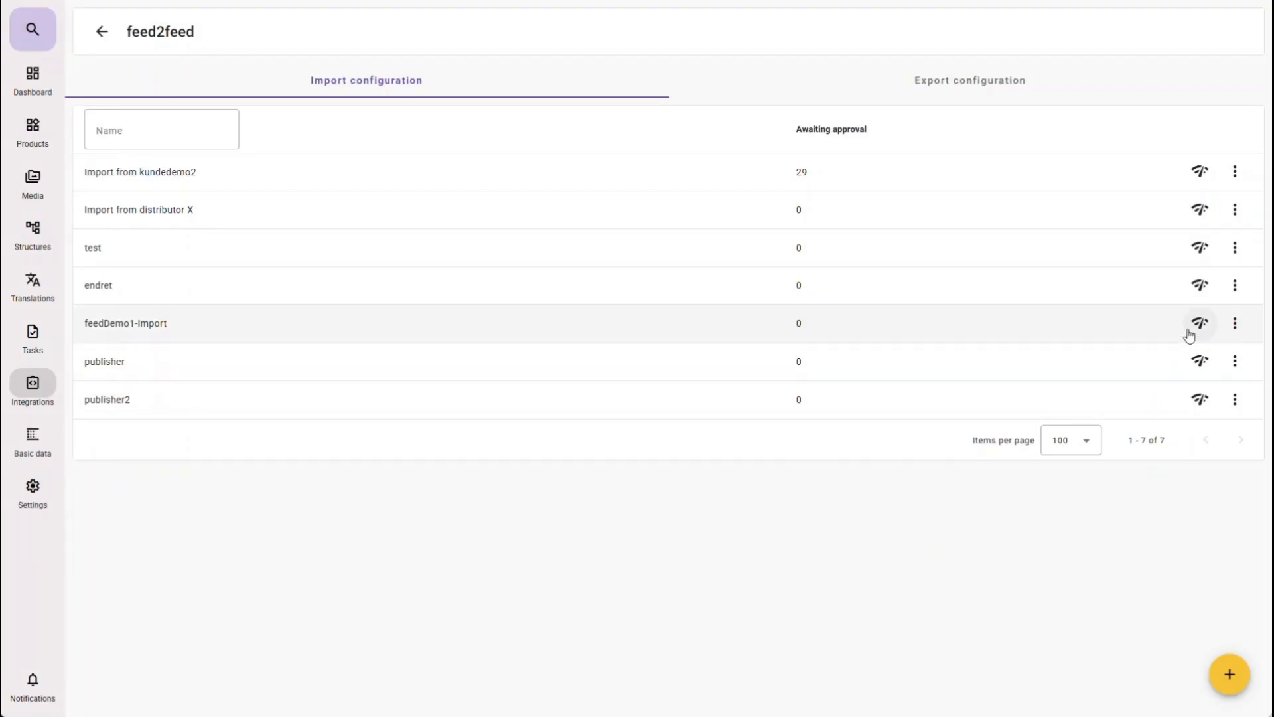
Load the mapping keys for feedDemo1-Import and map the Area of use key to the Product description text
{"action": "left_click", "coordinate": [327, 318]}
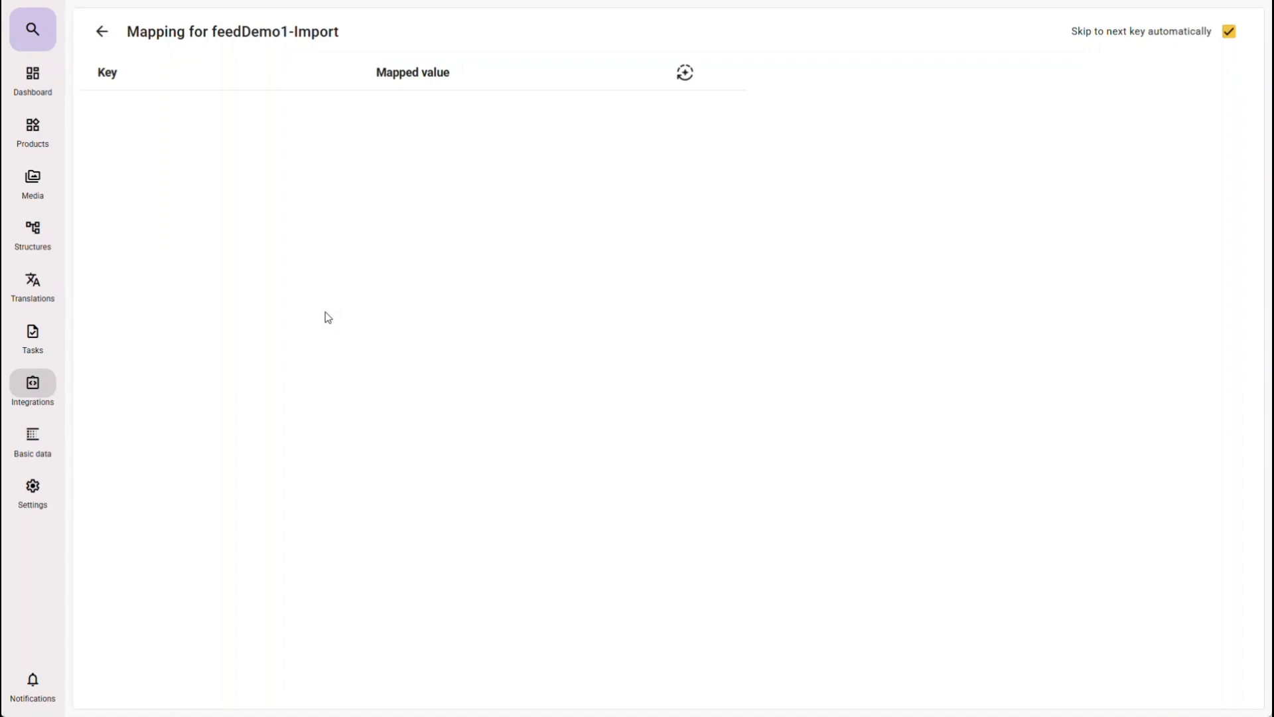
{"action": "left_click", "coordinate": [687, 72]}
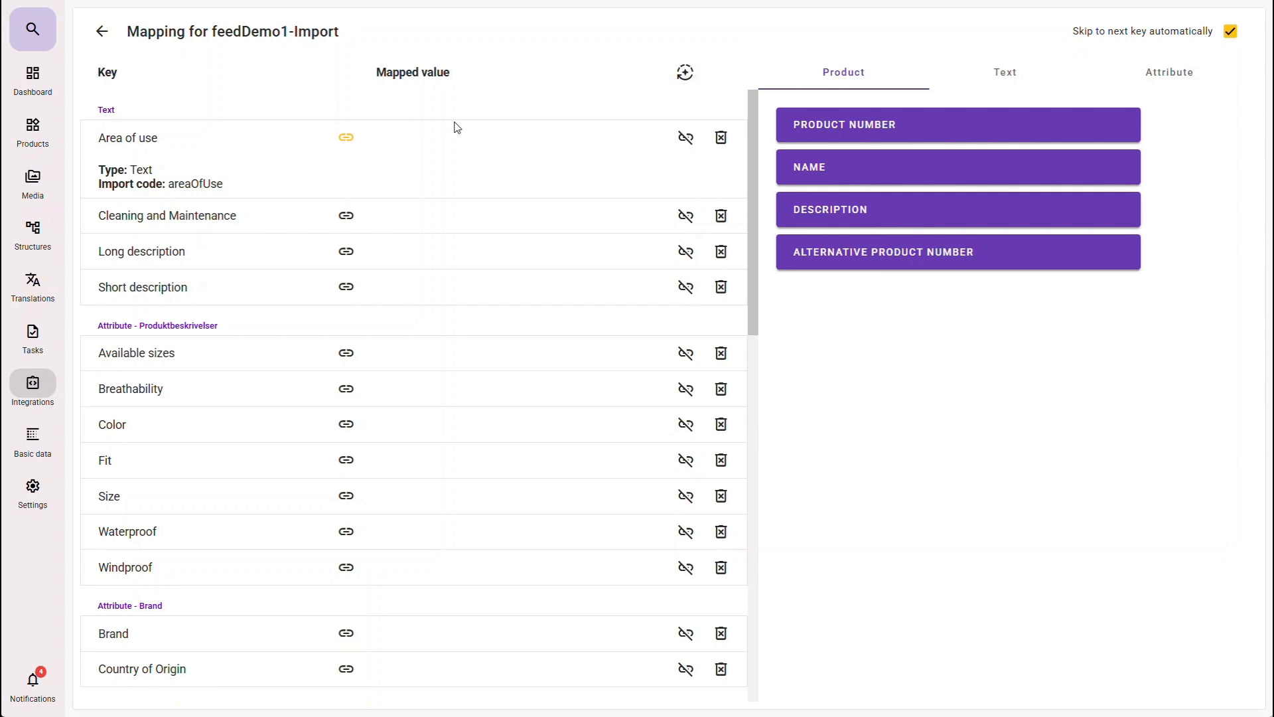
{"action": "left_click", "coordinate": [976, 78]}
{"action": "left_click", "coordinate": [853, 132]}
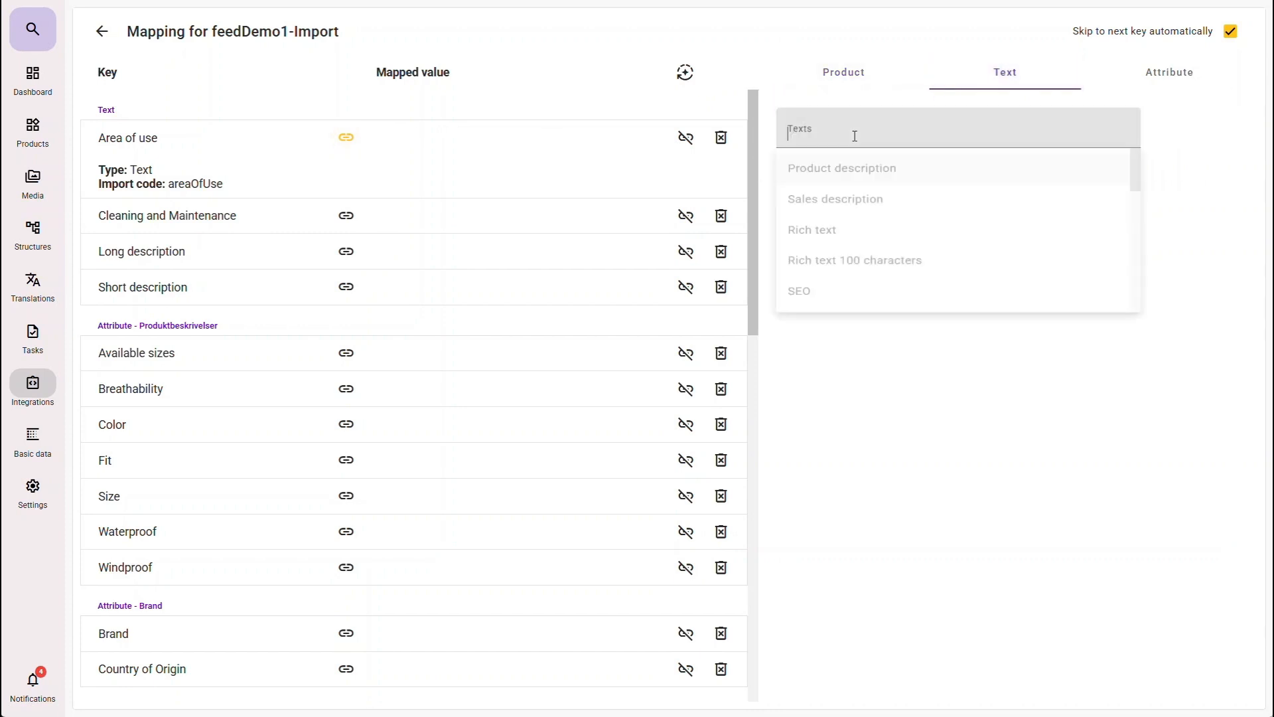
{"action": "left_click", "coordinate": [820, 172]}
Map the Cleaning and Maintenance key to the Maintenance and usage text and Long description to Sales description
{"action": "left_click_drag", "start_coordinate": [907, 135], "coordinate": [783, 133]}
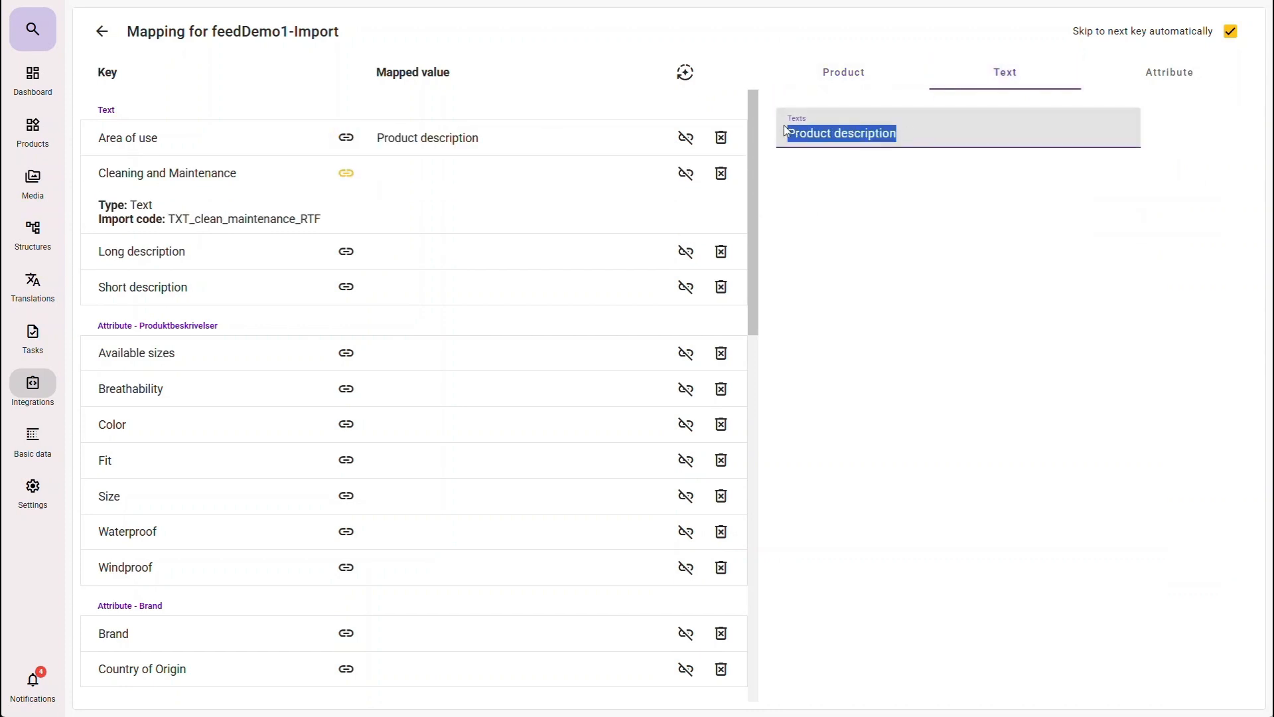
{"action": "type", "text": "main"}
{"action": "left_click", "coordinate": [808, 173]}
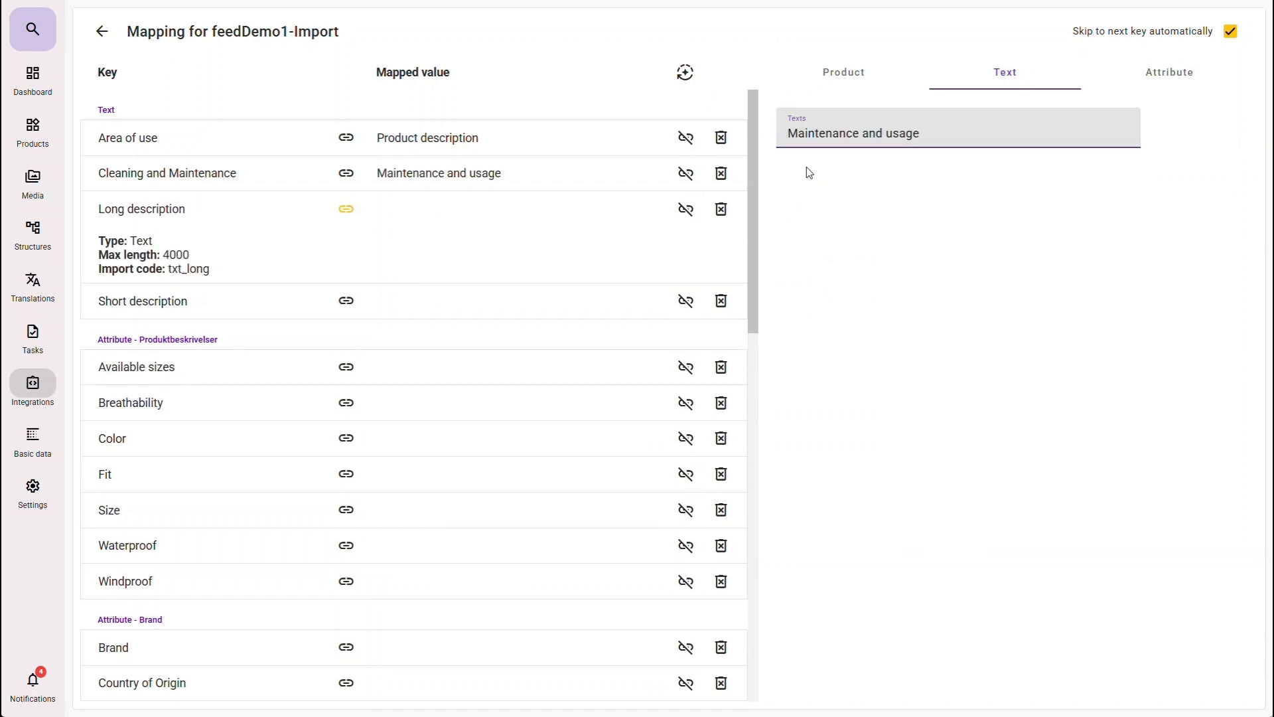
{"action": "left_click_drag", "start_coordinate": [924, 133], "coordinate": [783, 131]}
{"action": "type", "text": "sales"}
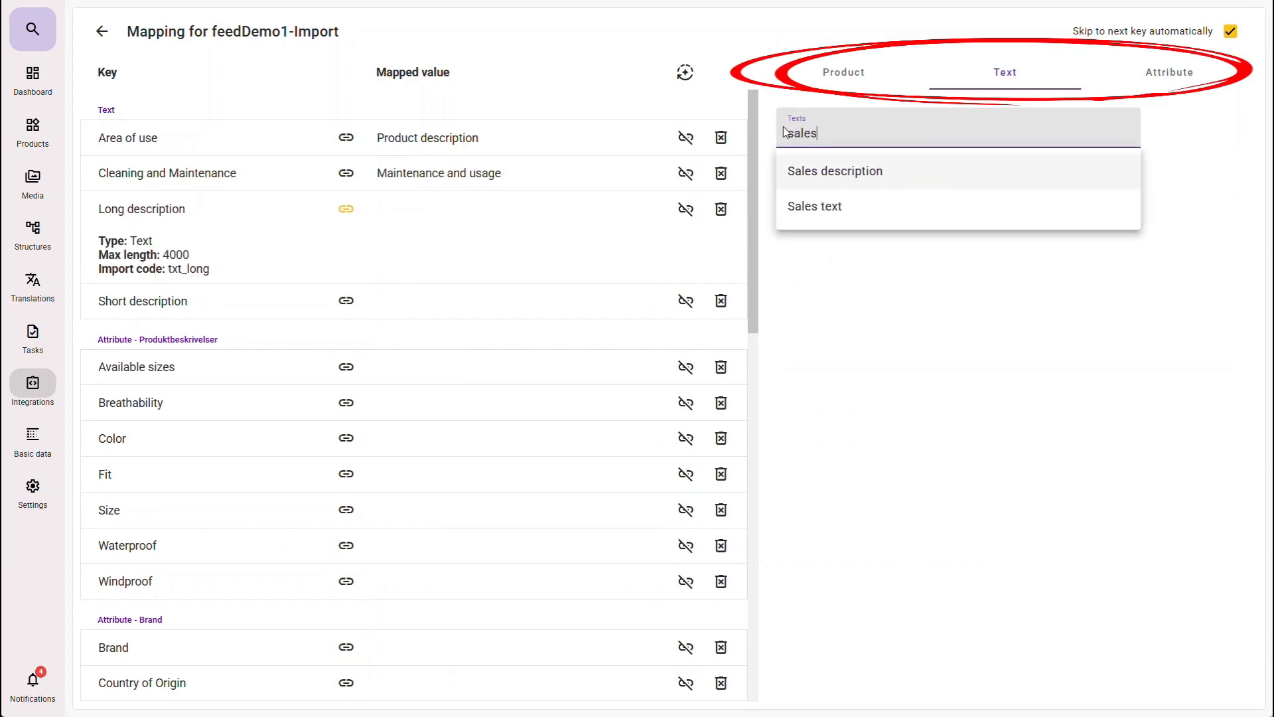
{"action": "left_click", "coordinate": [793, 171]}
Map the Short description key to the Short Description text
{"action": "left_click_drag", "start_coordinate": [887, 134], "coordinate": [776, 127]}
{"action": "type", "text": "short"}
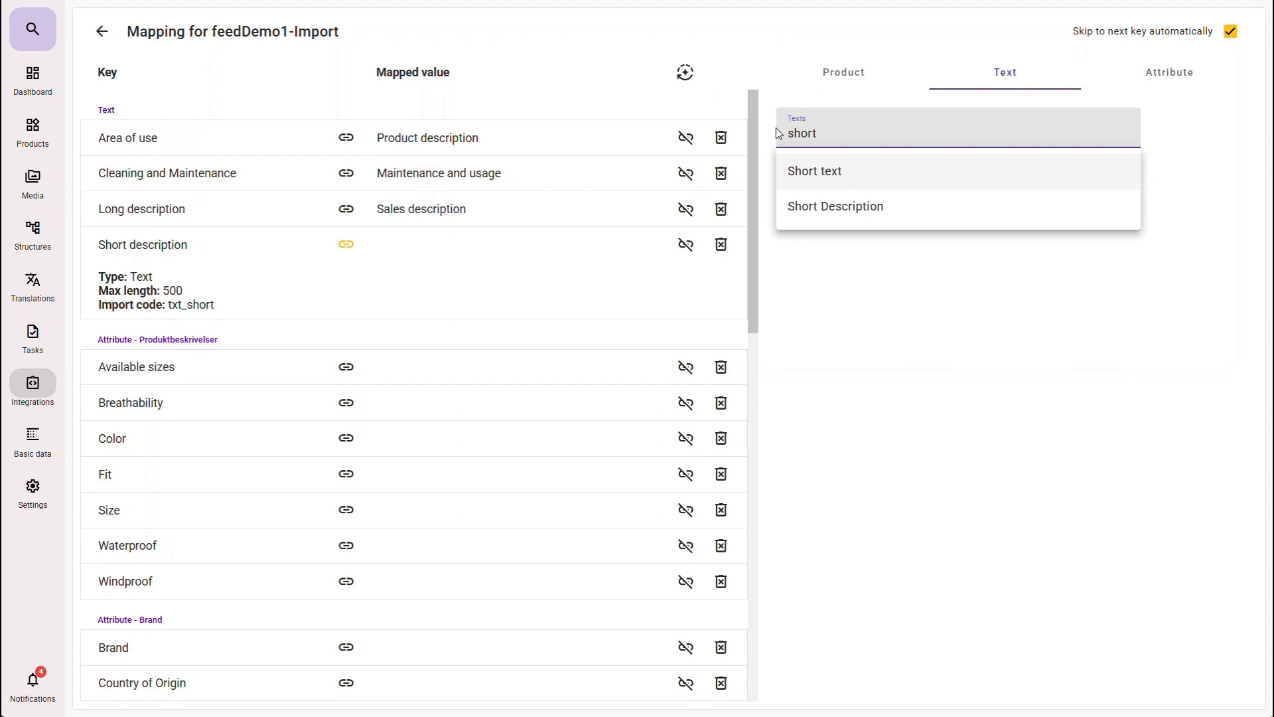
{"action": "left_click", "coordinate": [814, 205]}
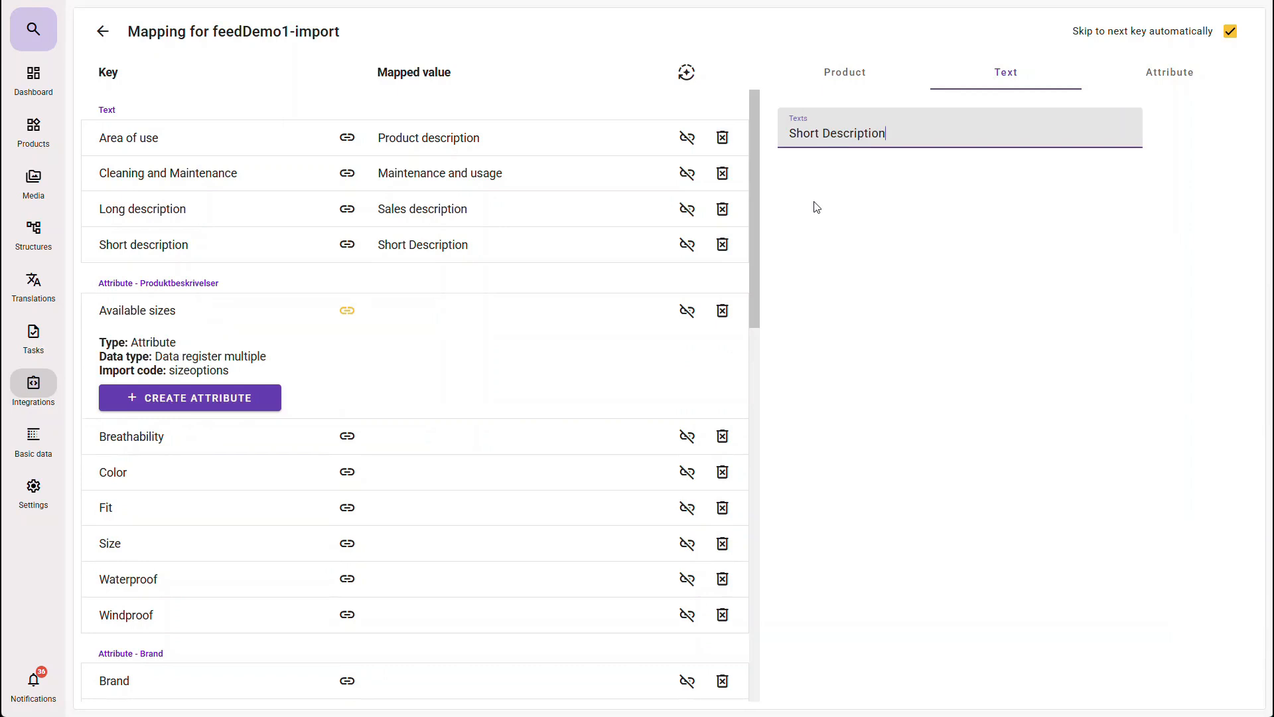
View the Create attribute wizard for the Available sizes key and close it without creating anything
{"action": "left_click", "coordinate": [221, 397]}
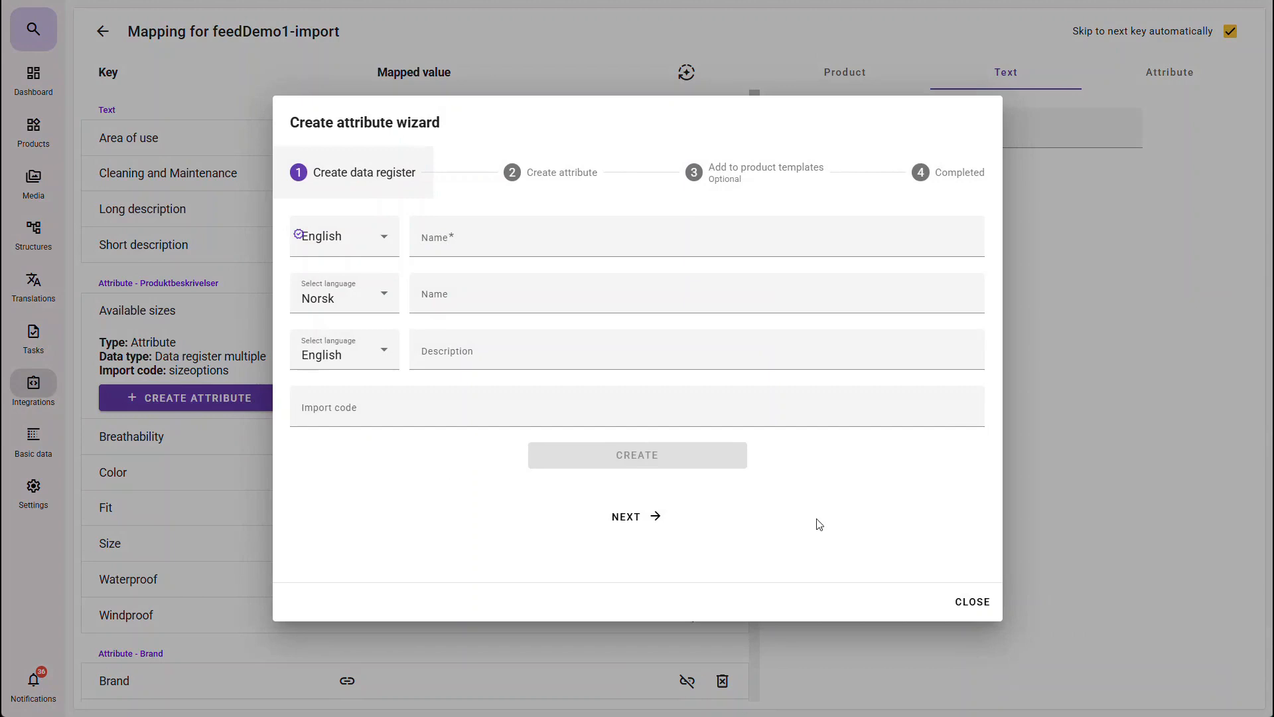
{"action": "left_click", "coordinate": [956, 605]}
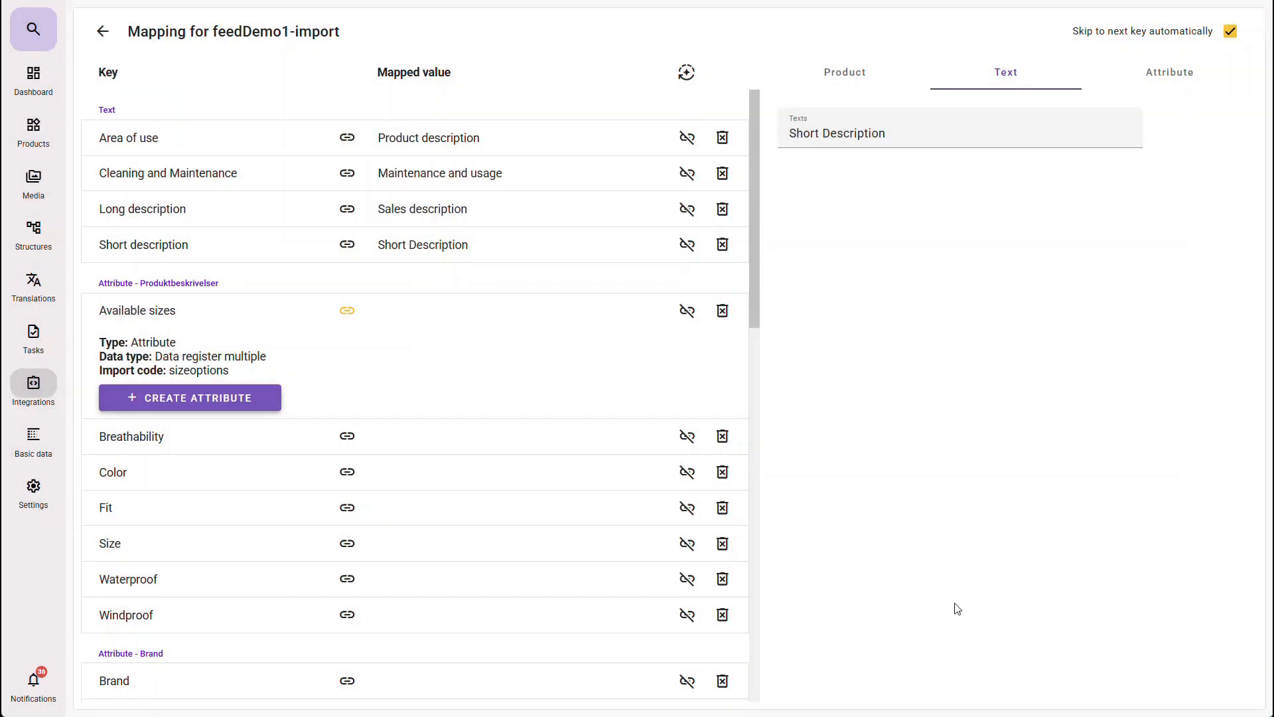
Map the Available sizes key to the attribute Available in sizes (Sales information)
{"action": "left_click", "coordinate": [1173, 75]}
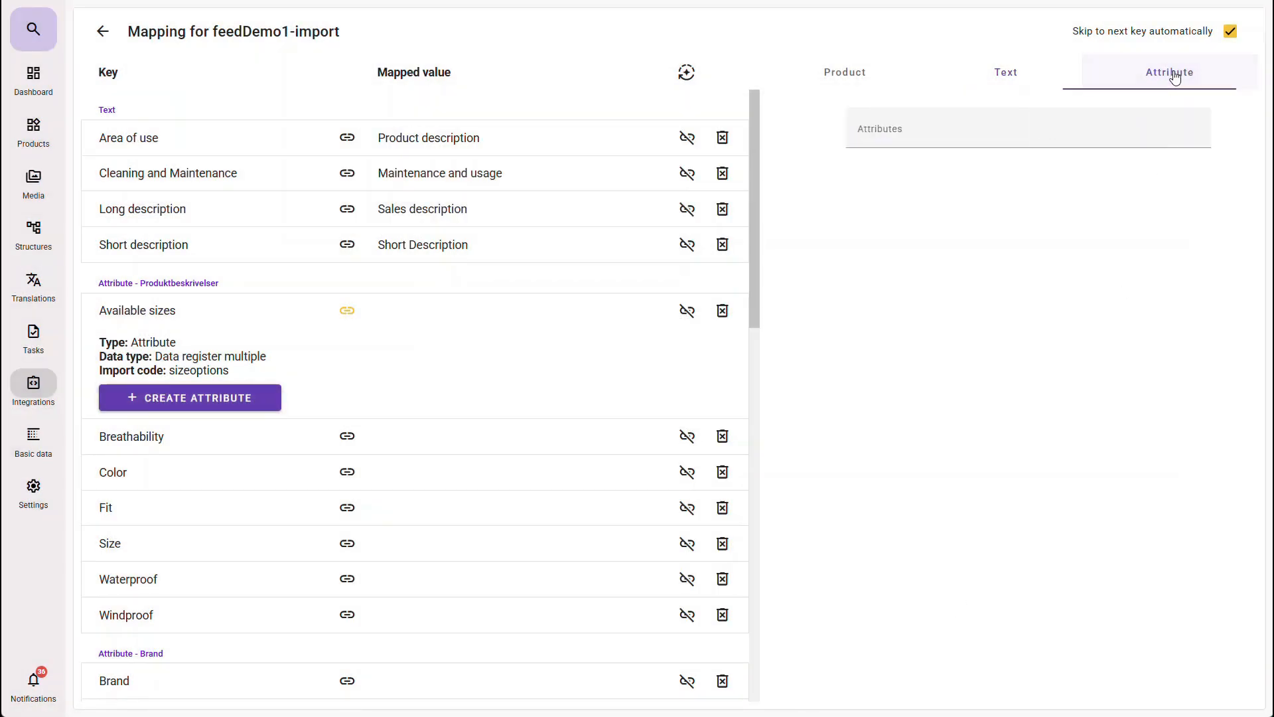
{"action": "left_click", "coordinate": [916, 132]}
{"action": "type", "text": "avail"}
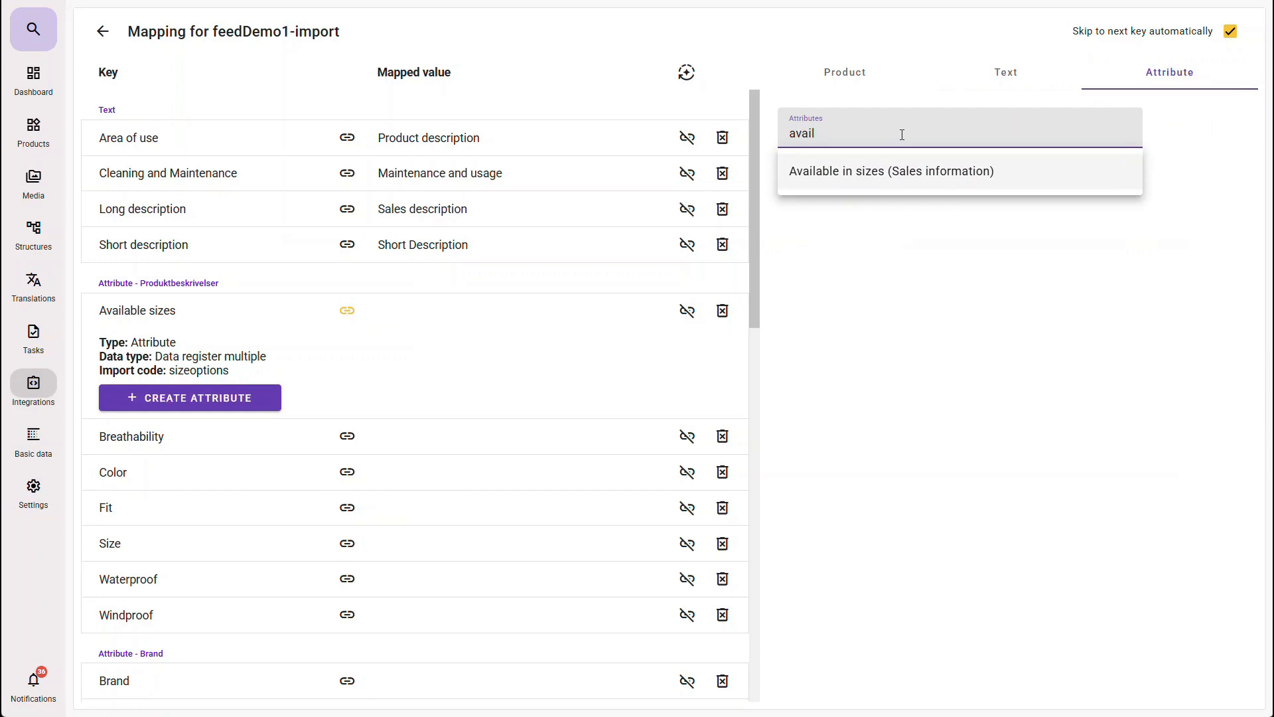
{"action": "left_click", "coordinate": [824, 172]}
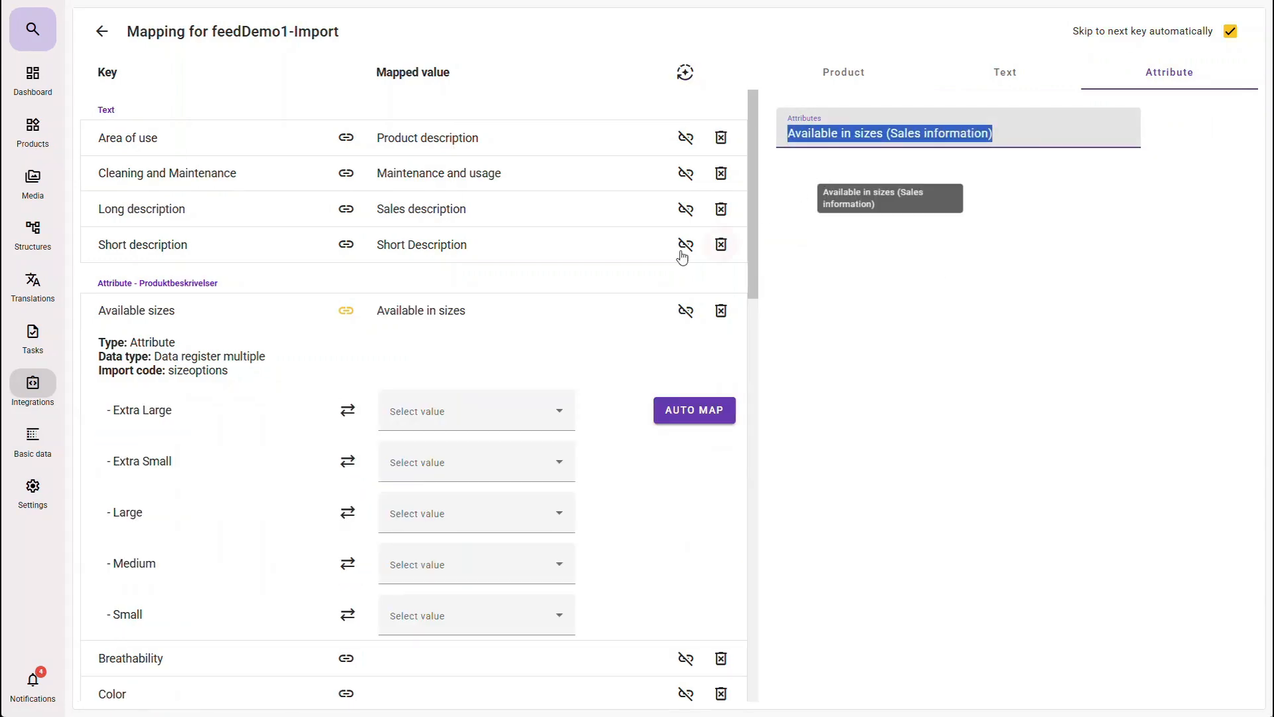
Map the size values Extra Large to XL, Extra Small to XS, Large to L, Medium to M and Small to S
{"action": "left_click", "coordinate": [427, 410]}
{"action": "left_click", "coordinate": [396, 594]}
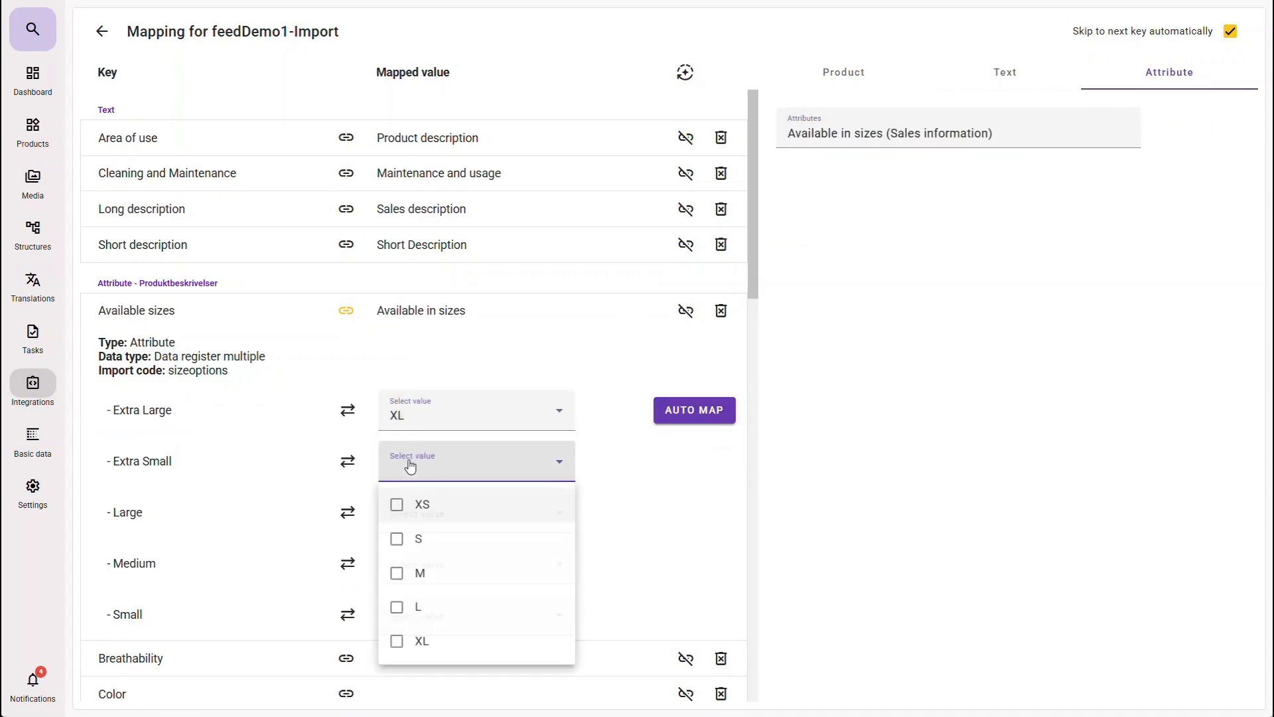
{"action": "left_click", "coordinate": [397, 503]}
{"action": "left_click", "coordinate": [396, 433]}
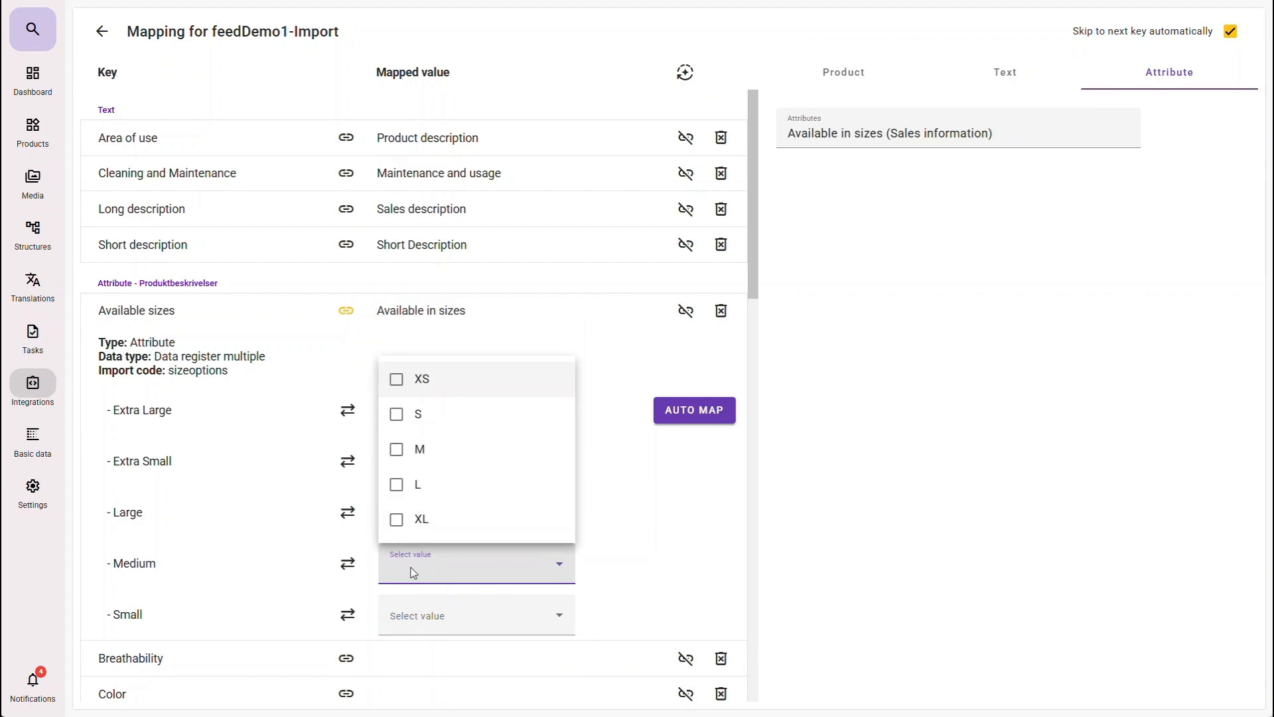
{"action": "left_click", "coordinate": [408, 448]}
{"action": "left_click", "coordinate": [398, 465]}
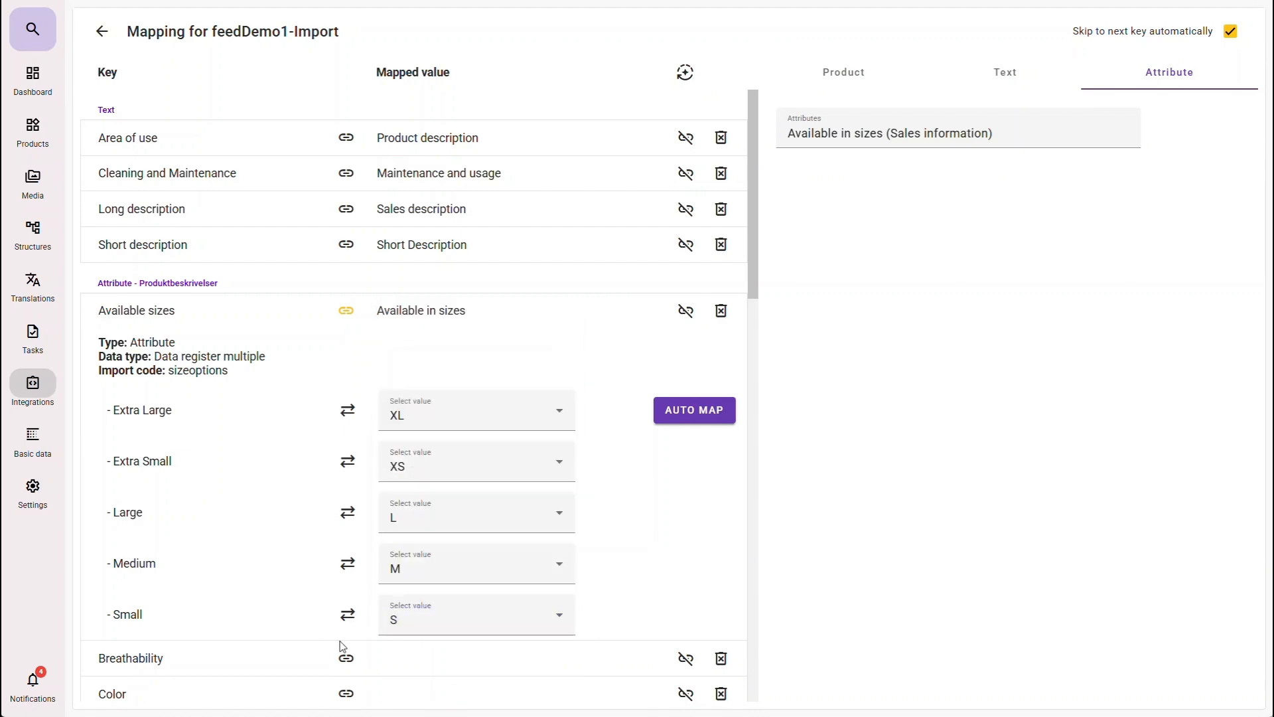
Map the Breathability key to the attribute Breathability grade (Specifications) and auto-map its values
{"action": "left_click", "coordinate": [346, 658]}
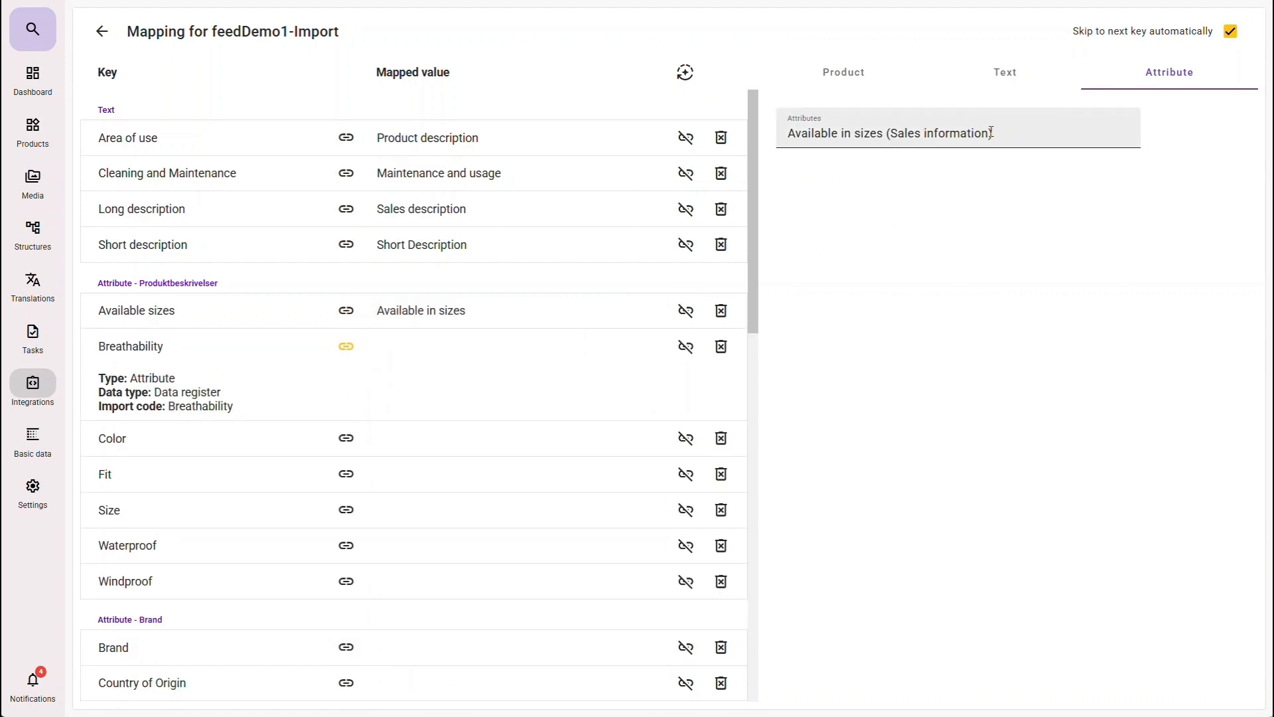
{"action": "left_click", "coordinate": [818, 128]}
{"action": "type", "text": "bre"}
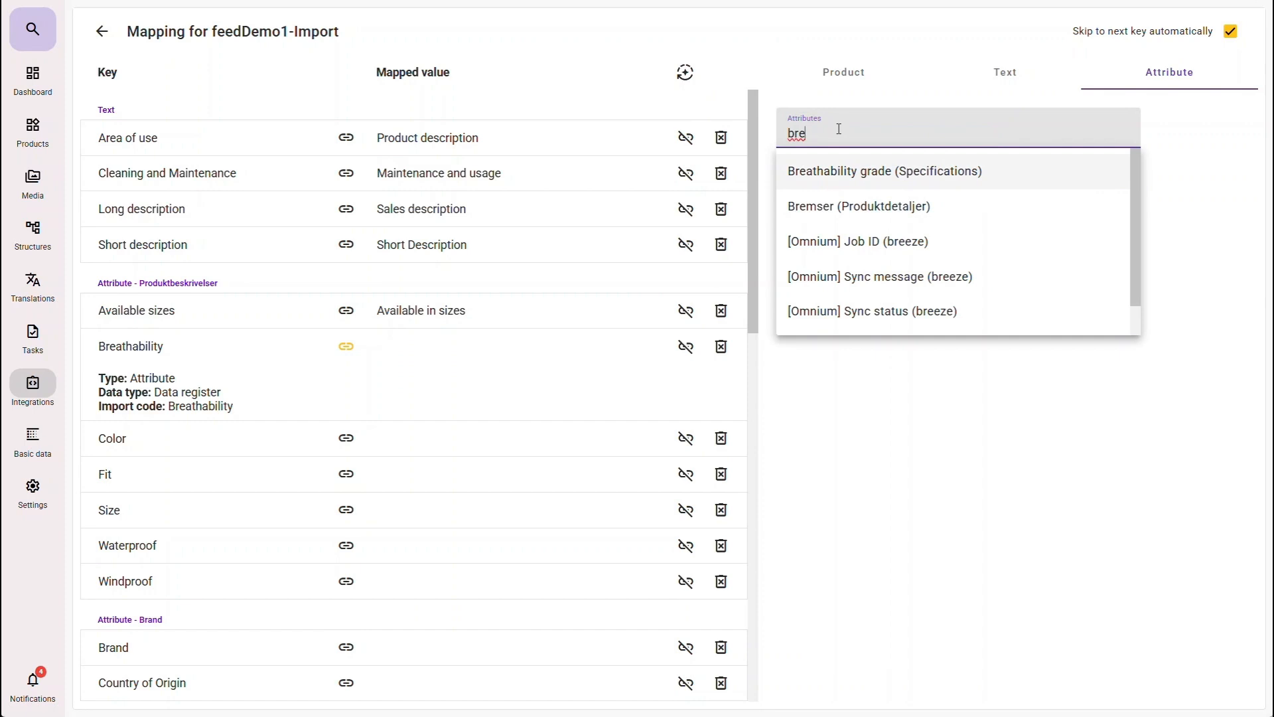
{"action": "left_click", "coordinate": [837, 174]}
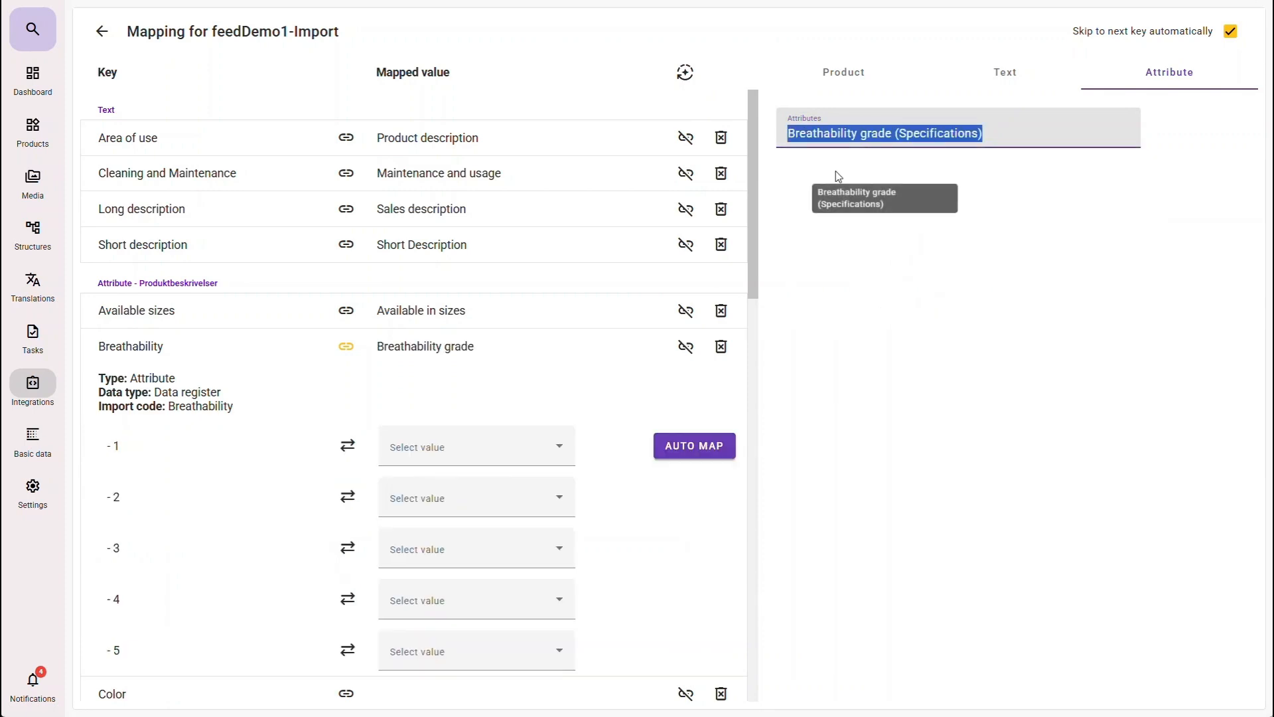
{"action": "left_click", "coordinate": [452, 463]}
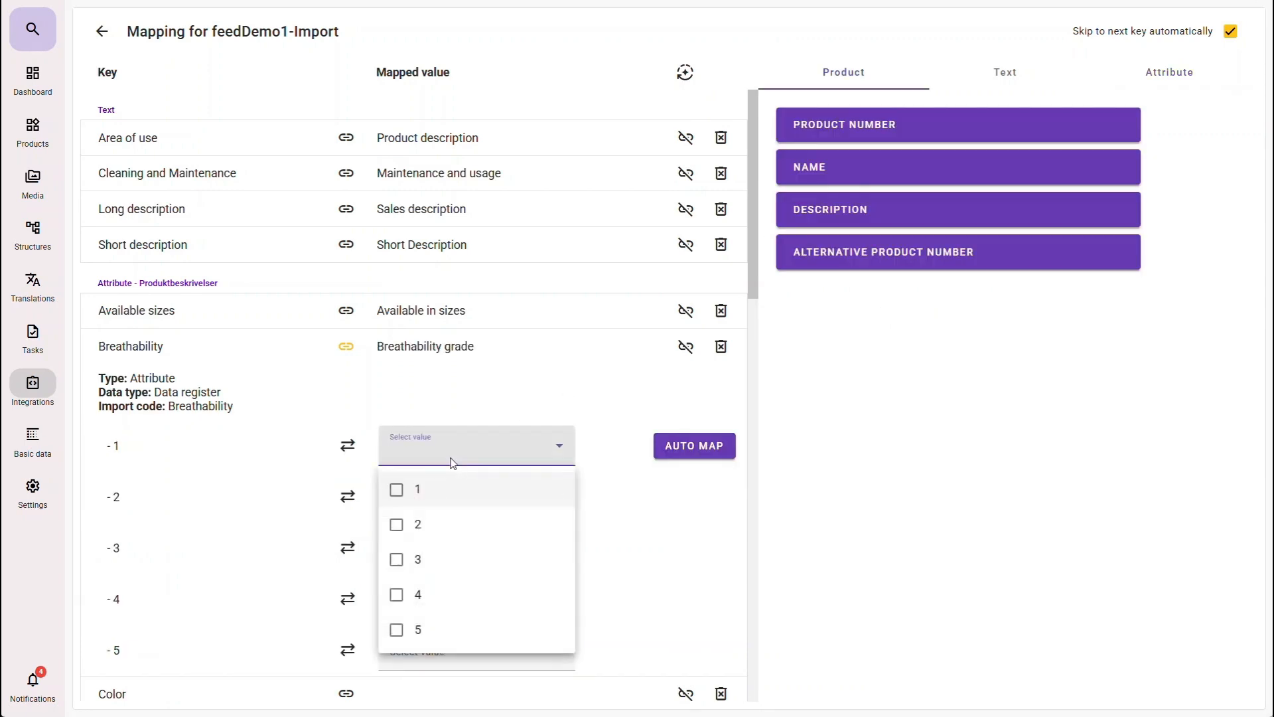
{"action": "left_click", "coordinate": [633, 458]}
{"action": "left_click", "coordinate": [672, 454]}
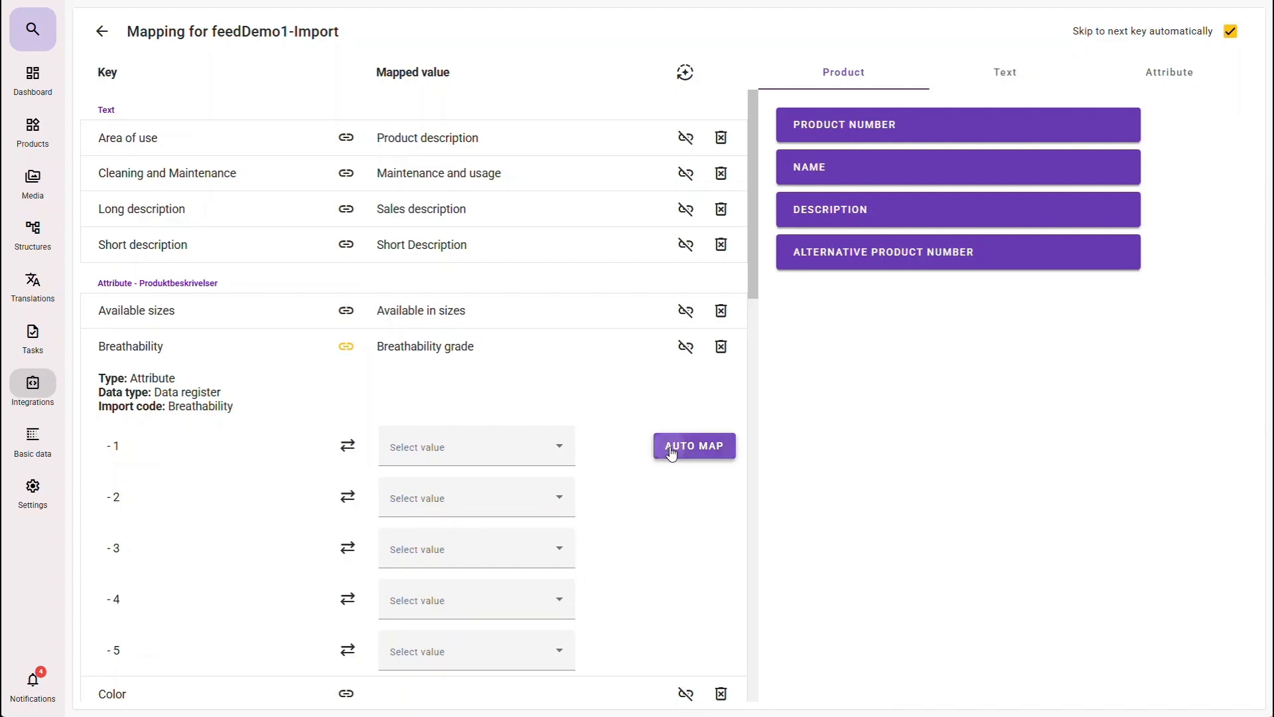
Map the Color key to the attribute Color (Sales information) and auto-map its colour values
{"action": "left_click", "coordinate": [346, 693]}
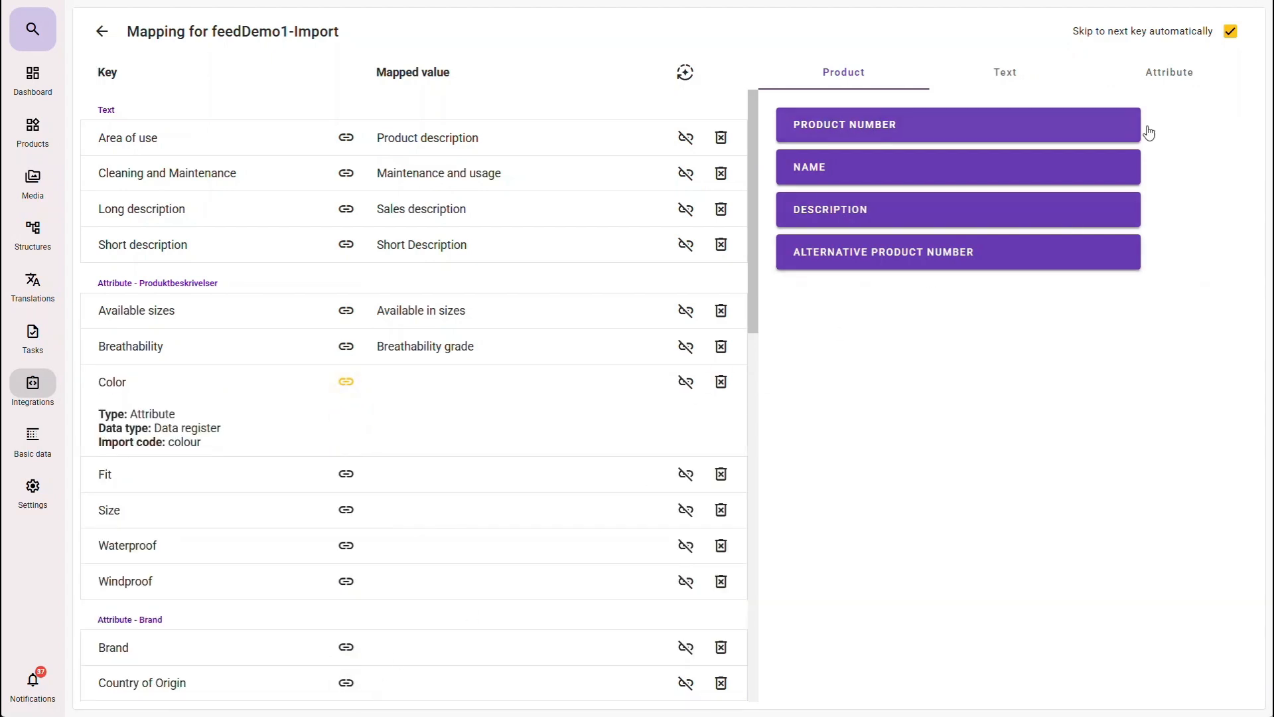
{"action": "left_click", "coordinate": [1185, 85]}
{"action": "left_click", "coordinate": [972, 138]}
{"action": "type", "text": "color"}
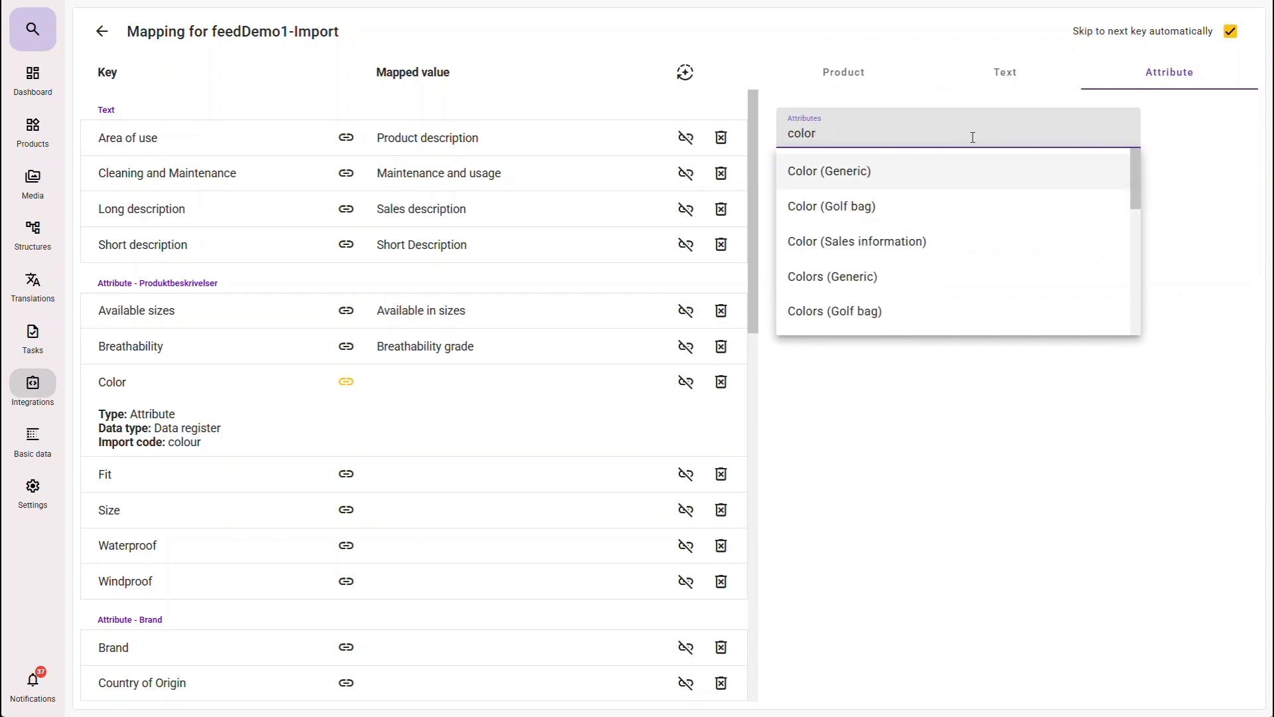
{"action": "left_click", "coordinate": [854, 243]}
{"action": "left_click", "coordinate": [488, 480]}
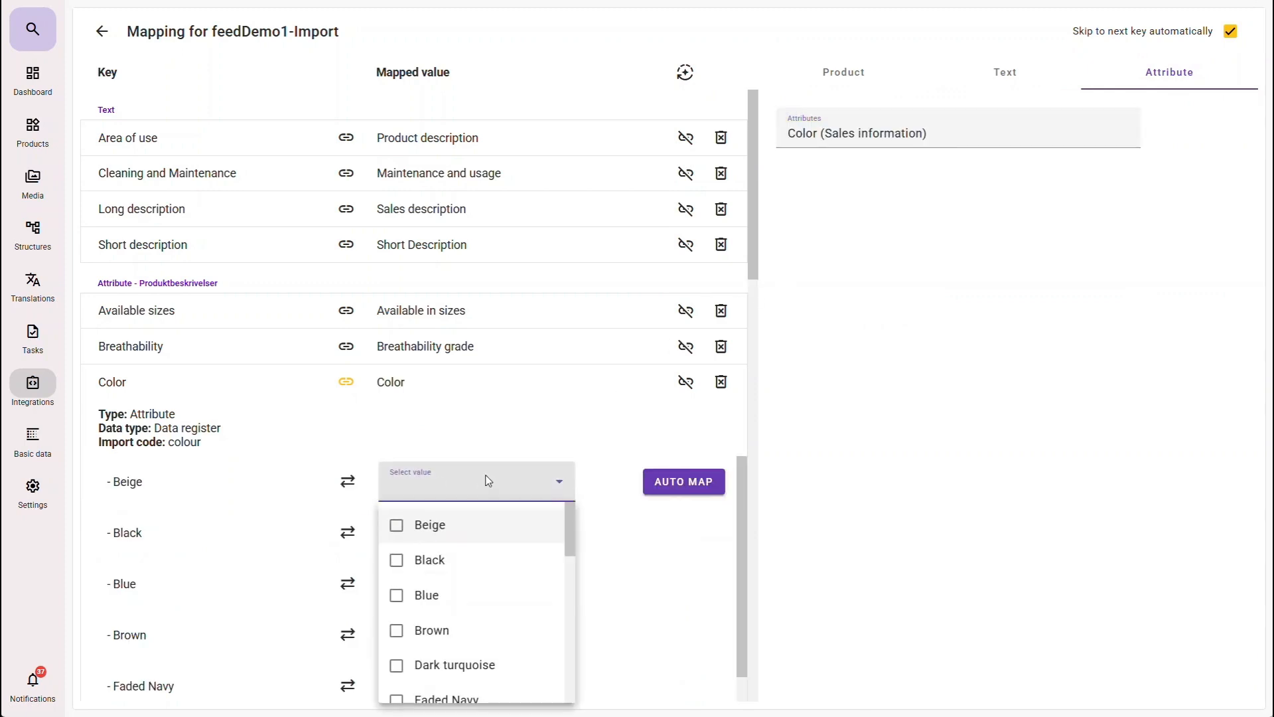
{"action": "left_click", "coordinate": [679, 480]}
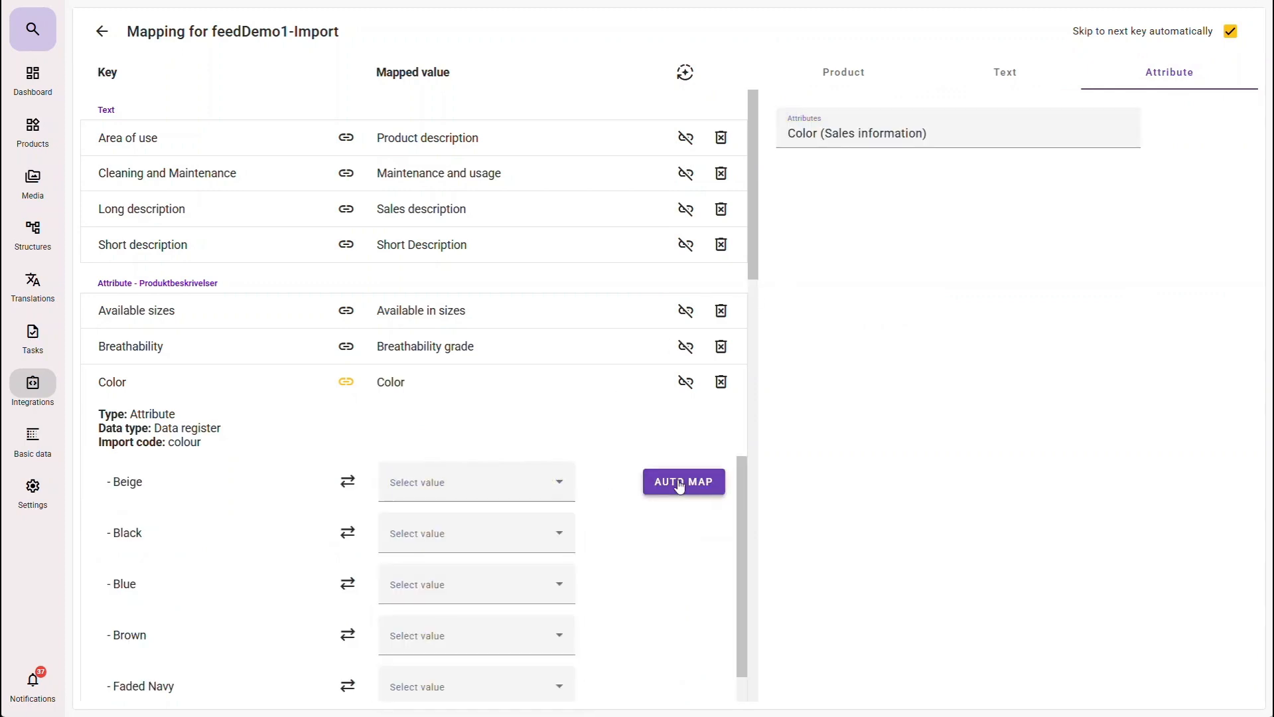
{"action": "left_click", "coordinate": [679, 483]}
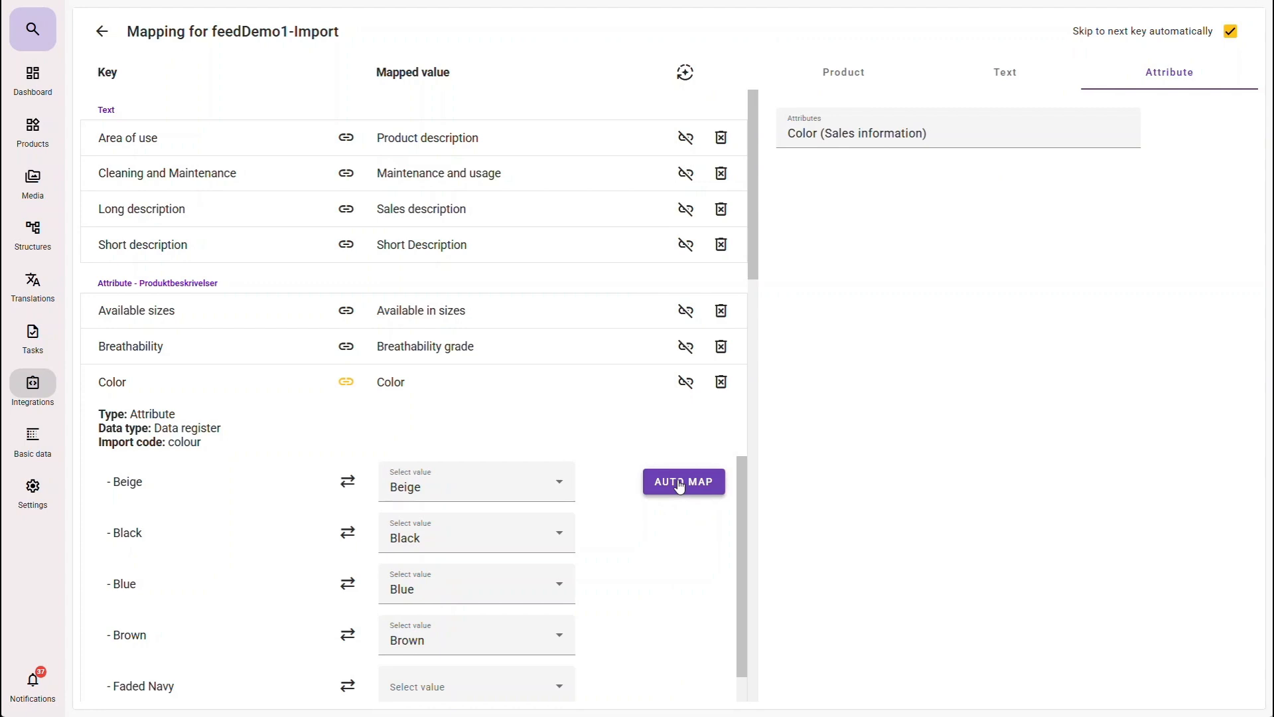
Map the Fit key to Form fit (Specifications), matching its Regular value to Regular and assigning a value to Slim Fit
{"action": "left_click_drag", "start_coordinate": [741, 516], "coordinate": [737, 590]}
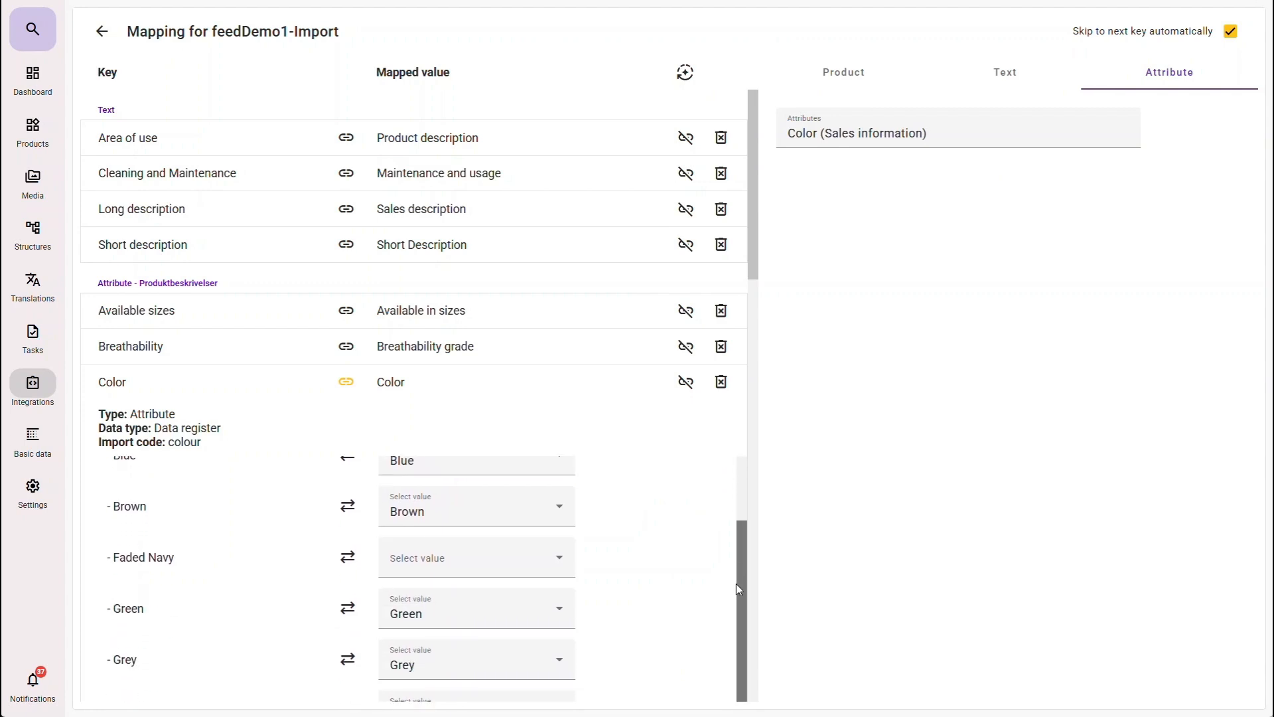
{"action": "scroll", "coordinate": [587, 575], "scroll_direction": "down", "scroll_amount": 5}
{"action": "left_click", "coordinate": [586, 574]}
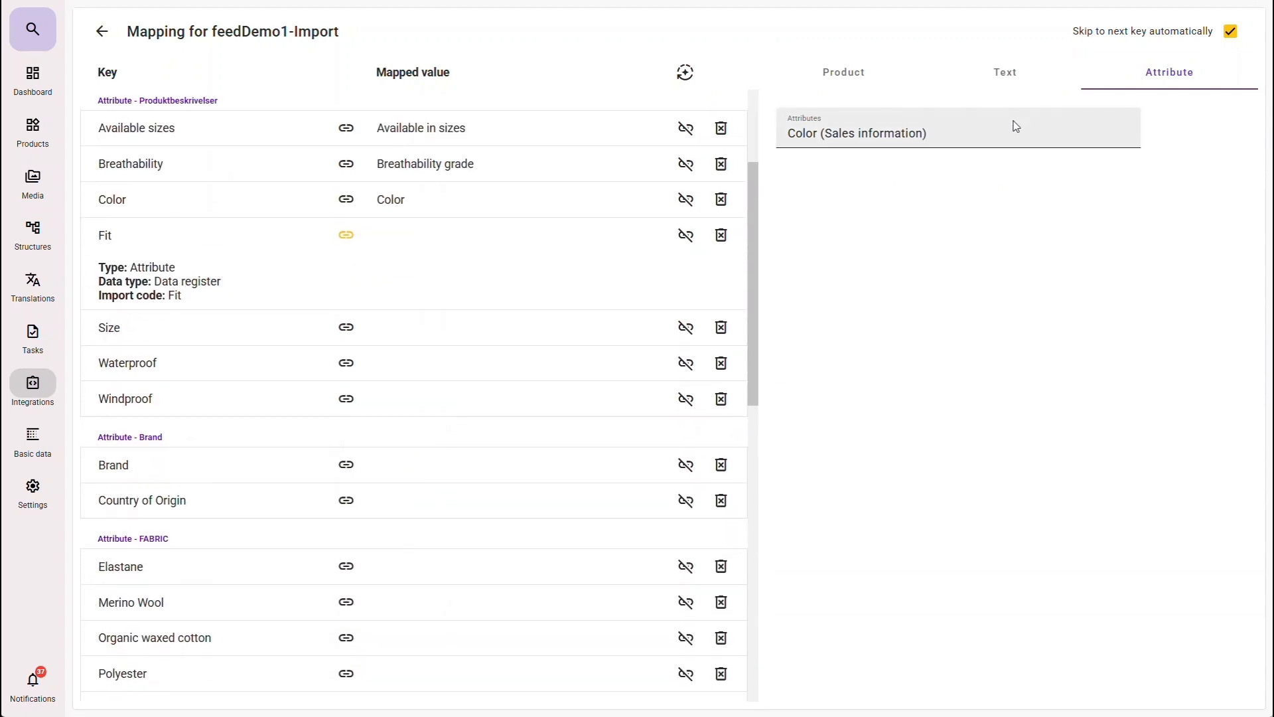
{"action": "left_click", "coordinate": [1016, 126]}
{"action": "type", "text": "Fit"}
{"action": "left_click", "coordinate": [835, 171]}
{"action": "left_click", "coordinate": [468, 336]}
{"action": "left_click", "coordinate": [417, 413]}
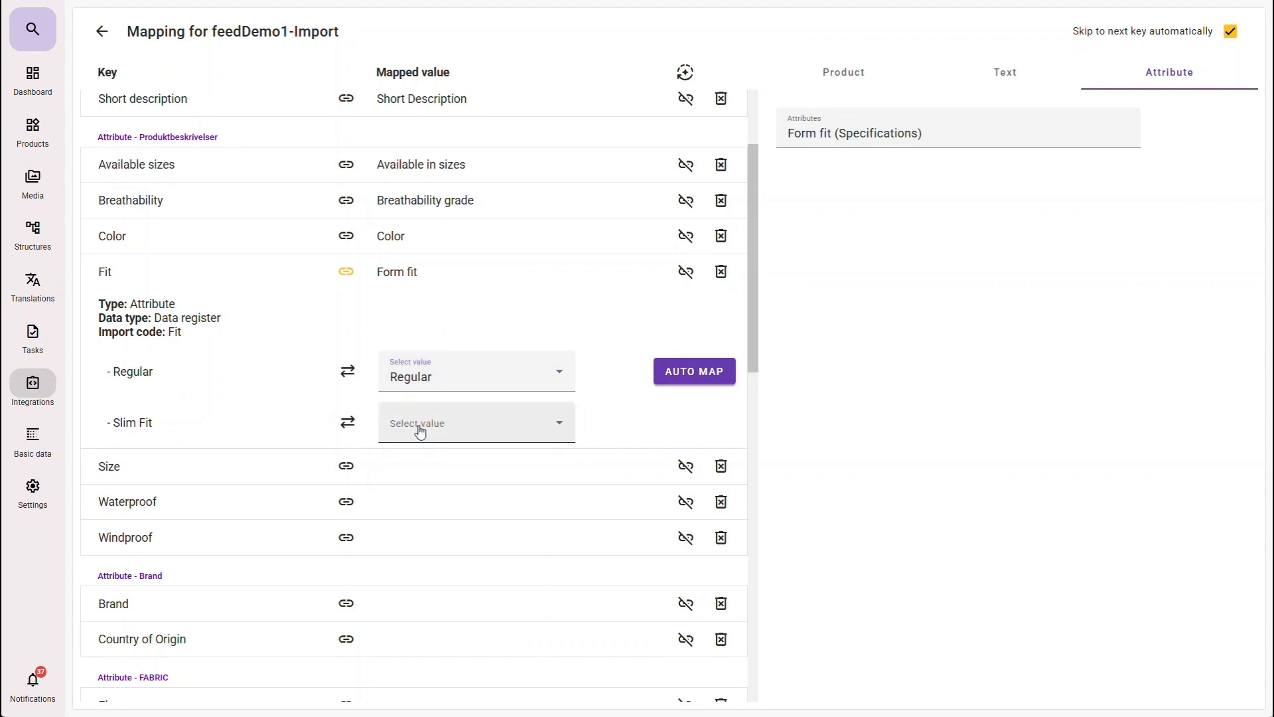
{"action": "left_click", "coordinate": [420, 432]}
{"action": "left_click", "coordinate": [425, 450]}
Map the Size key to the attribute Clothing size (Sales information)
{"action": "left_click", "coordinate": [346, 466]}
{"action": "left_click", "coordinate": [822, 132]}
{"action": "type", "text": "clo"}
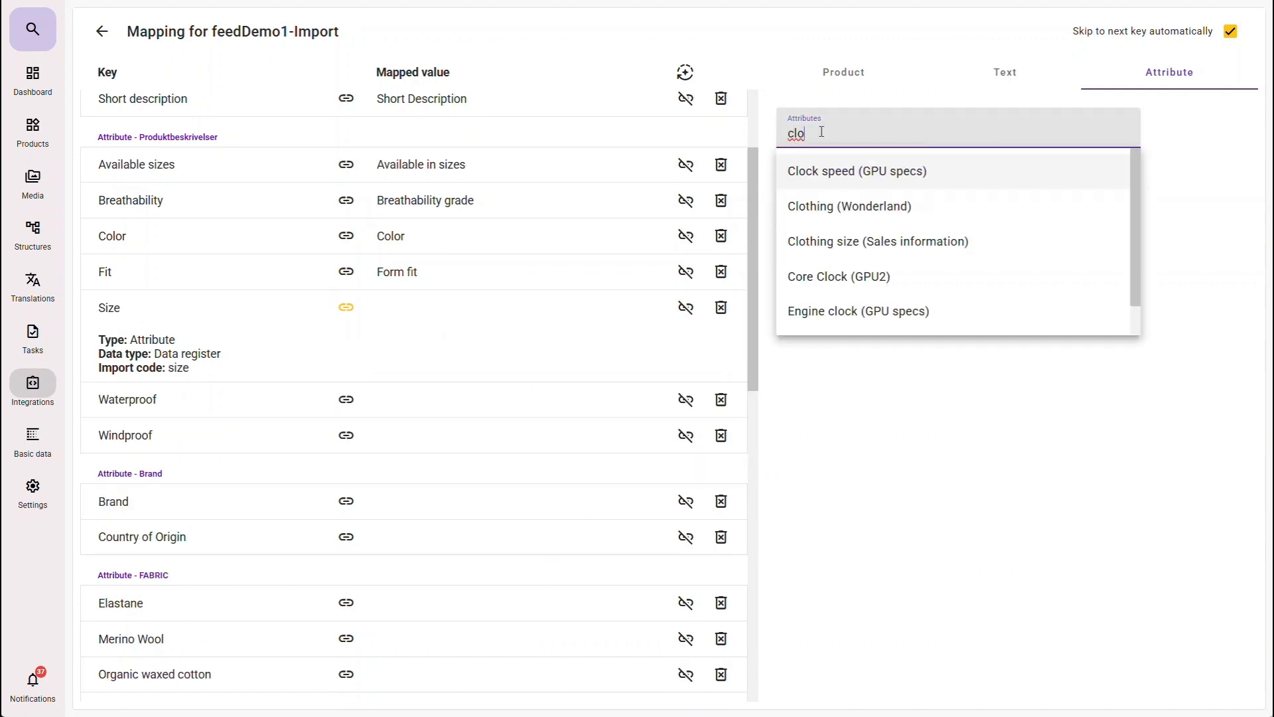
{"action": "left_click", "coordinate": [878, 241]}
Map the Size key's values Extra Large to XL and Extra Small to XS
{"action": "left_click", "coordinate": [478, 407]}
{"action": "left_click", "coordinate": [396, 590]}
{"action": "left_click", "coordinate": [425, 458]}
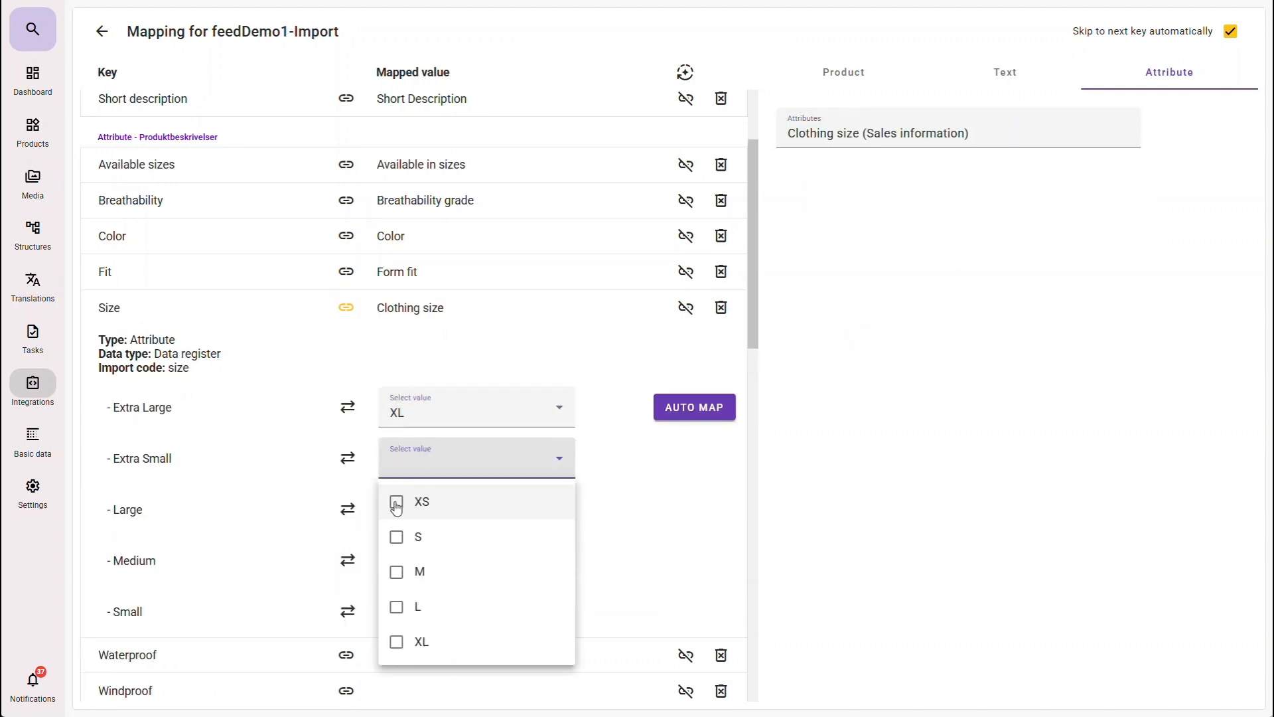
{"action": "left_click", "coordinate": [396, 502]}
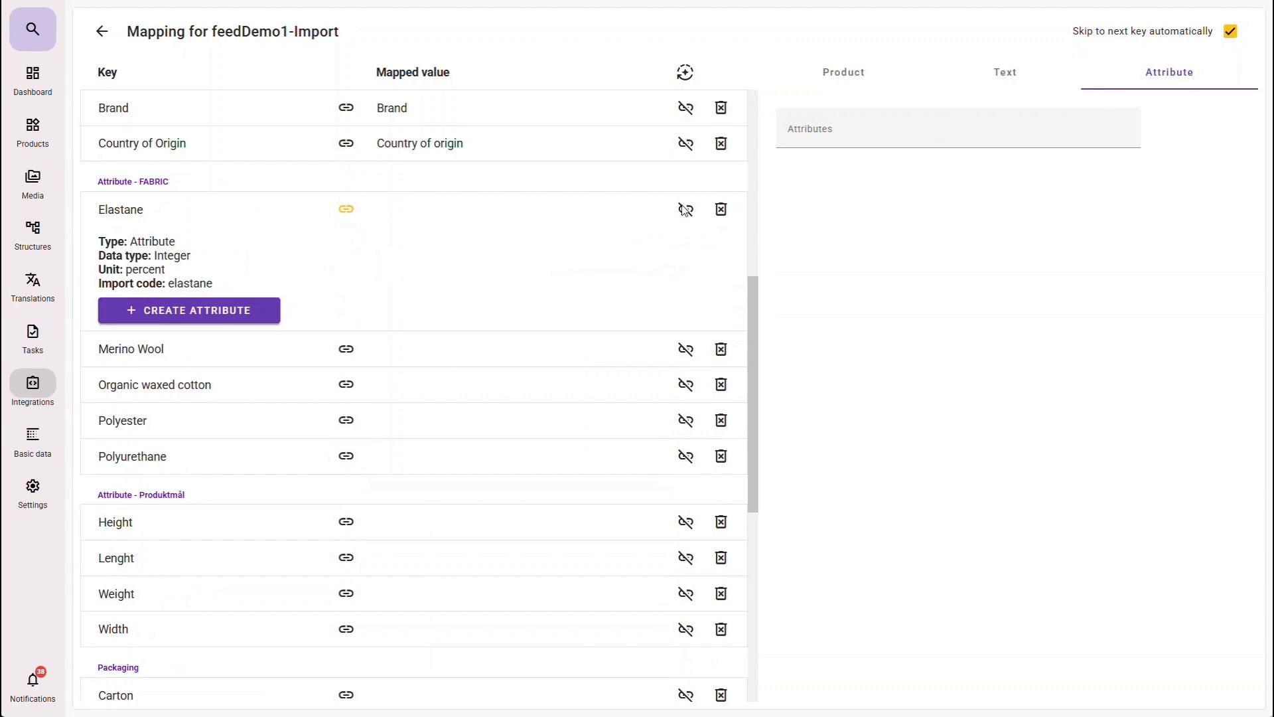
Map the Elastane key to the value of the attribute Elastane (Materials)
{"action": "left_click", "coordinate": [842, 123]}
{"action": "type", "text": "elas"}
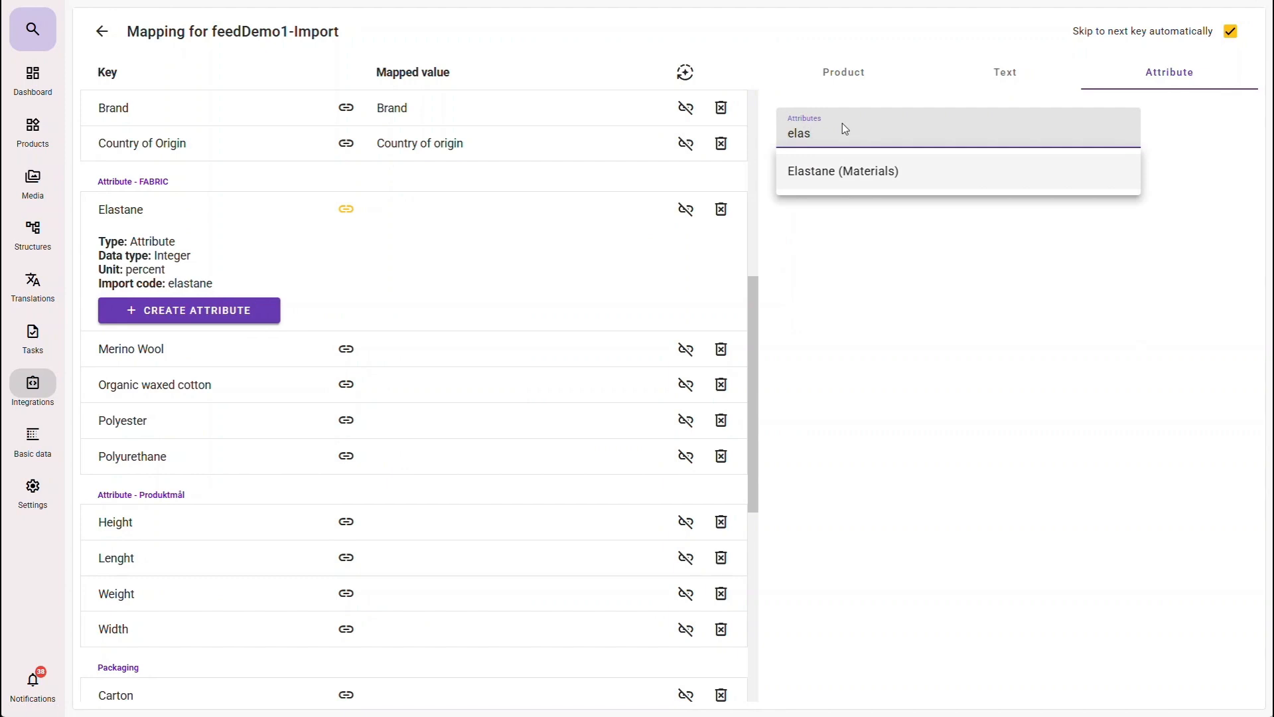
{"action": "left_click", "coordinate": [823, 172]}
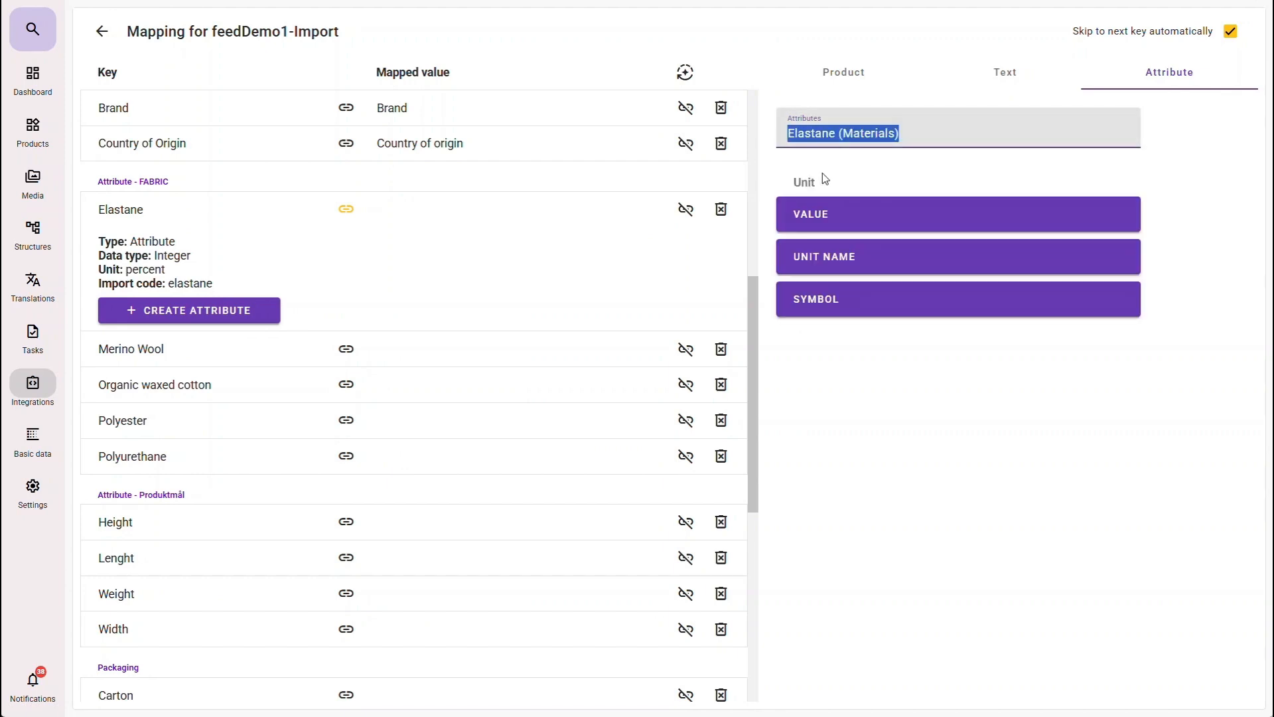
{"action": "left_click", "coordinate": [831, 211]}
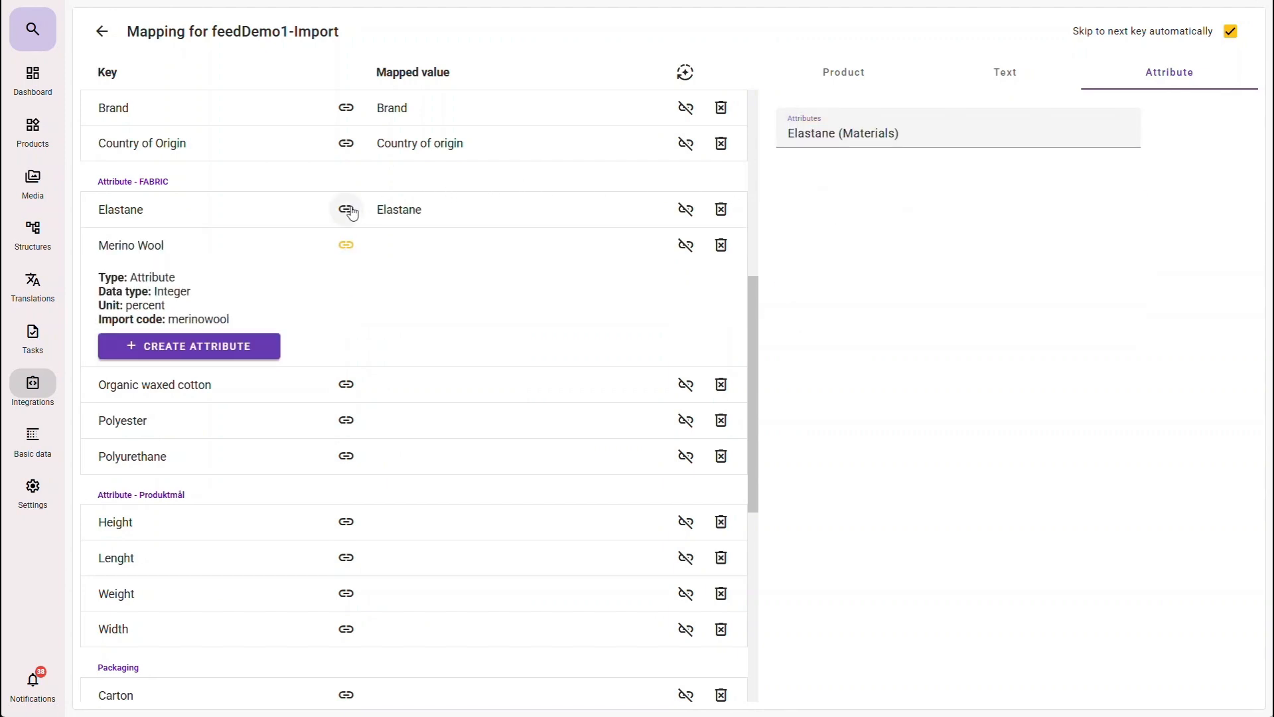
Reopen the Elastane key's mapping and set its unit conversion operation to None
{"action": "left_click", "coordinate": [348, 211]}
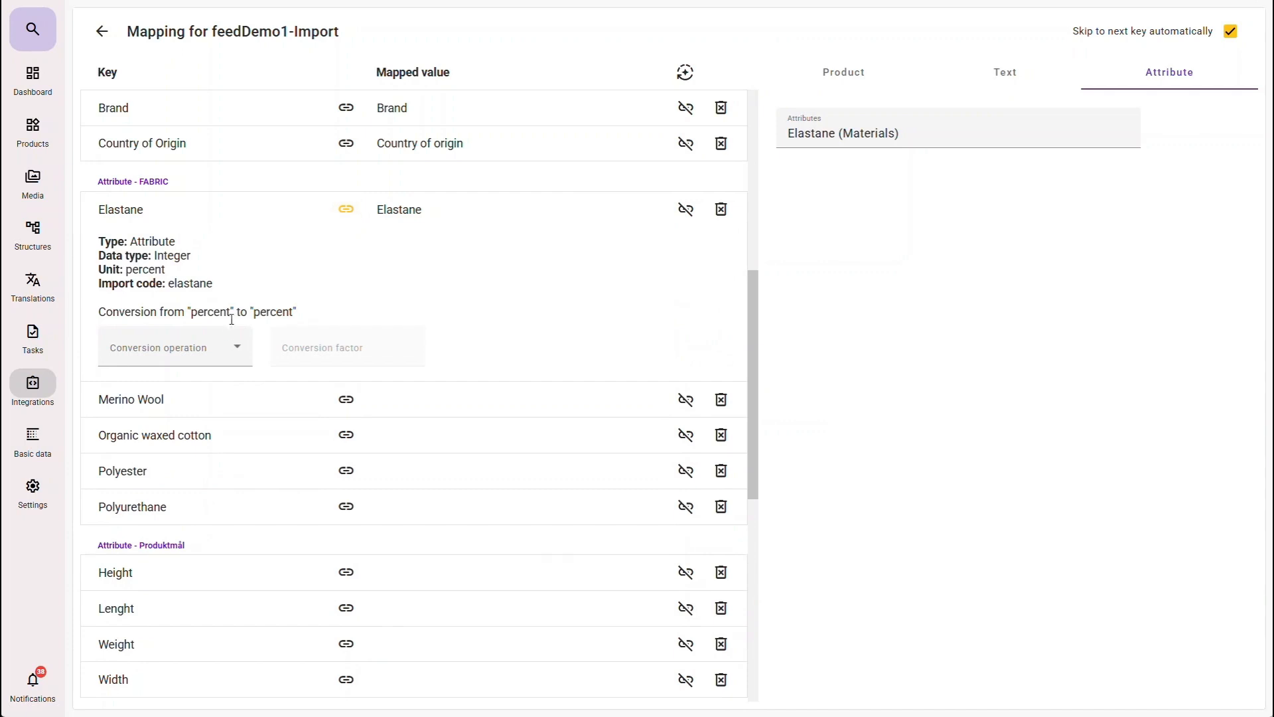
{"action": "left_click", "coordinate": [215, 354]}
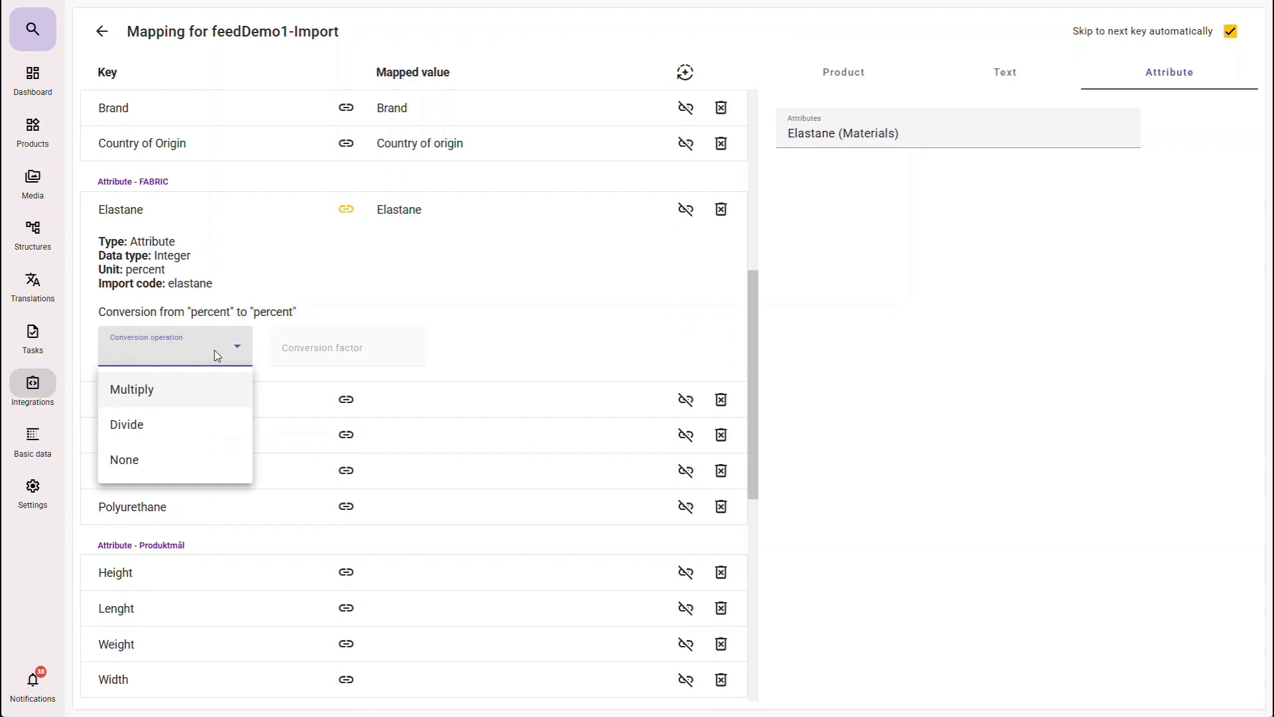
{"action": "left_click", "coordinate": [158, 458]}
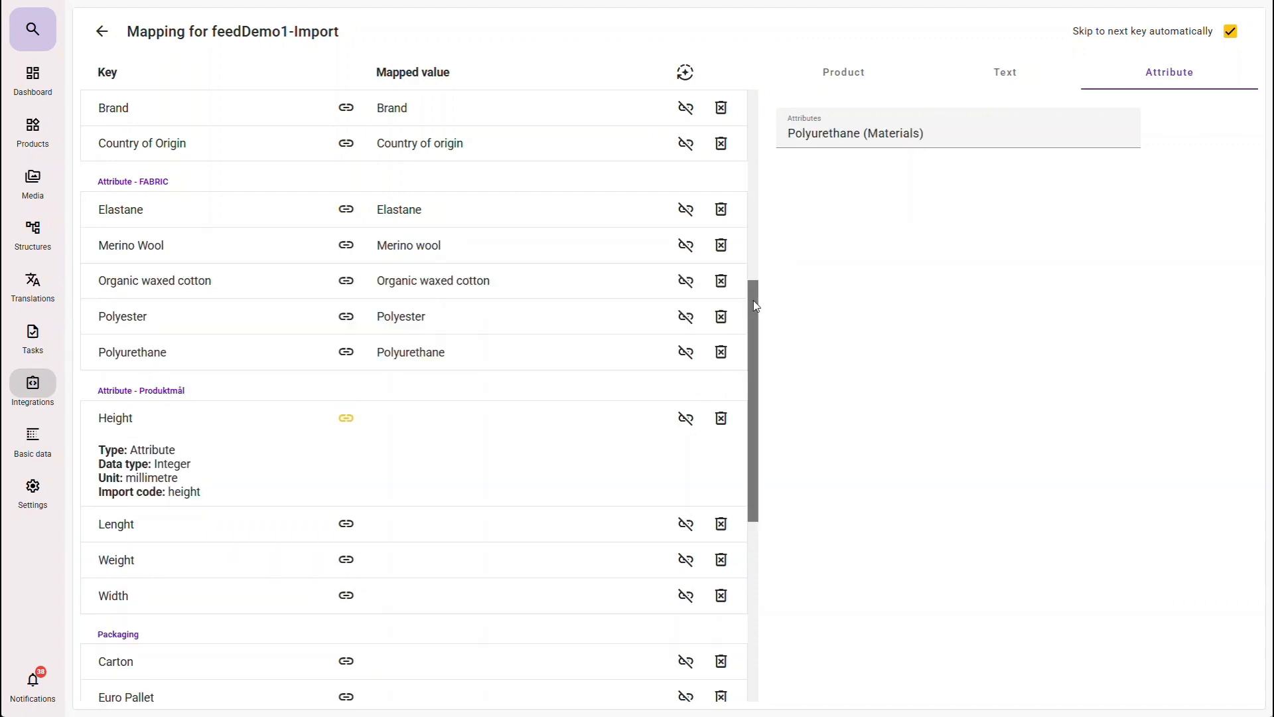
Map the Carton packaging key to the M-pak packaging
{"action": "left_click_drag", "start_coordinate": [754, 301], "coordinate": [750, 354]}
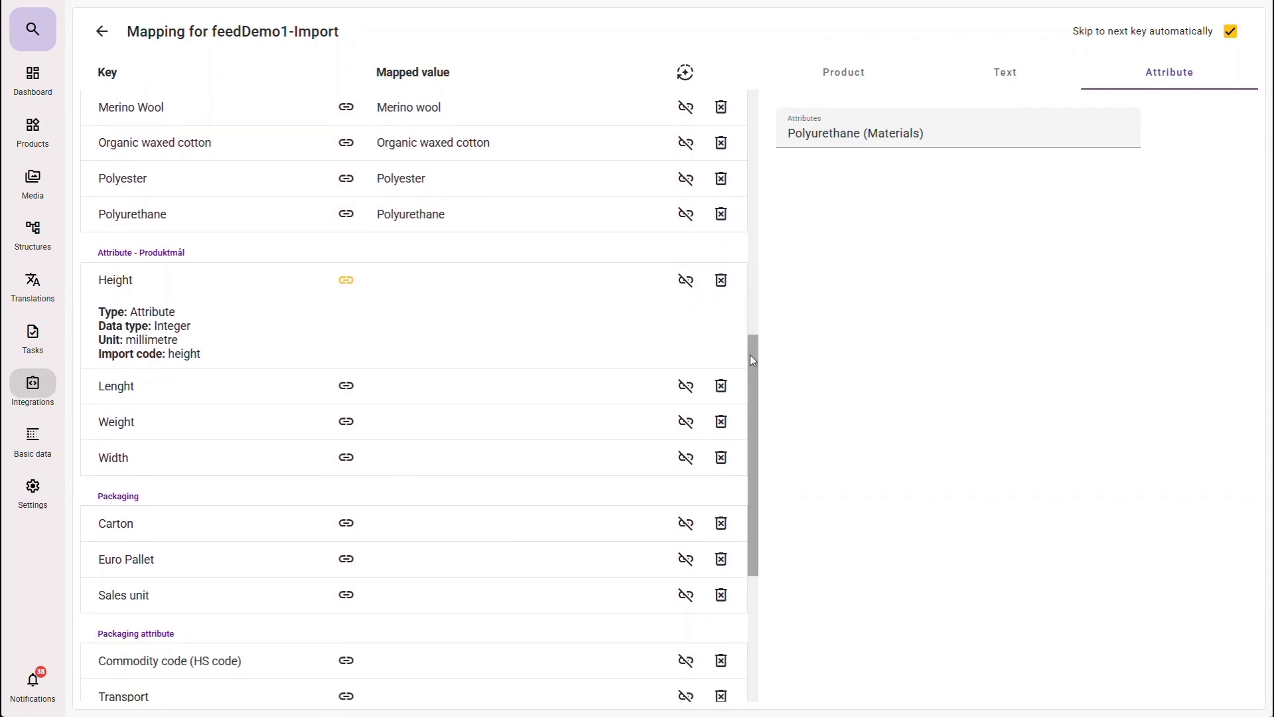
{"action": "left_click", "coordinate": [350, 533]}
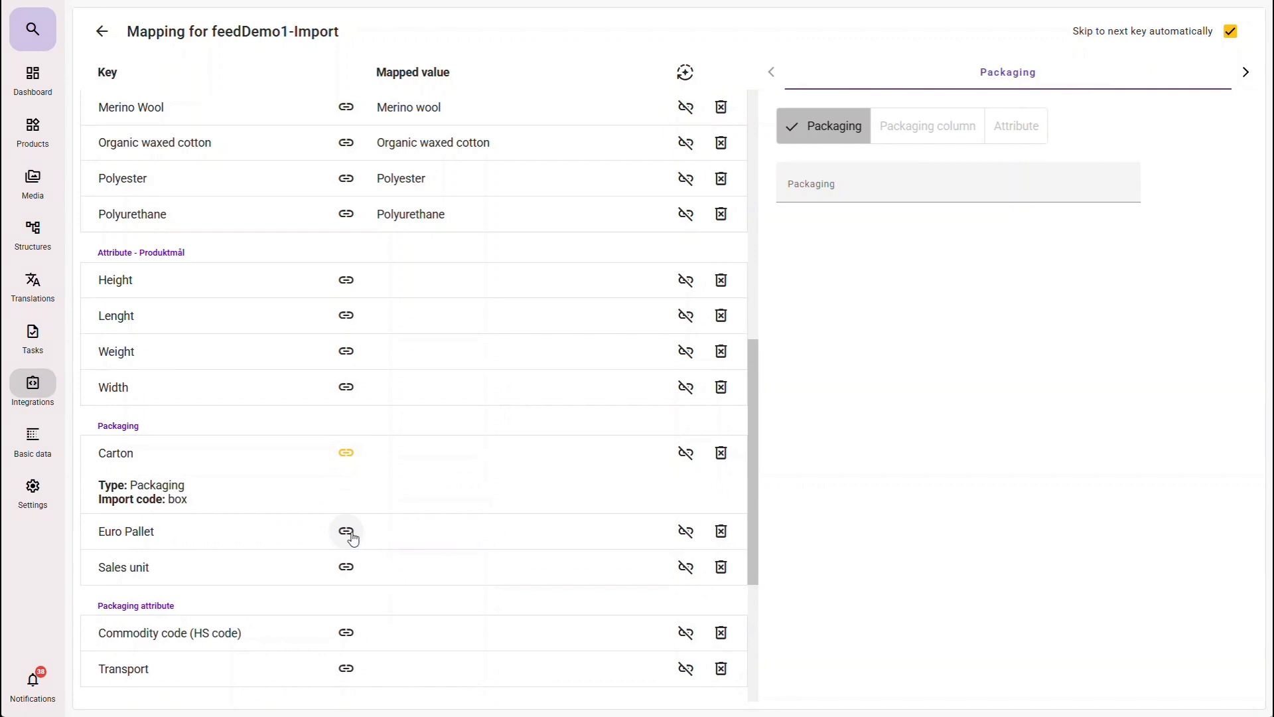
{"action": "left_click", "coordinate": [853, 198]}
{"action": "type", "text": "m-p"}
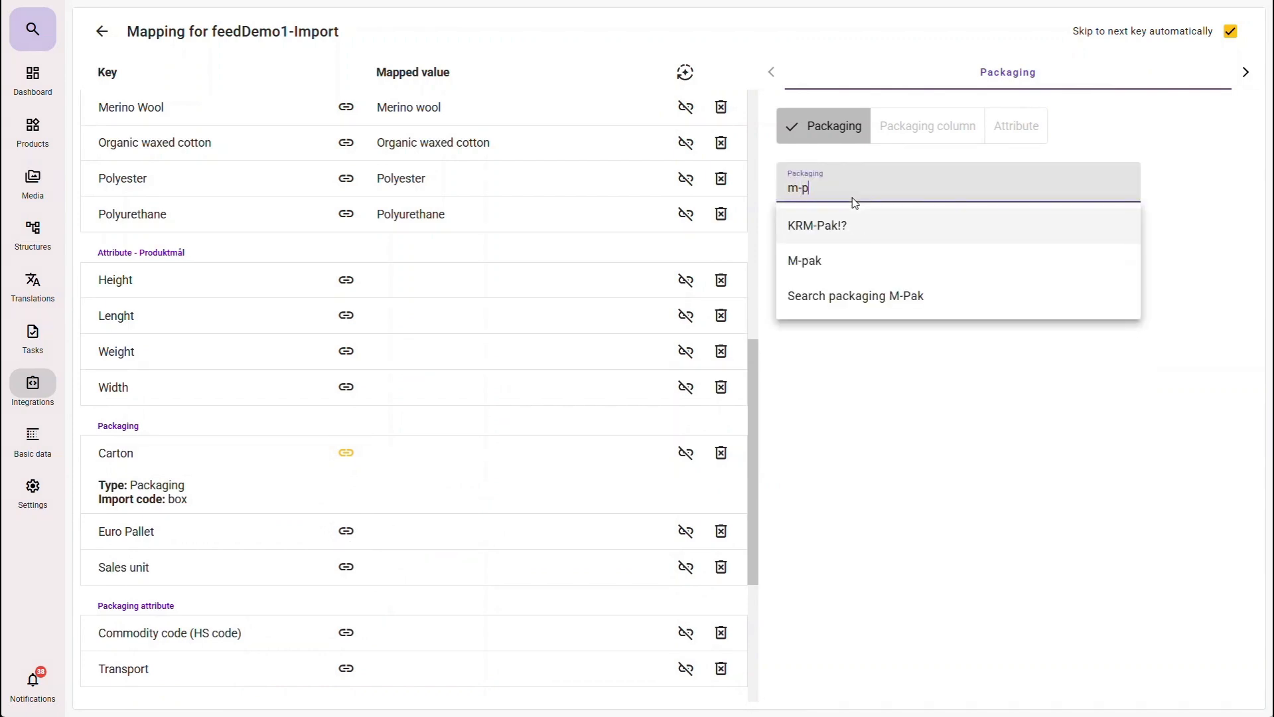
{"action": "left_click", "coordinate": [833, 261]}
Map the Euro Pallet packaging key to T-Pak and the Sales unit key to F-Pak
{"action": "left_click_drag", "start_coordinate": [830, 201], "coordinate": [787, 191]}
{"action": "type", "text": "T-P"}
{"action": "left_click", "coordinate": [825, 278]}
{"action": "type", "text": "F-P"}
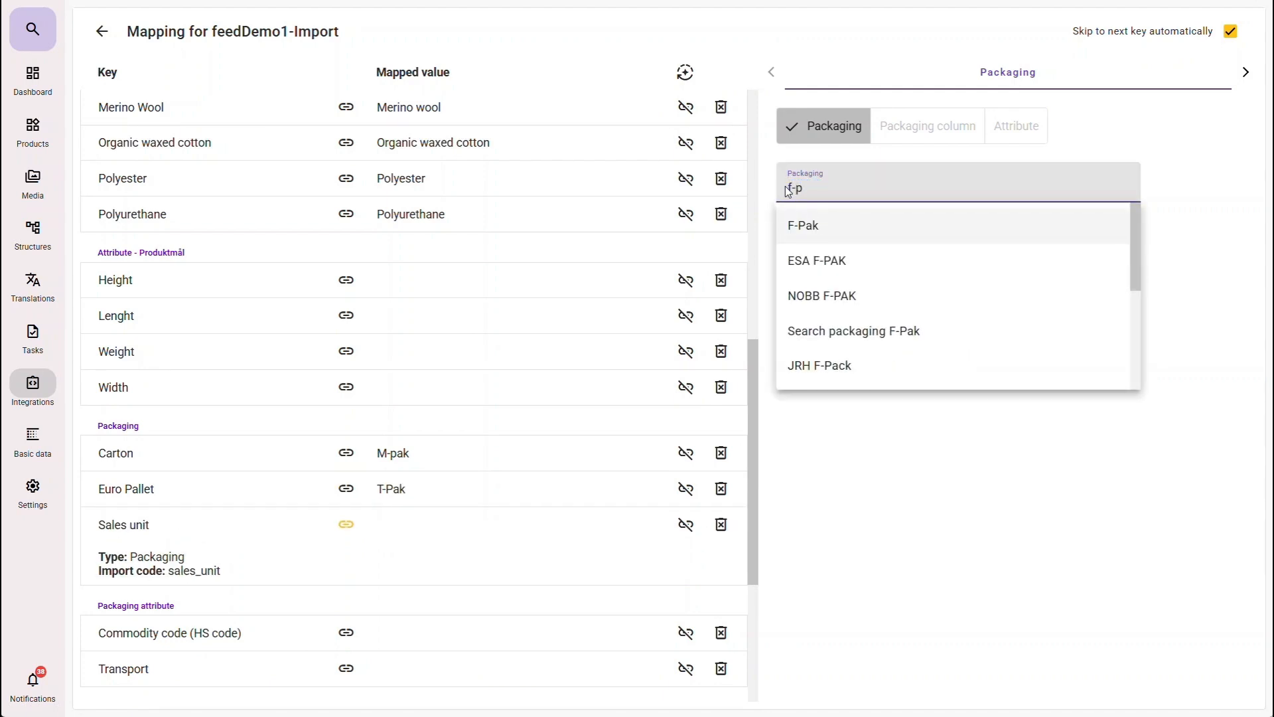
{"action": "left_click", "coordinate": [791, 222]}
Map the Commodity code (HS code) key to the F-Pak packaging attribute Commodity Code
{"action": "left_click", "coordinate": [790, 255]}
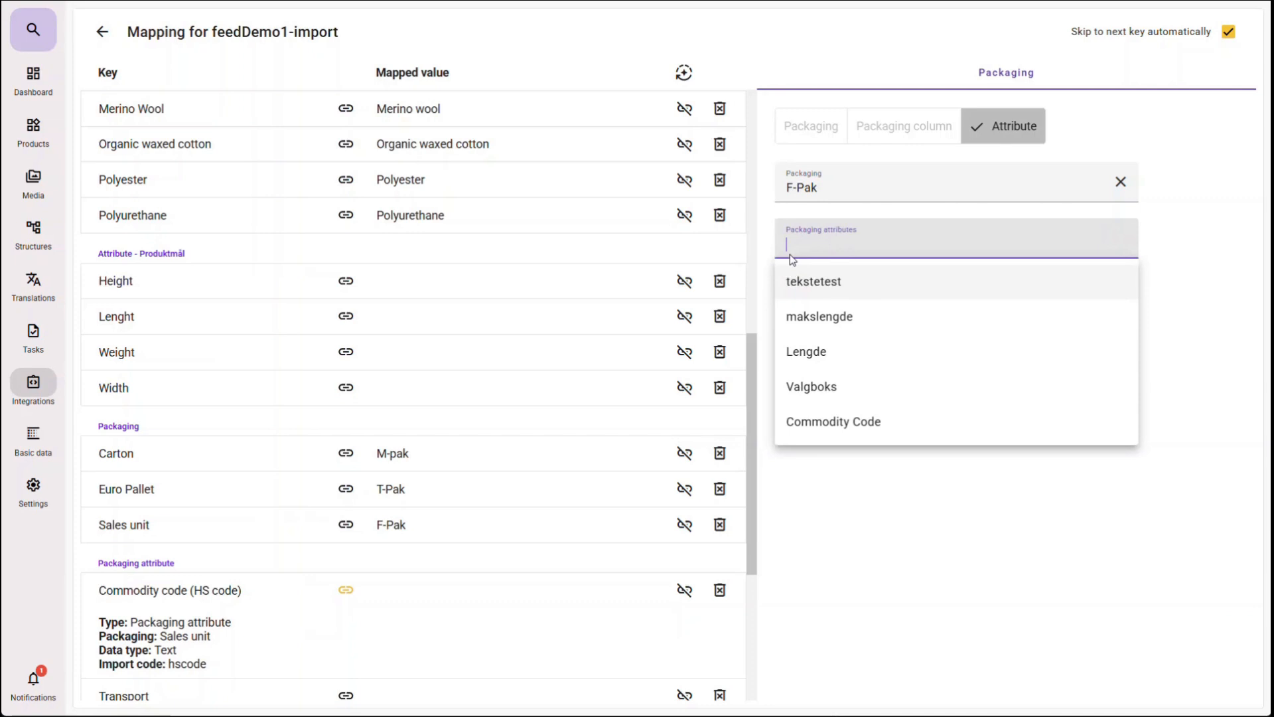
{"action": "type", "text": "Comm"}
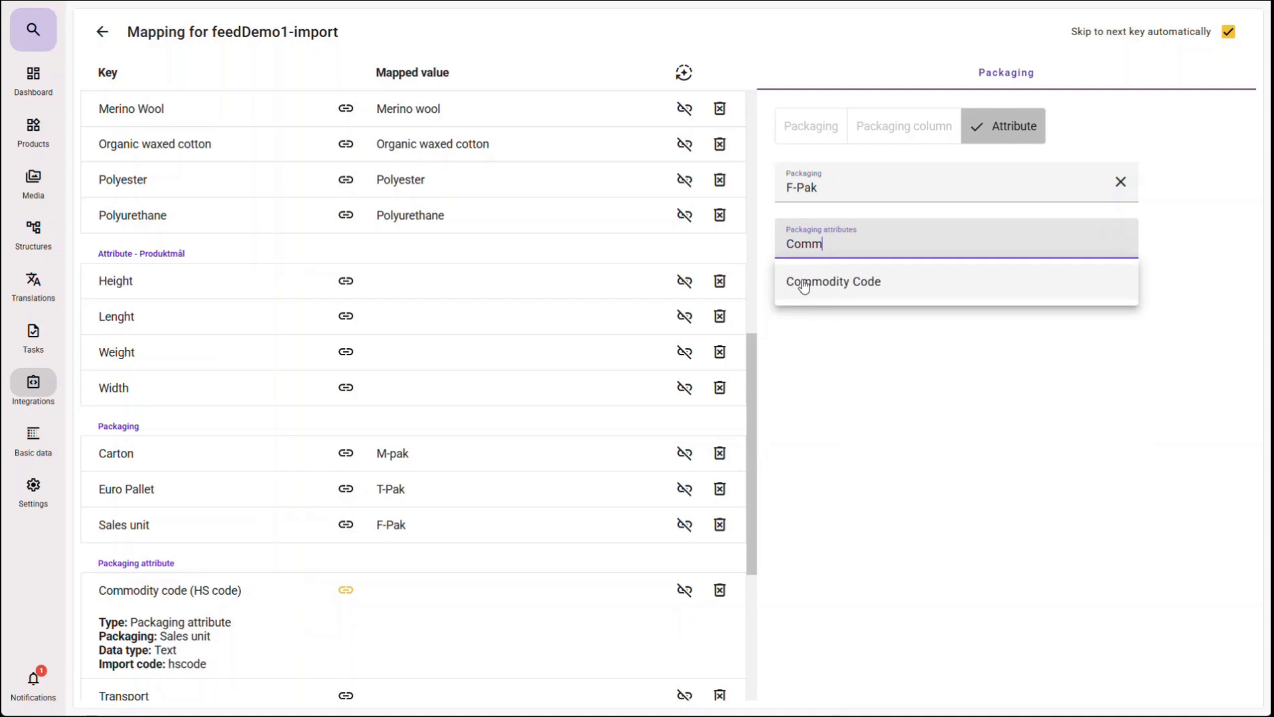
{"action": "left_click", "coordinate": [805, 283]}
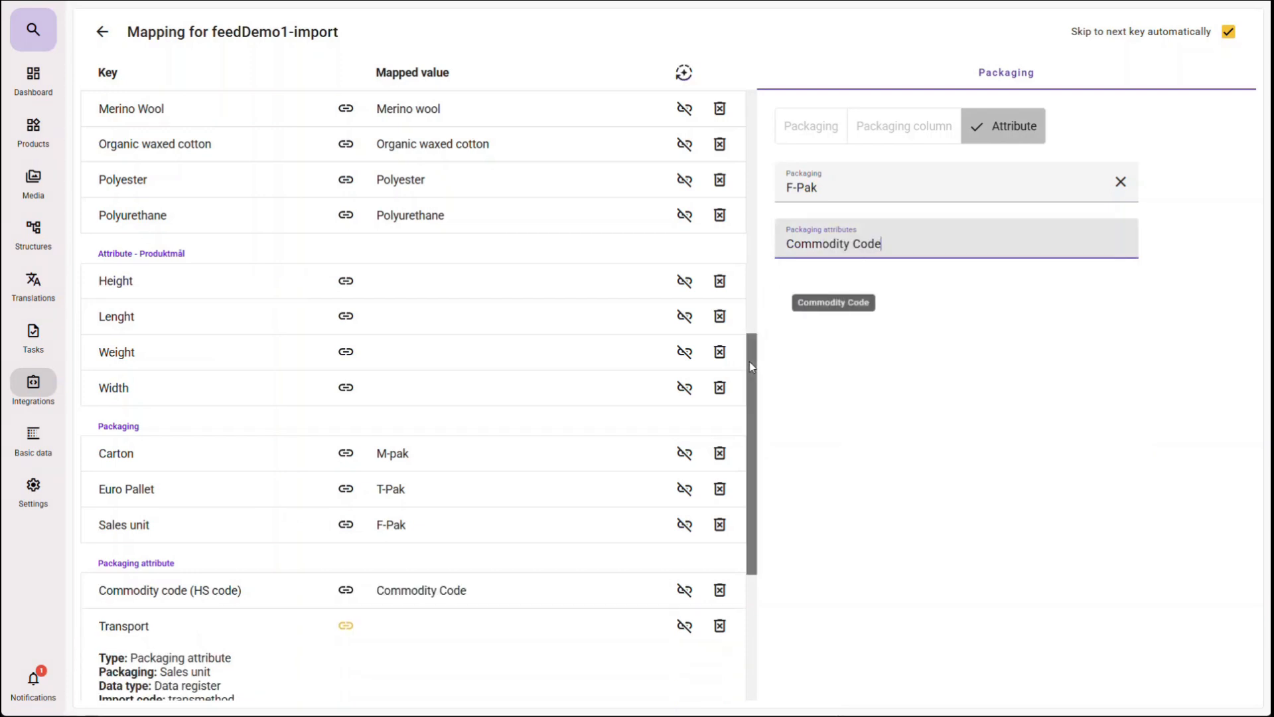
Map the product keys Description and Name to the product fields Description and Name
{"action": "left_click_drag", "start_coordinate": [750, 361], "coordinate": [754, 533]}
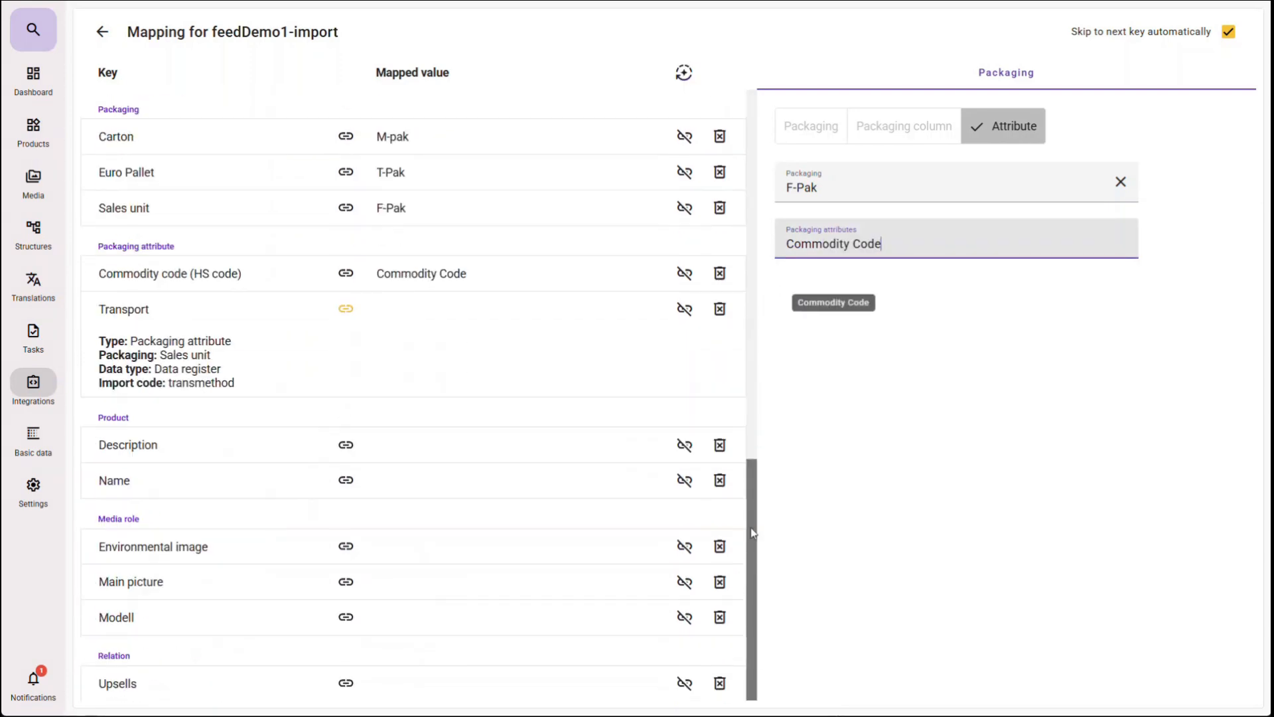
{"action": "left_click", "coordinate": [345, 446]}
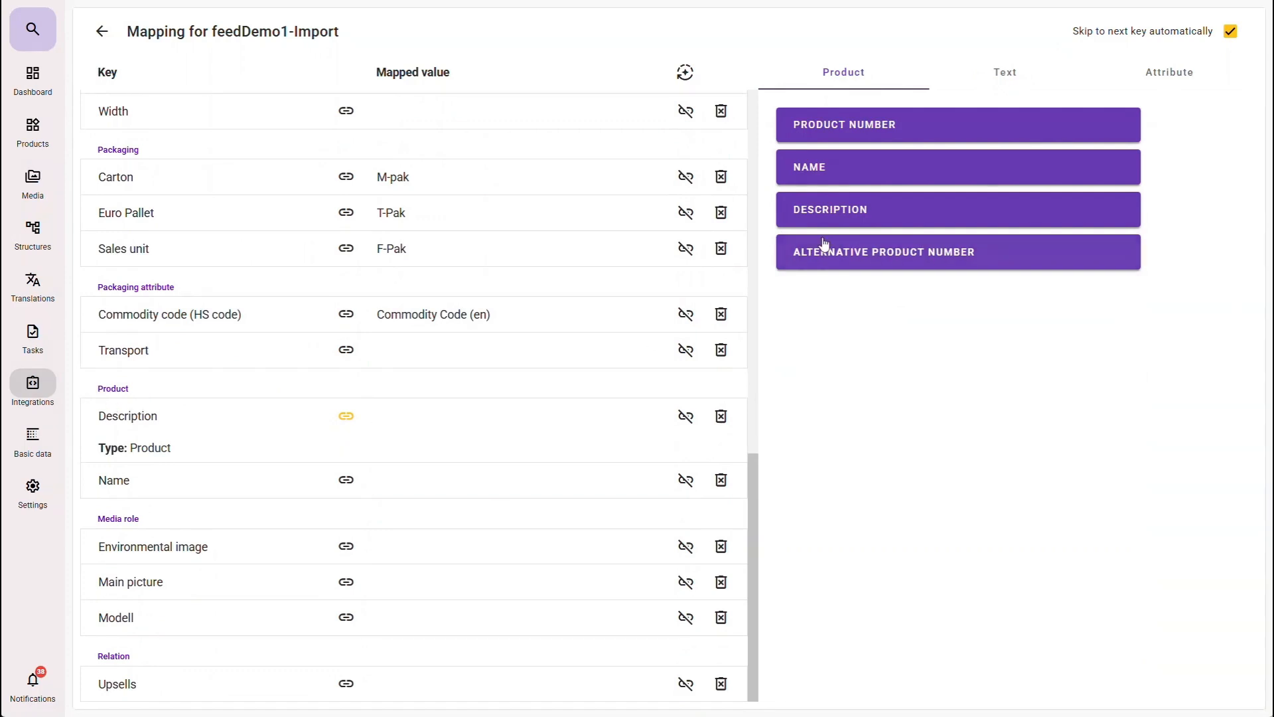
{"action": "left_click", "coordinate": [849, 210]}
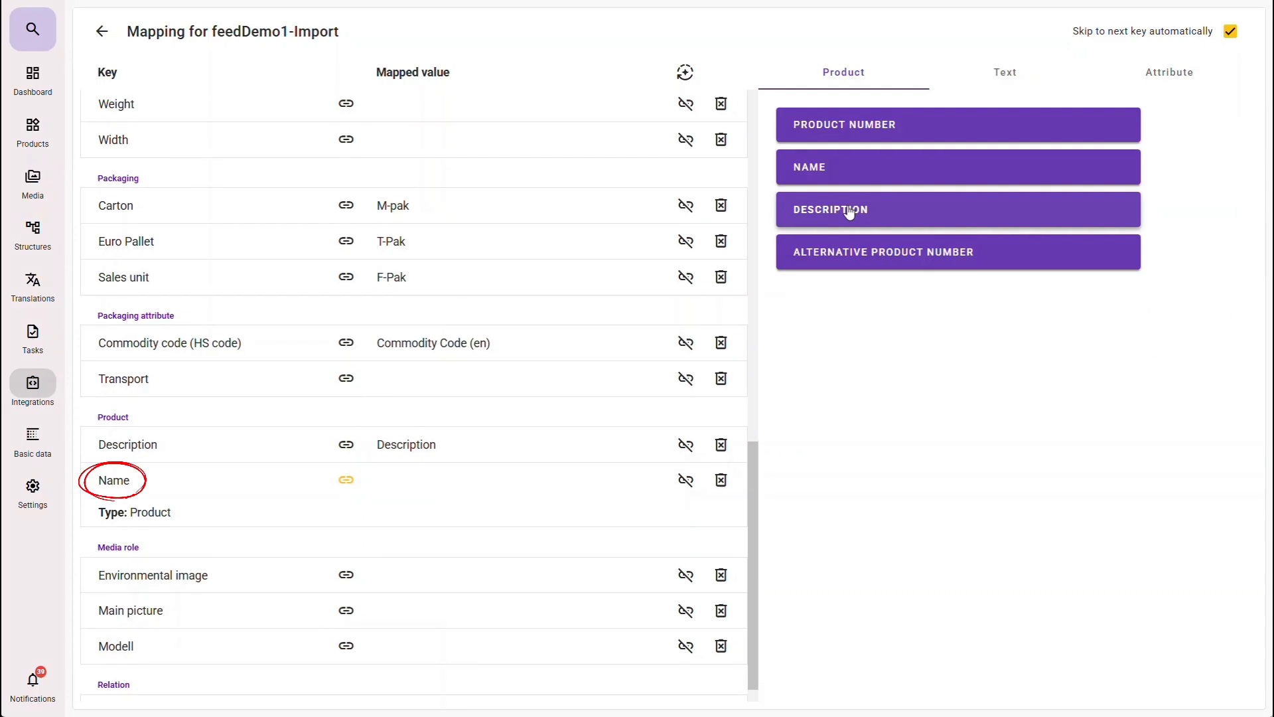
{"action": "left_click", "coordinate": [857, 170]}
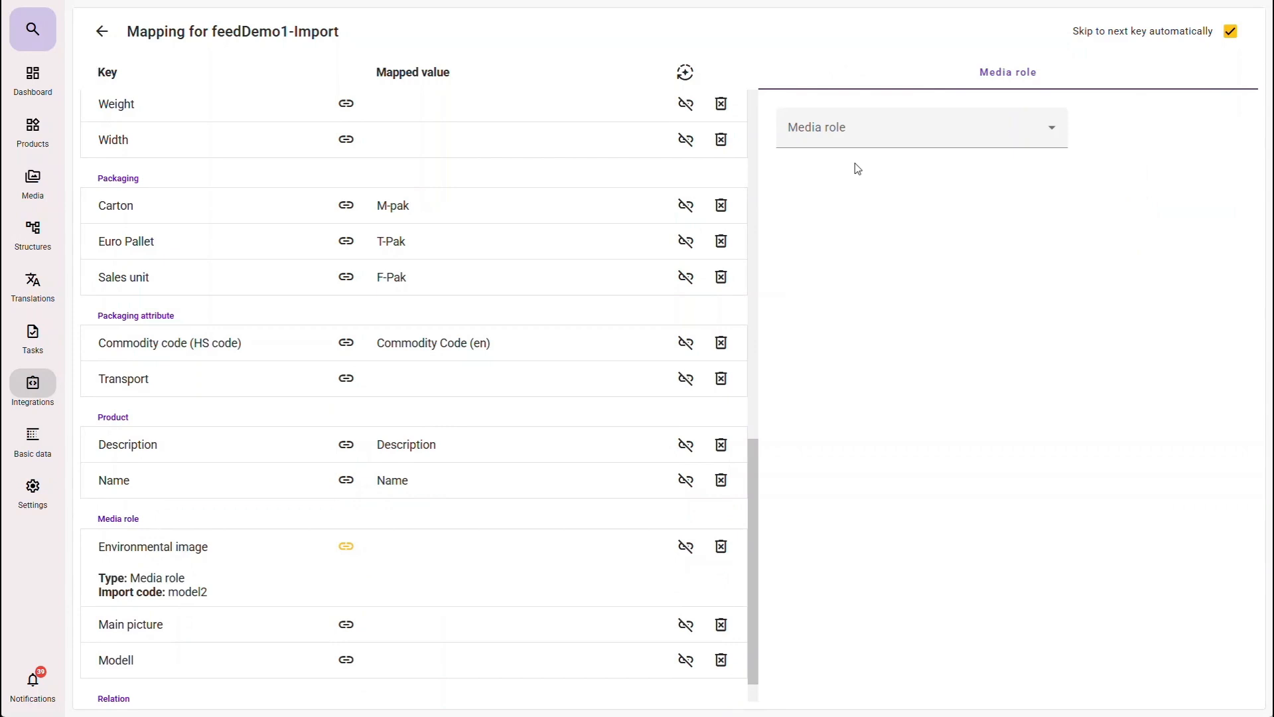
Map the media role keys Environmental image to Environment images and Main picture to Main Image
{"action": "left_click", "coordinate": [857, 145]}
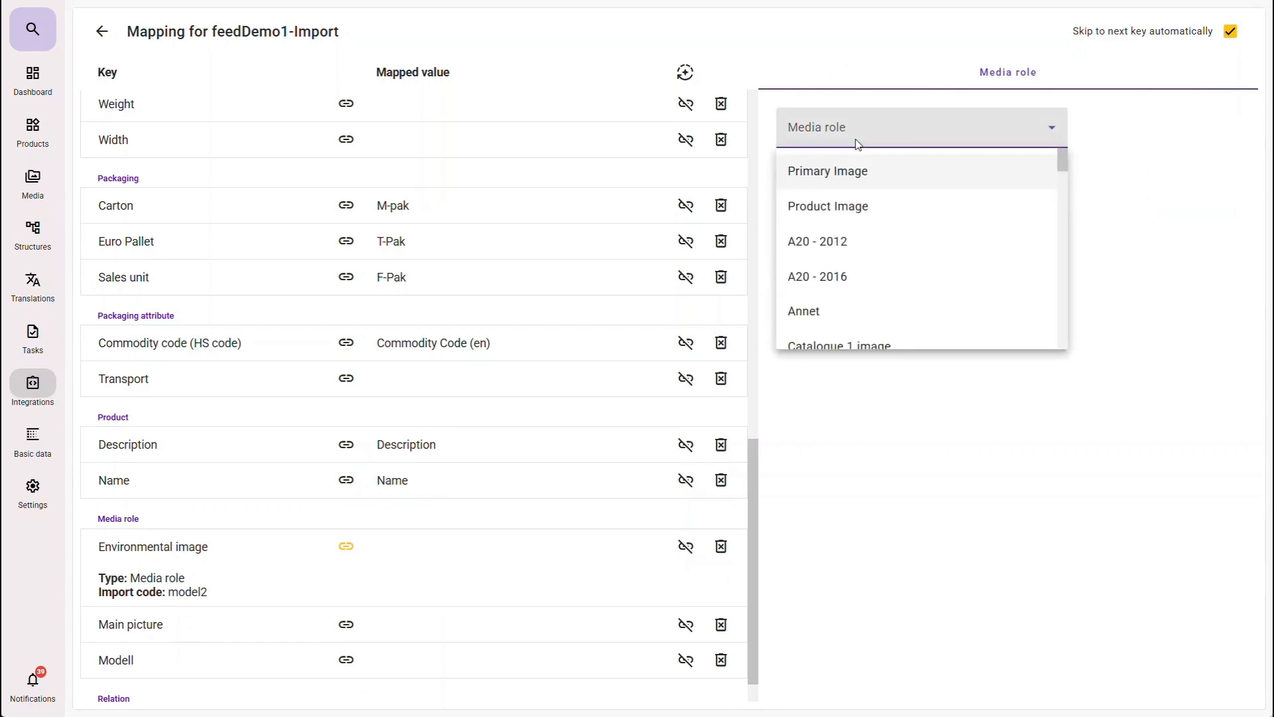
{"action": "key", "text": "e"}
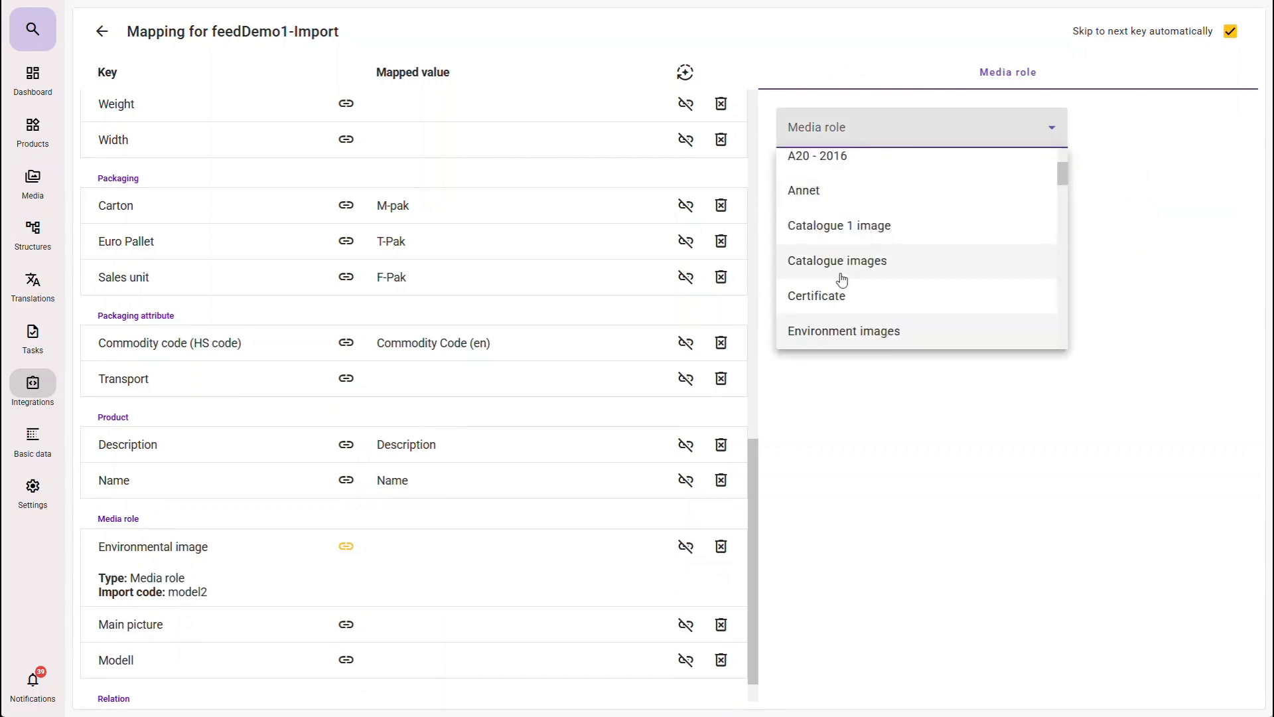
{"action": "left_click", "coordinate": [851, 330]}
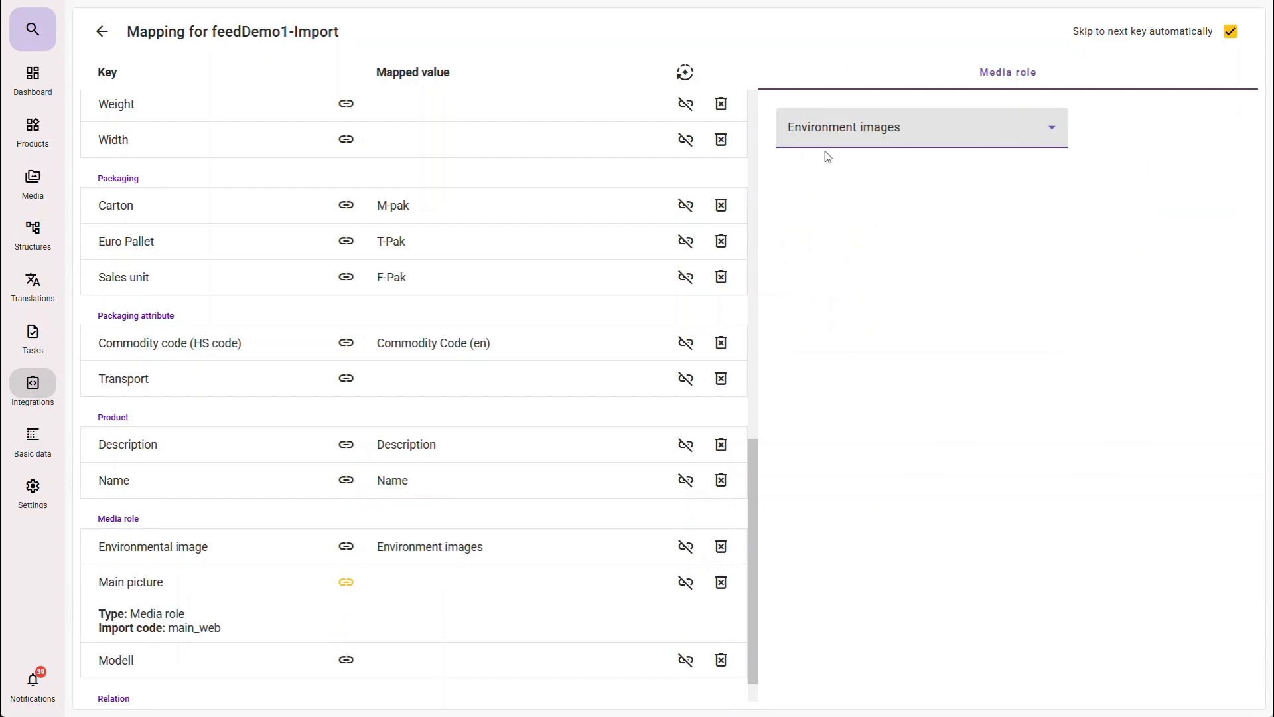
{"action": "left_click", "coordinate": [827, 131]}
{"action": "key", "text": "m"}
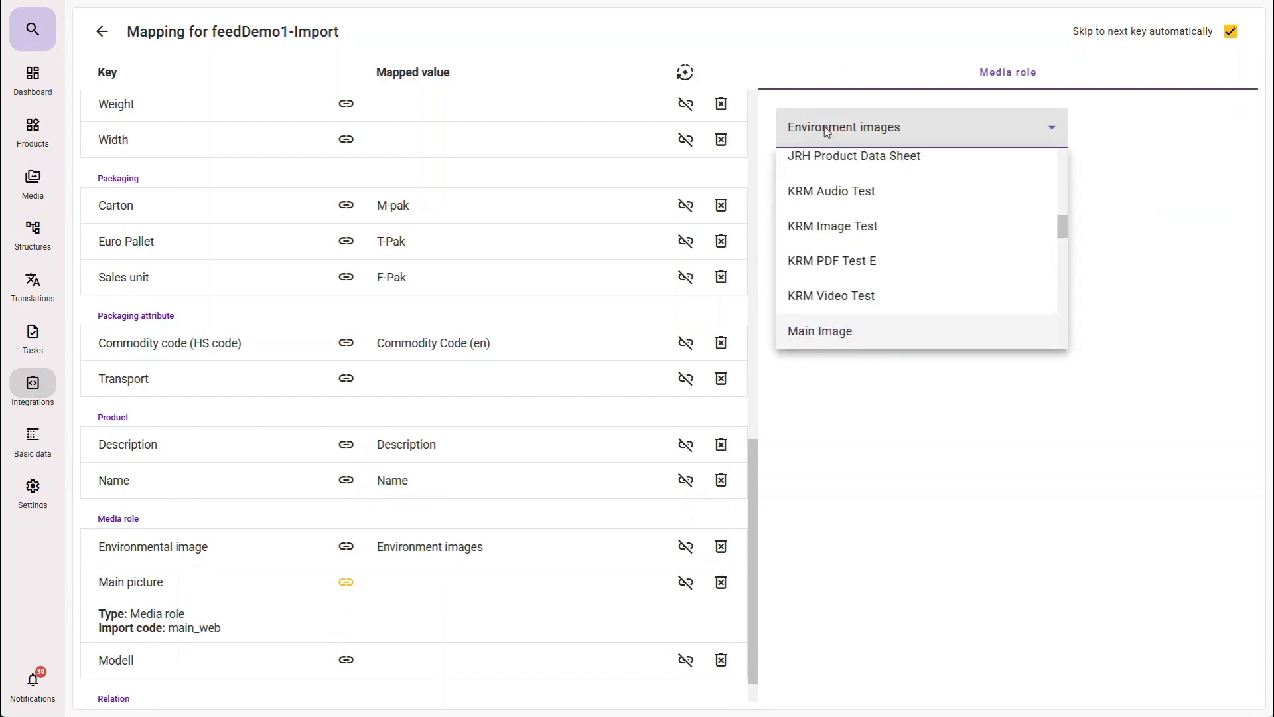
{"action": "left_click", "coordinate": [812, 332]}
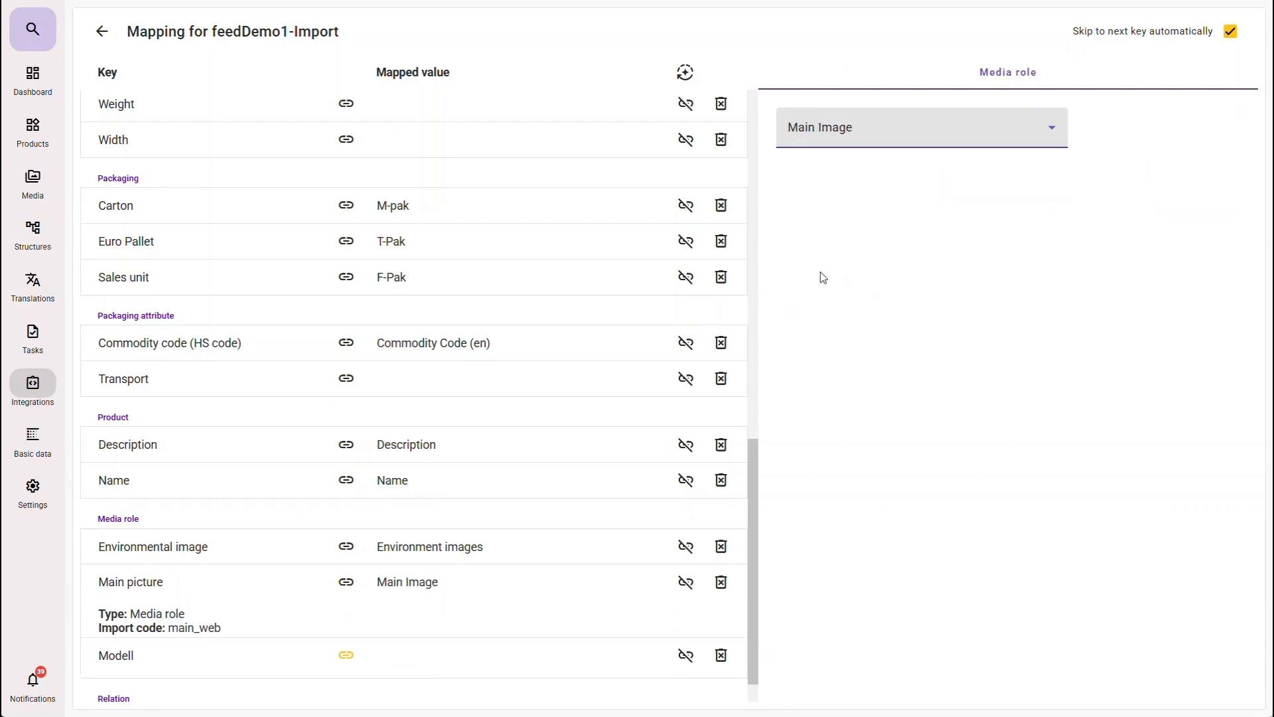
Map the Modell media role key to Environment images and the Upsells relation key to Similar products
{"action": "left_click", "coordinate": [833, 131]}
{"action": "key", "text": "e"}
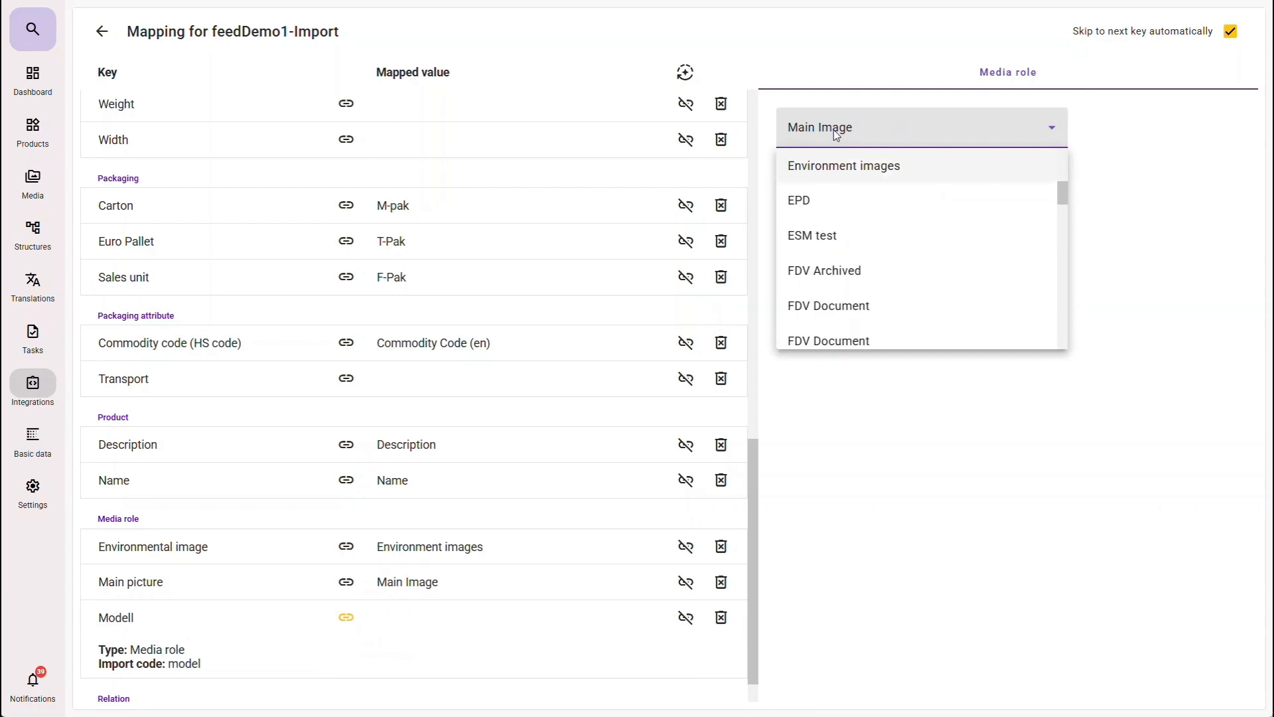
{"action": "left_click", "coordinate": [828, 167]}
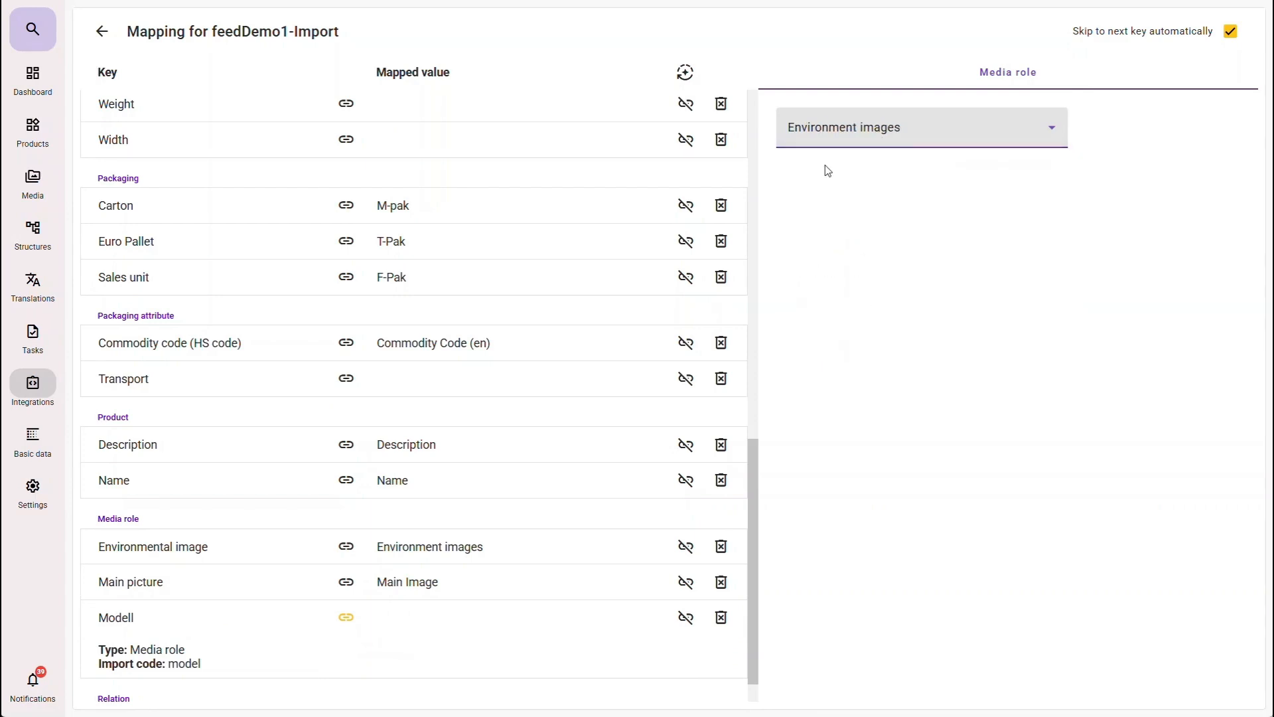
{"action": "left_click", "coordinate": [846, 121]}
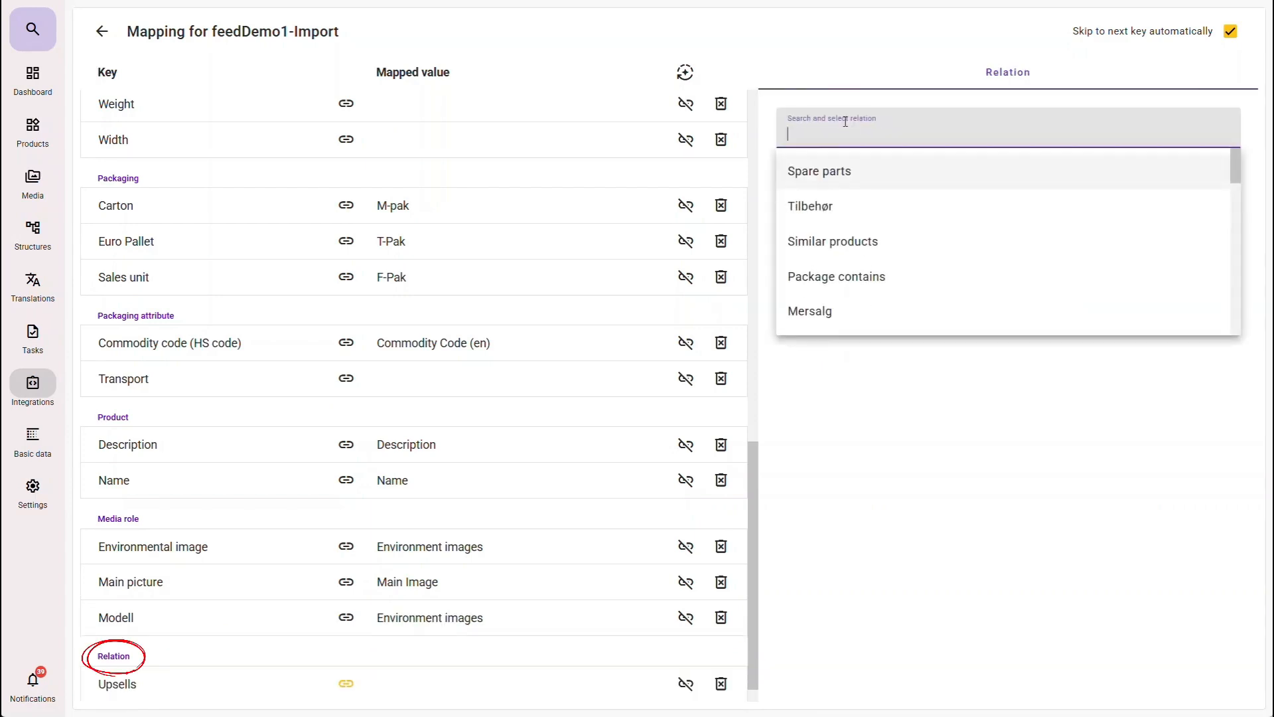
{"action": "left_click", "coordinate": [856, 242]}
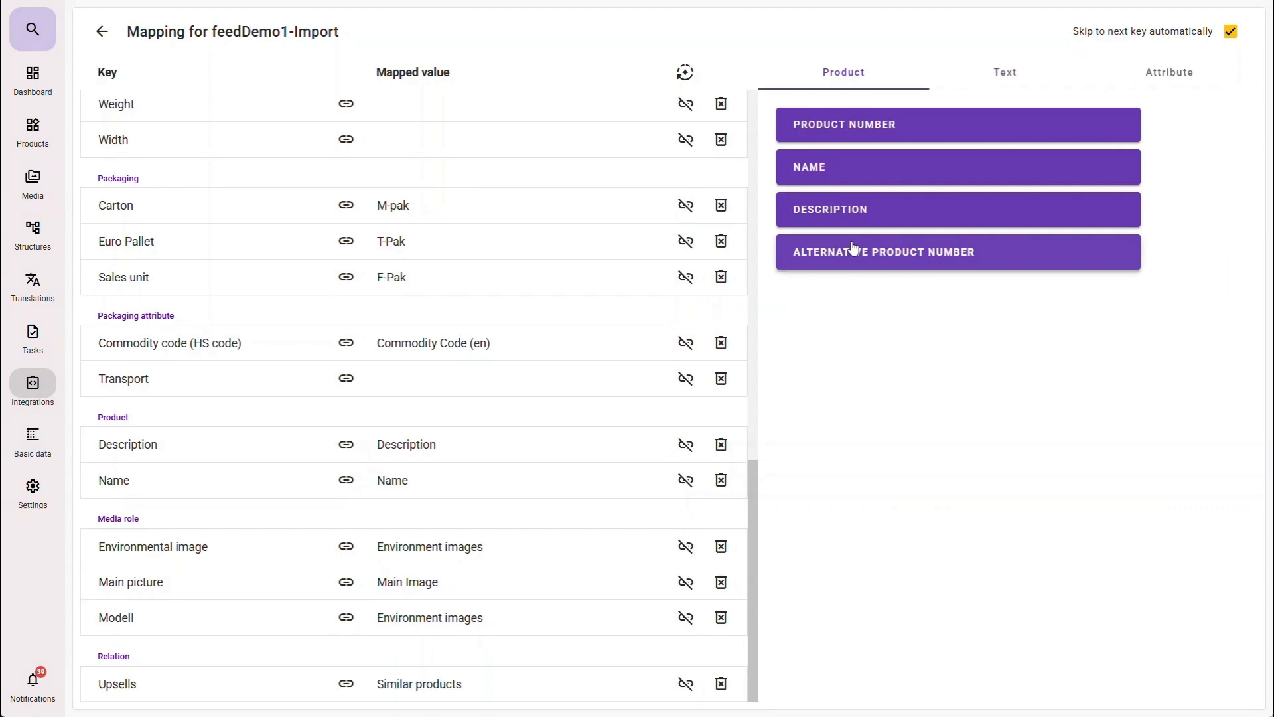
Leave the mapping and synchronize all products for the feedDemo1-Import configuration
{"action": "left_click", "coordinate": [96, 37]}
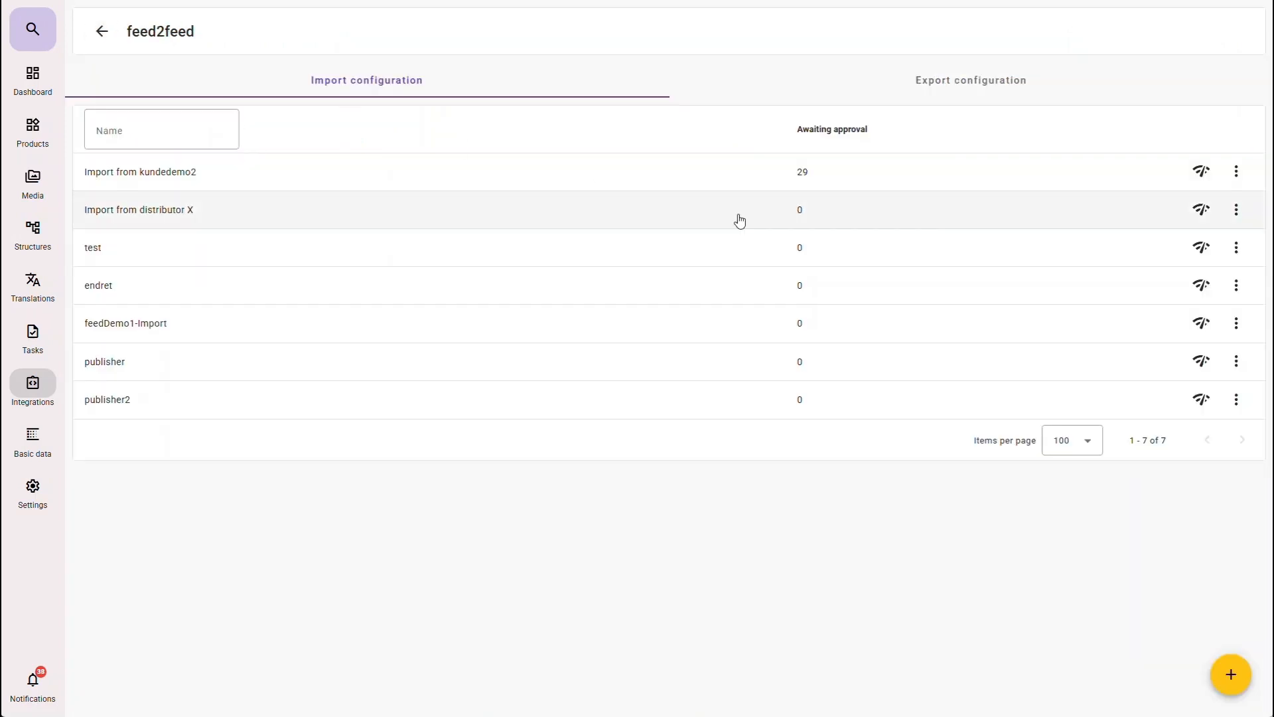
{"action": "left_click", "coordinate": [1236, 327]}
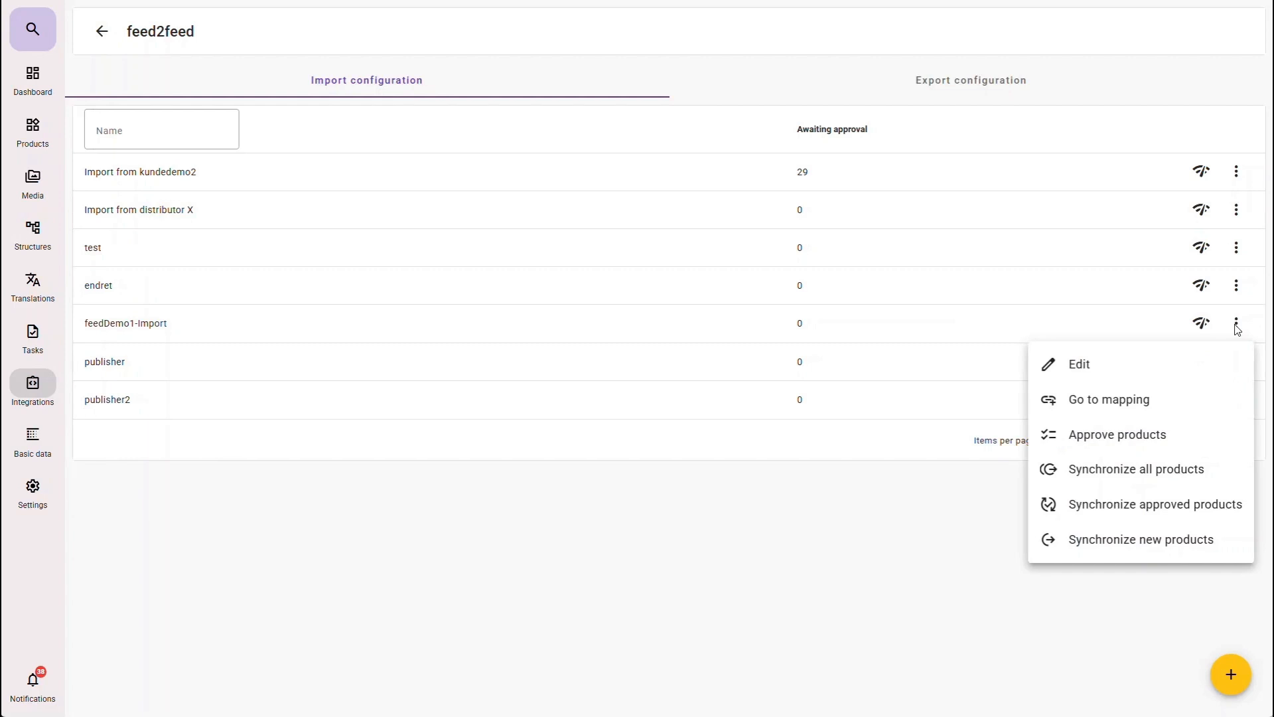
{"action": "left_click", "coordinate": [1166, 471]}
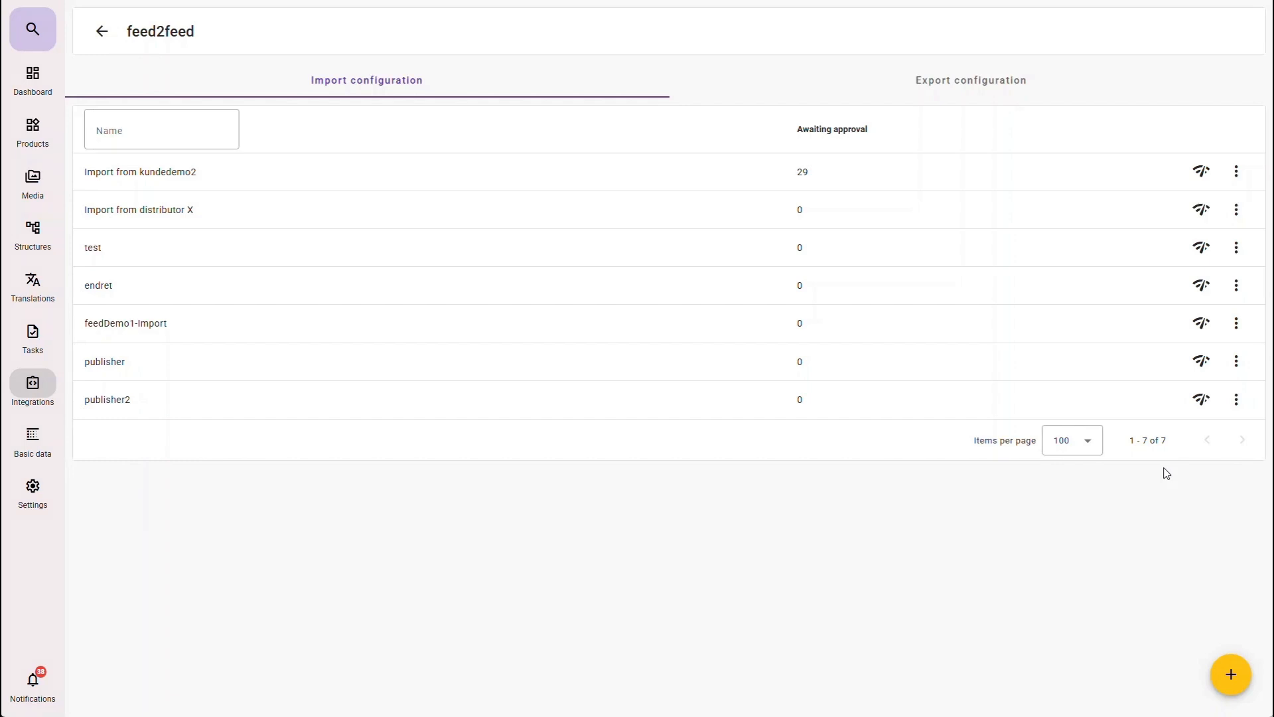
Open the details of the manual feedDemo1-Import job run to examine its synchronization steps
{"action": "left_click", "coordinate": [29, 390]}
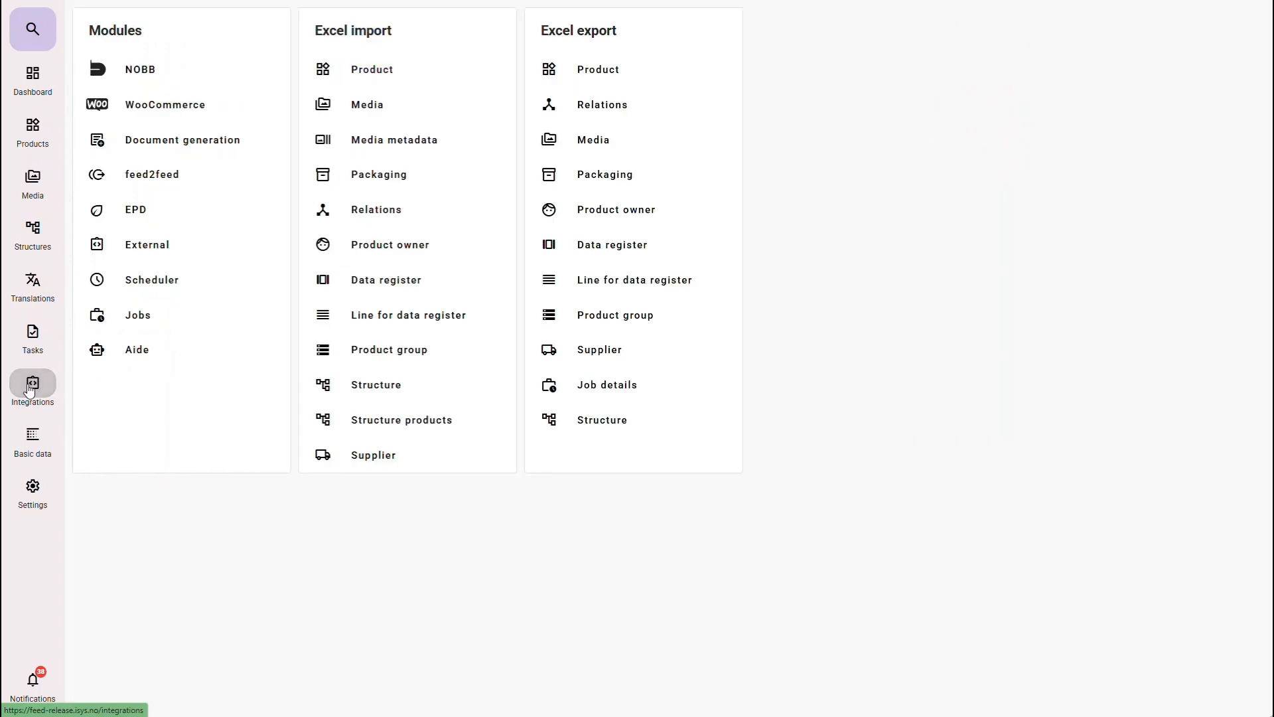
{"action": "left_click", "coordinate": [149, 325]}
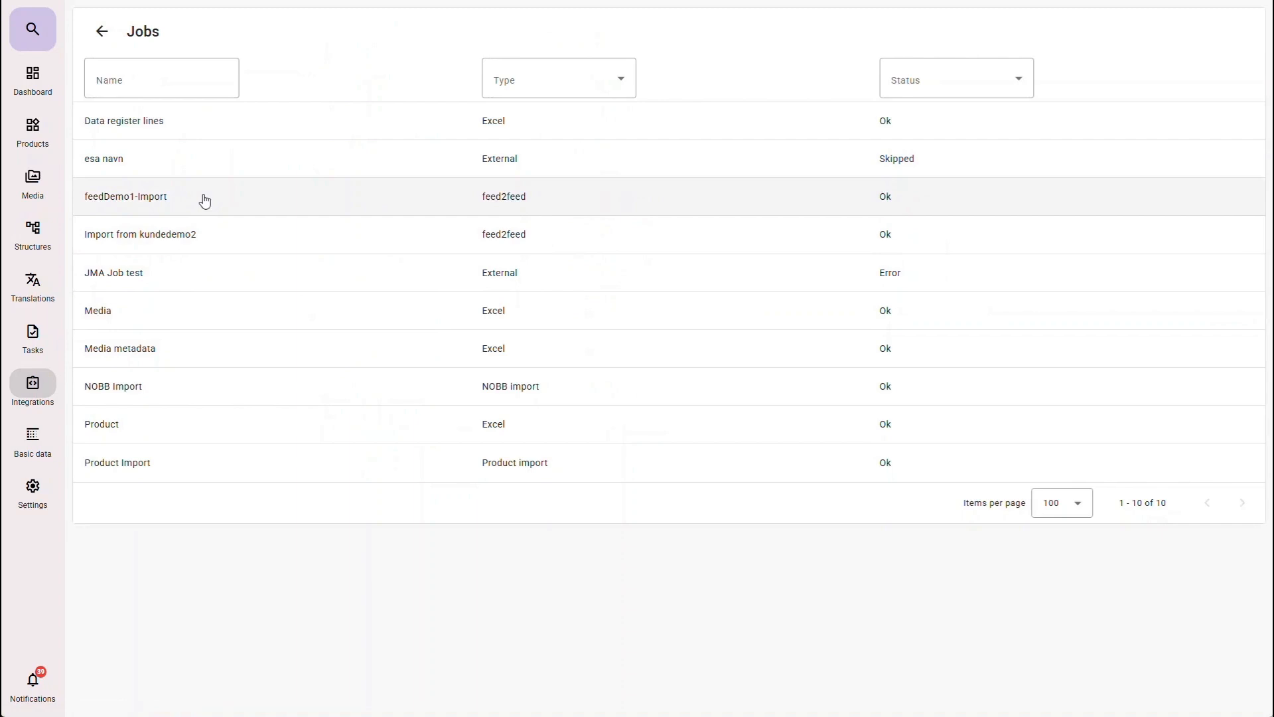
{"action": "left_click", "coordinate": [205, 200]}
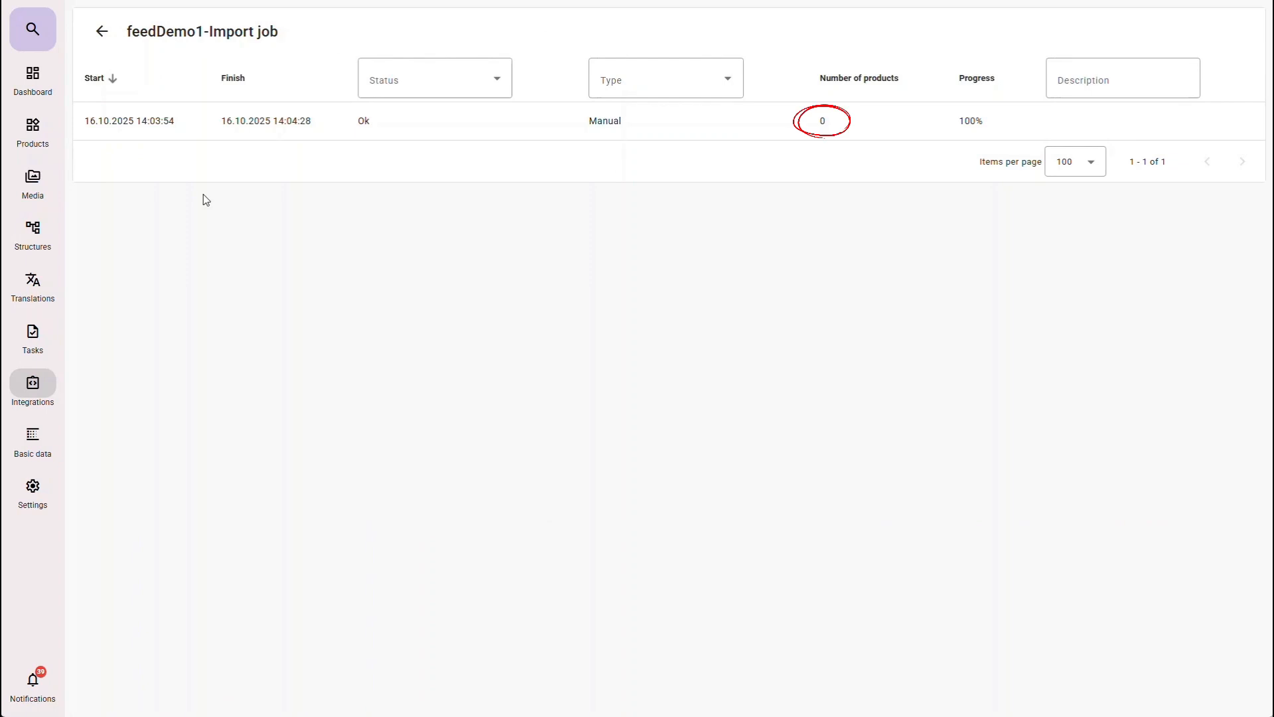
{"action": "left_click", "coordinate": [479, 137]}
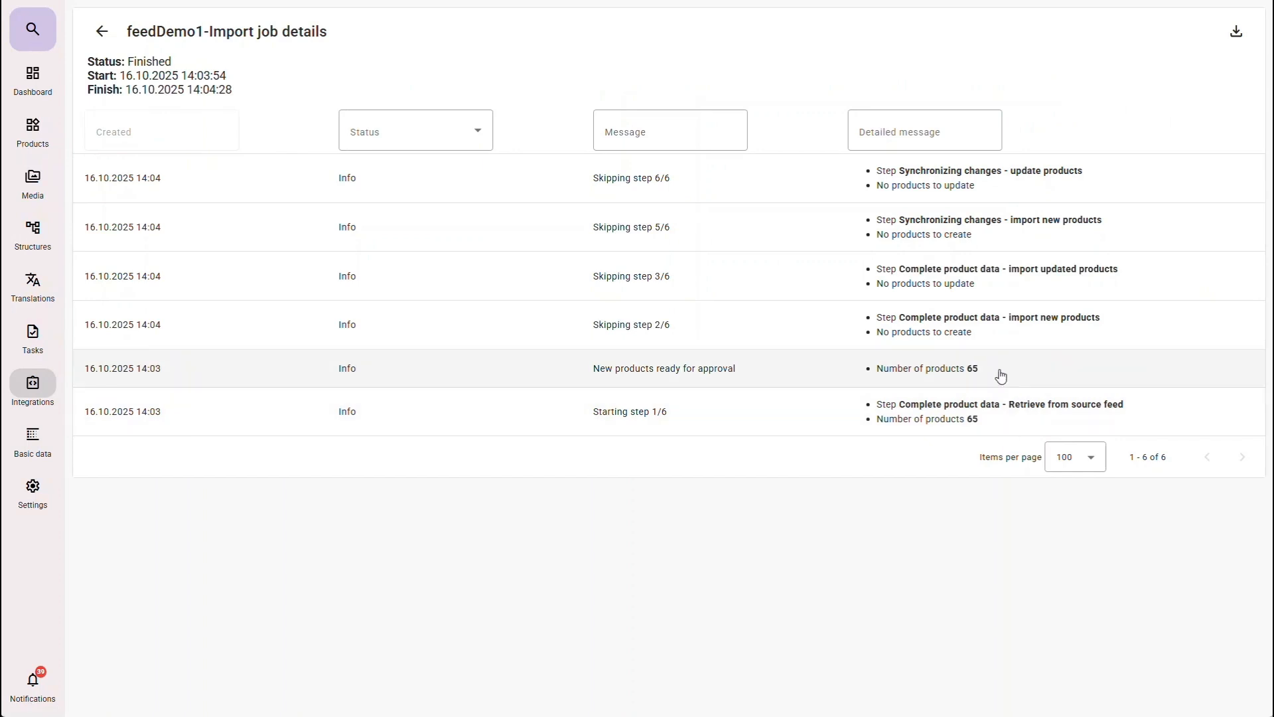
Mass approve the existing products awaiting approval in the feed2feed import configuration feedDemo1-Import
{"action": "left_click", "coordinate": [54, 384]}
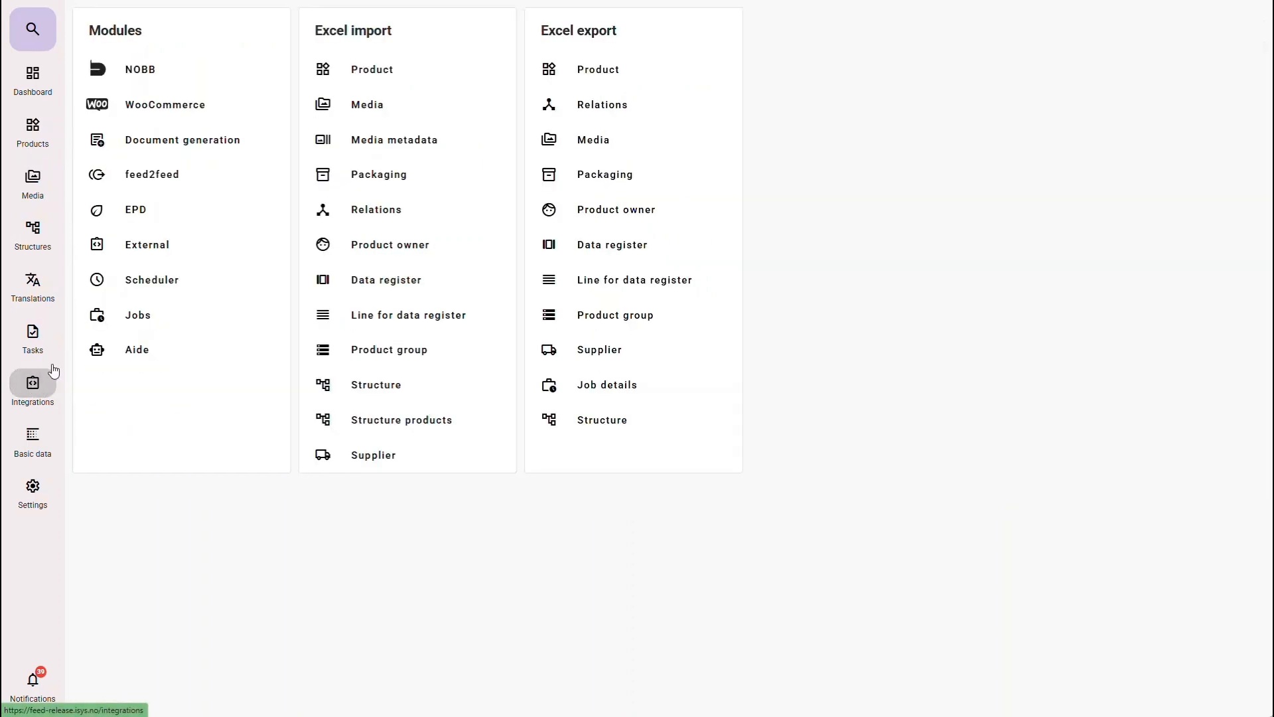
{"action": "left_click", "coordinate": [163, 187]}
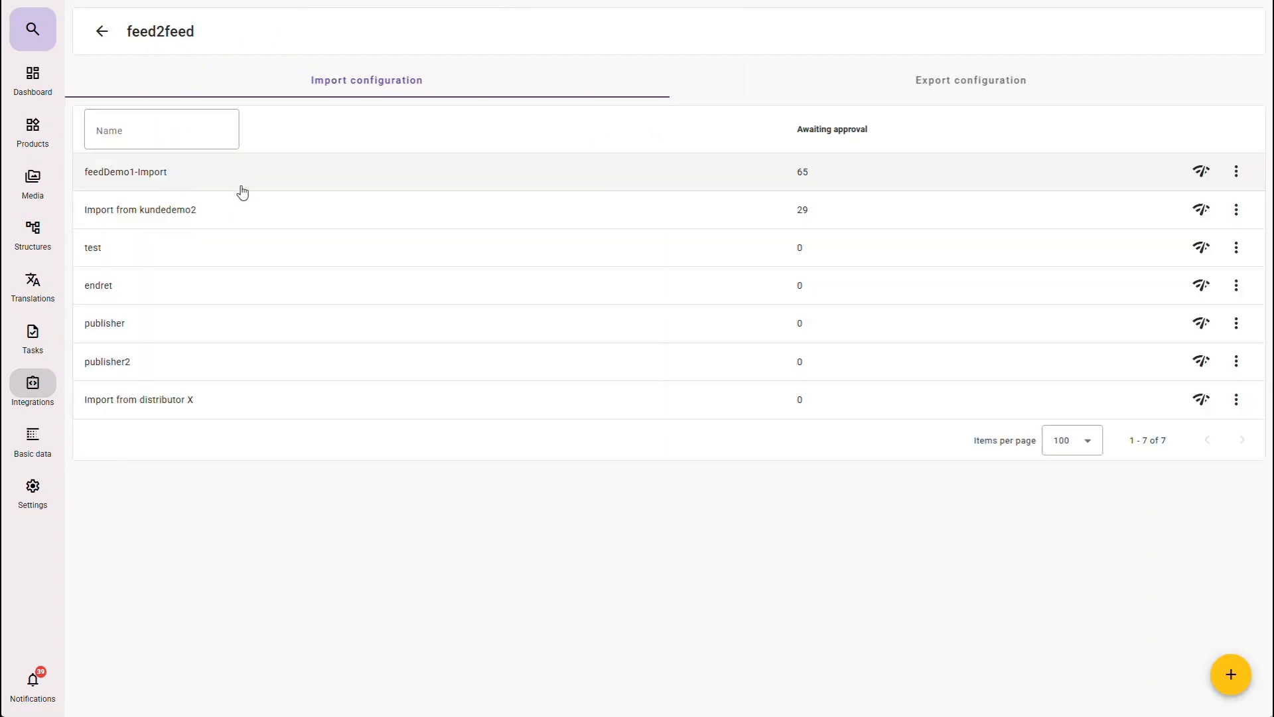
{"action": "left_click", "coordinate": [1237, 172]}
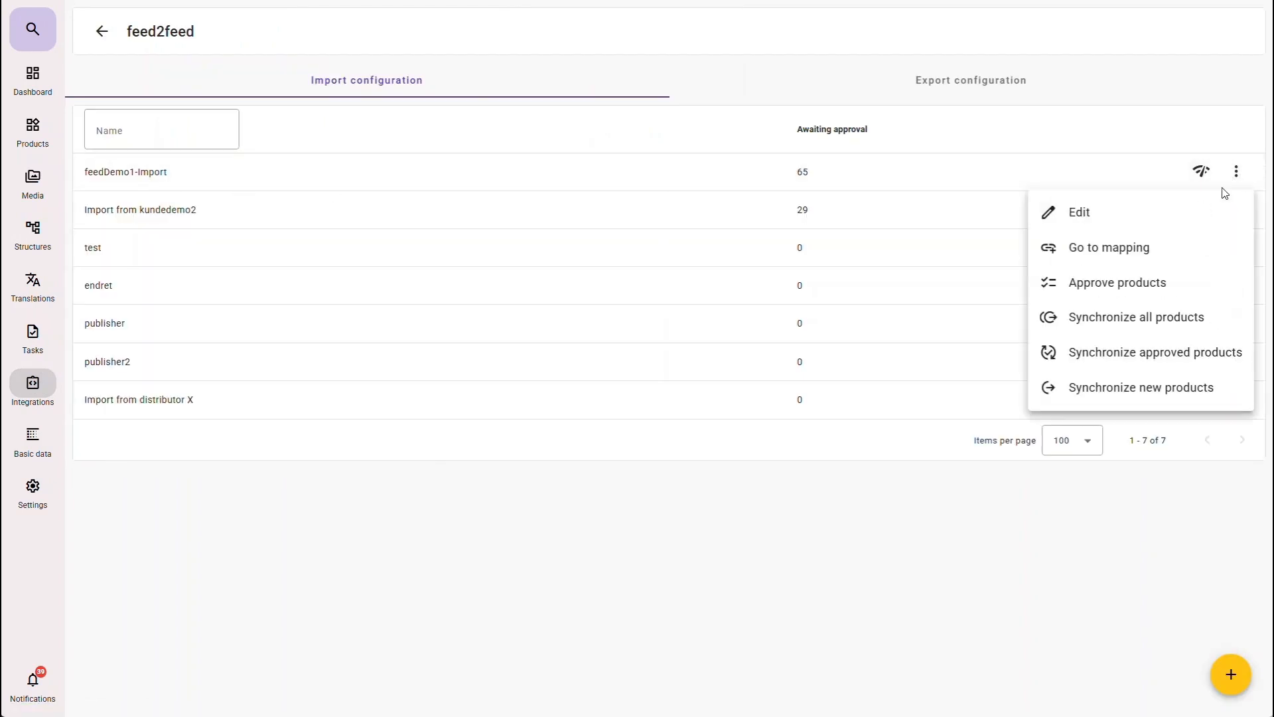
{"action": "left_click", "coordinate": [1157, 285]}
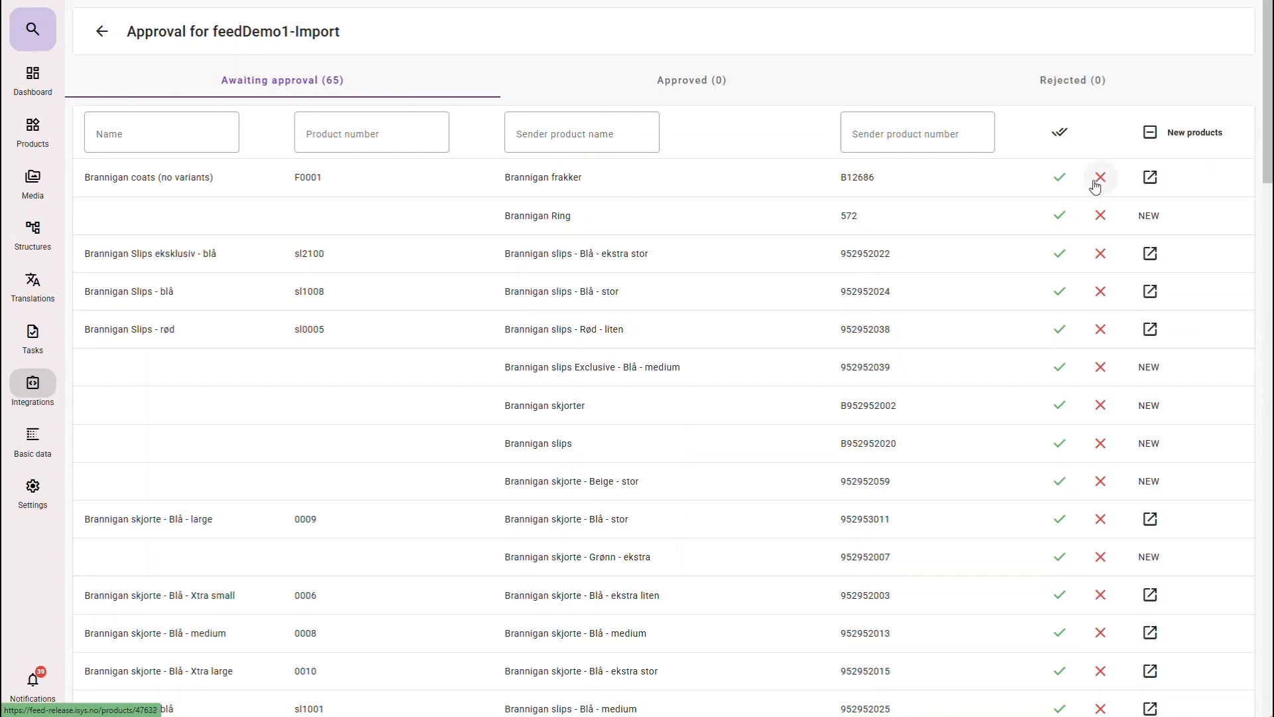
{"action": "left_click", "coordinate": [1061, 134]}
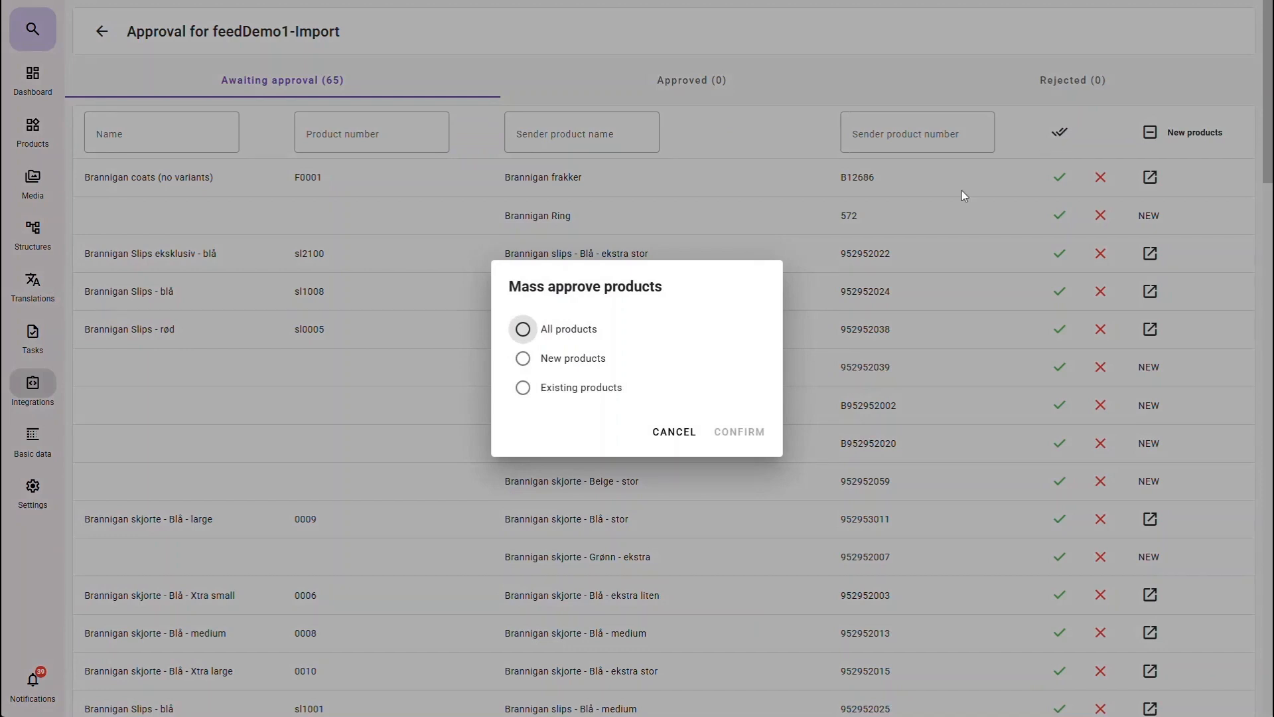
{"action": "left_click", "coordinate": [524, 388]}
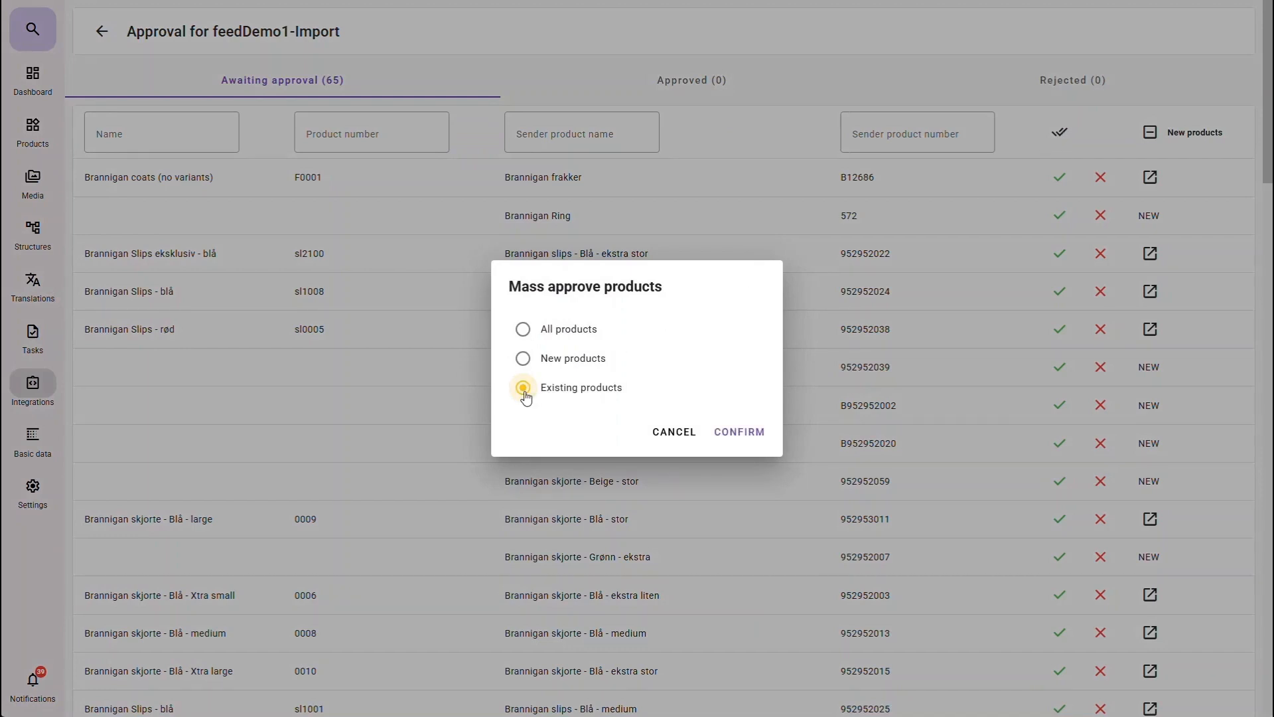
{"action": "left_click", "coordinate": [739, 432]}
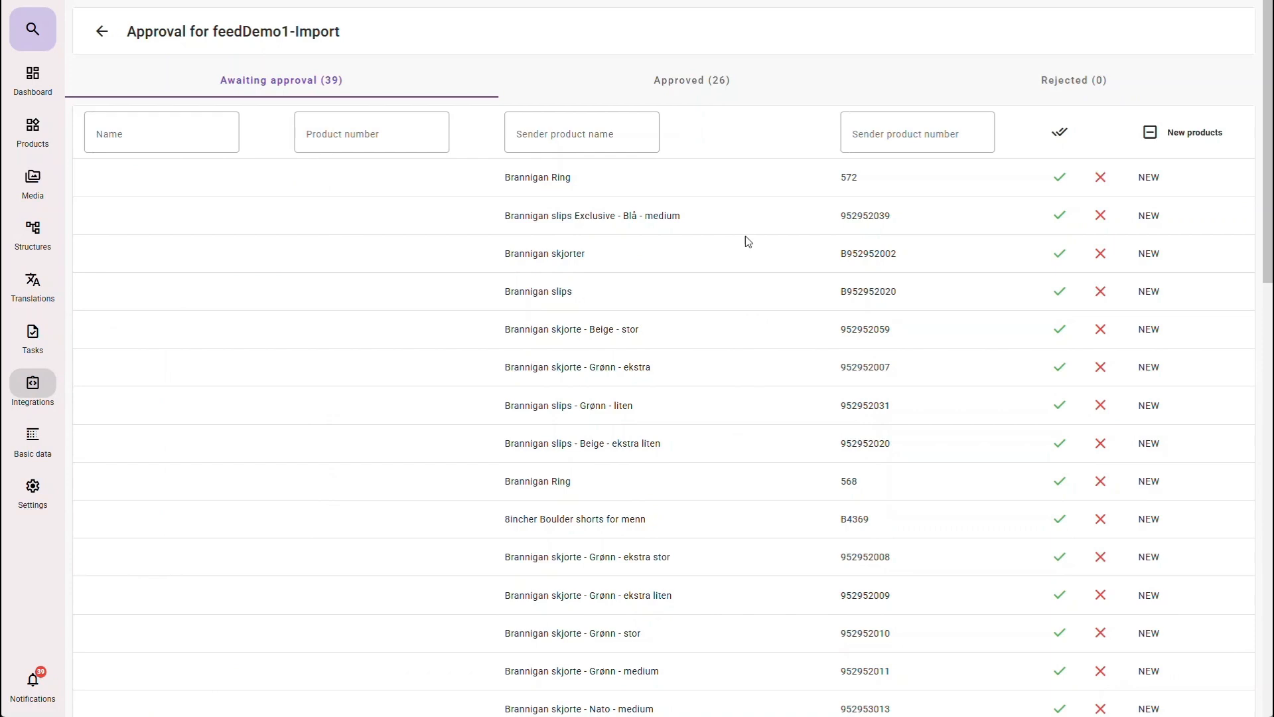
Reject the approved product Brannigan Slips - lilla (sl1007), approve it again from the rejected products, and return to the approved list
{"action": "left_click", "coordinate": [701, 84]}
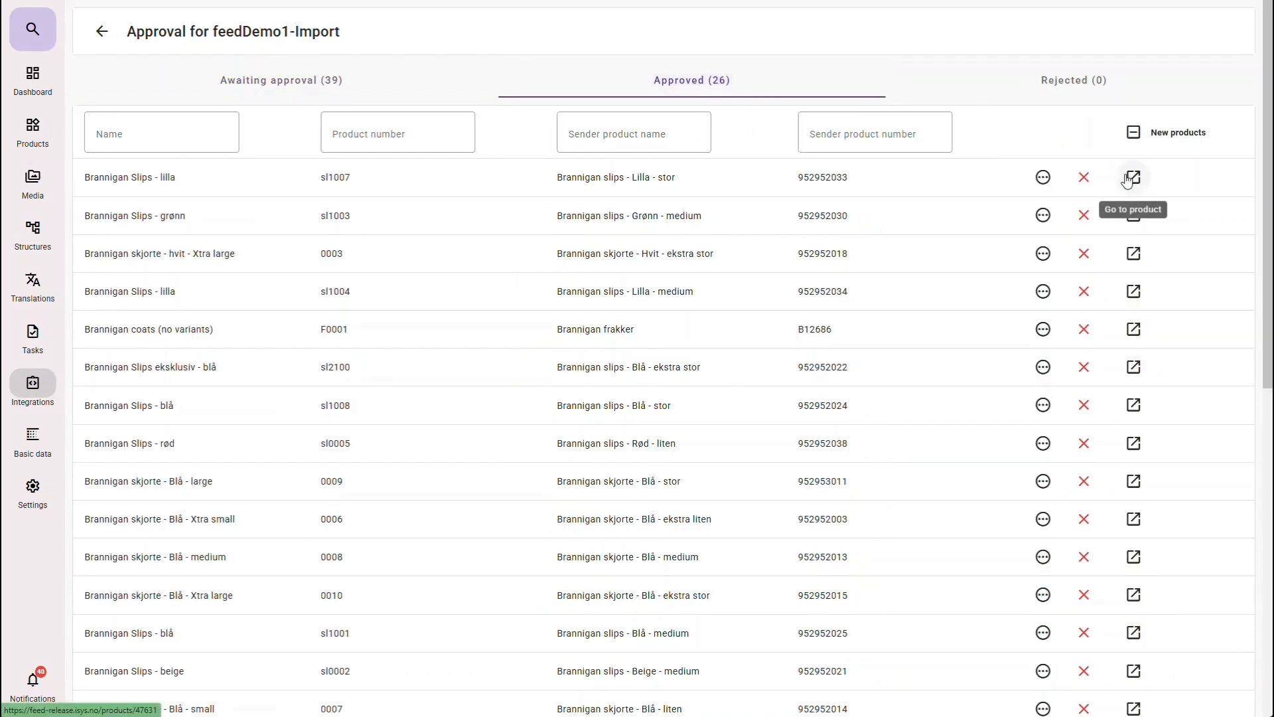
{"action": "left_click", "coordinate": [1085, 177]}
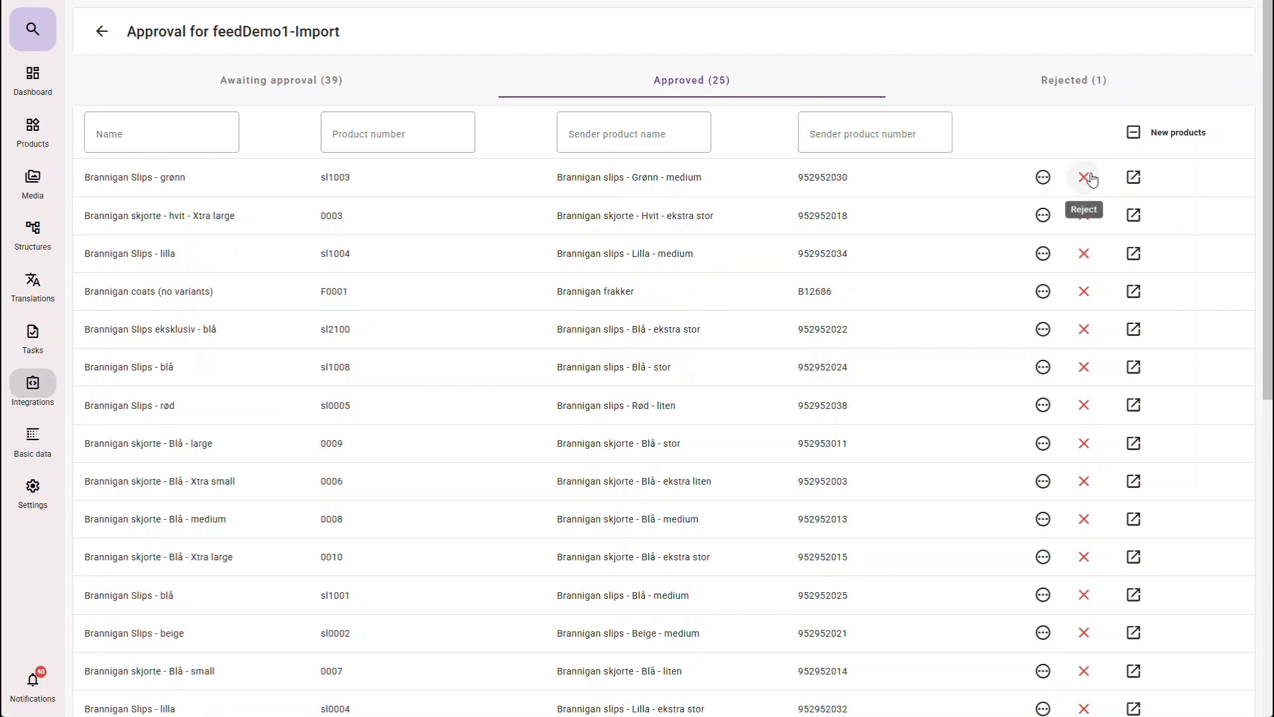
{"action": "left_click", "coordinate": [1097, 84]}
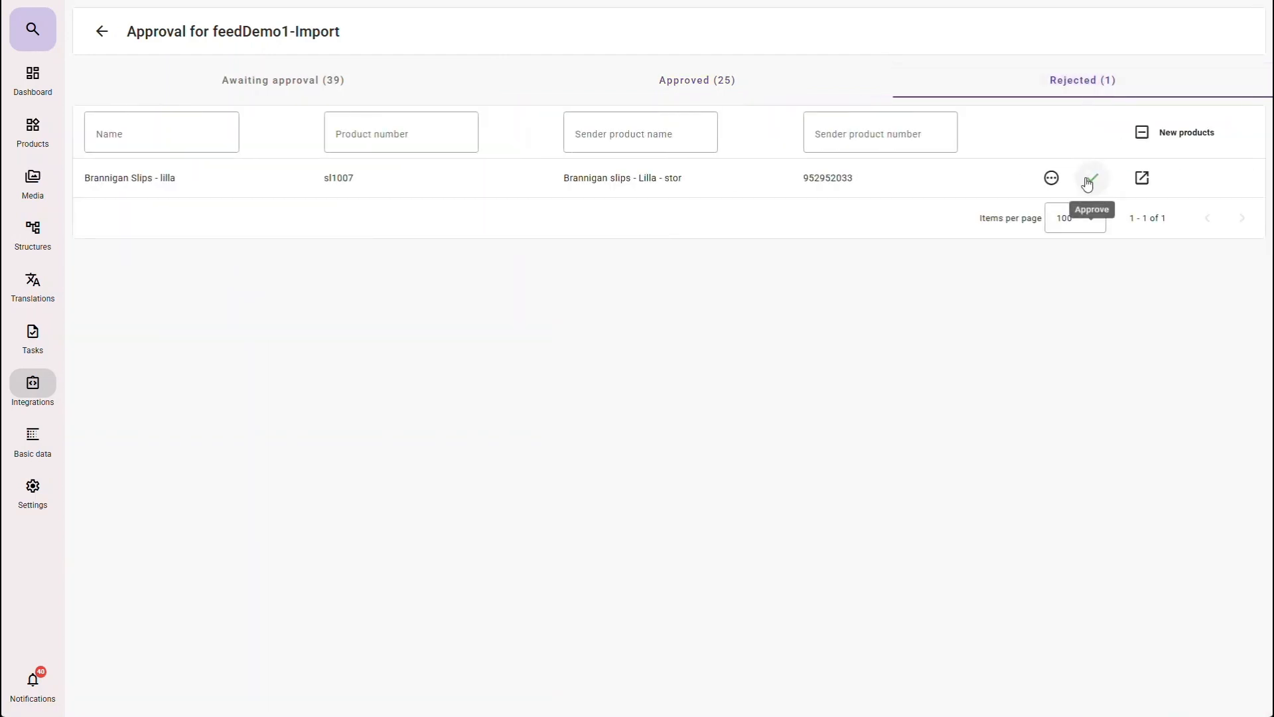
{"action": "left_click", "coordinate": [1090, 179]}
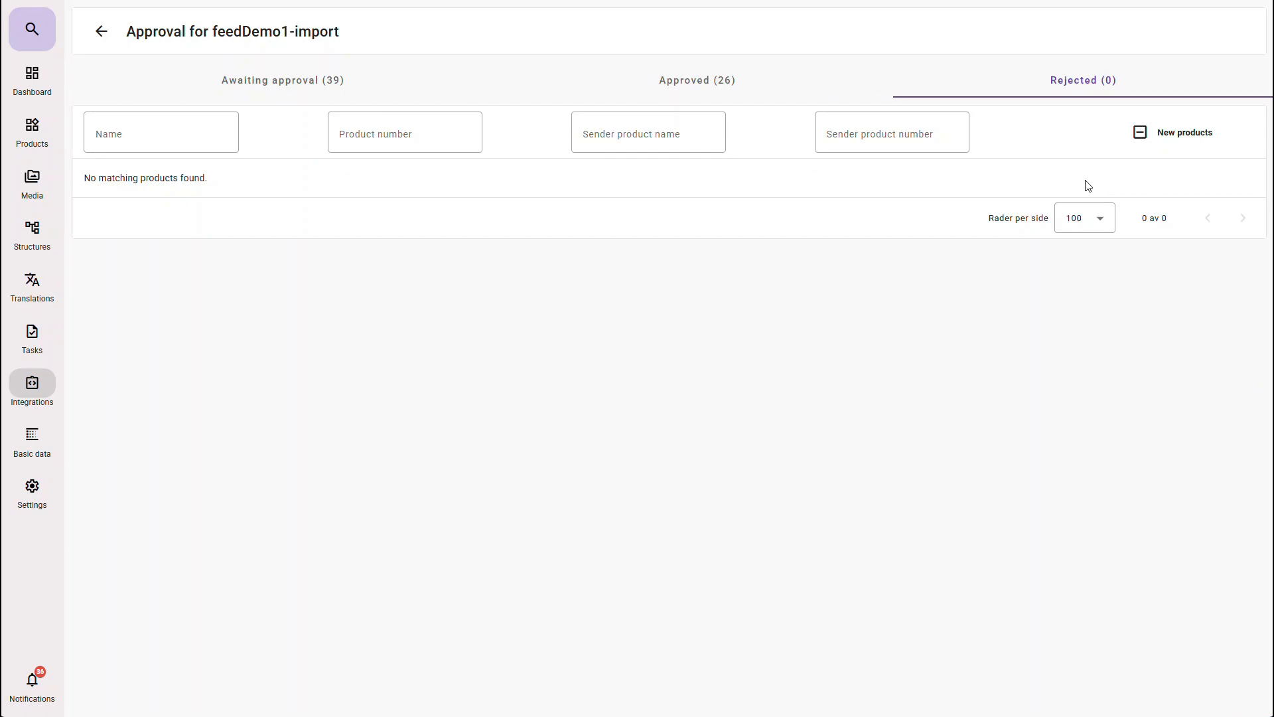
{"action": "left_click", "coordinate": [709, 78]}
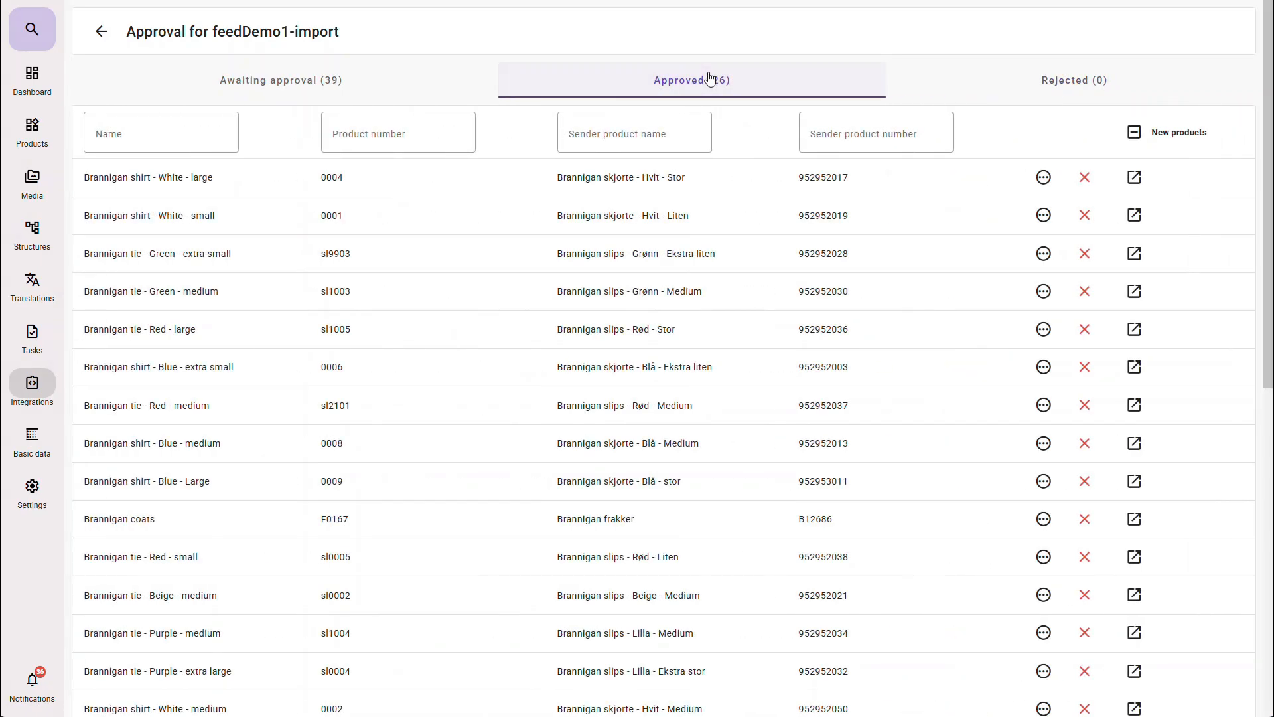
Create a new active dashboard named feed2feed without using the default dashboard as template
{"action": "left_click", "coordinate": [41, 500]}
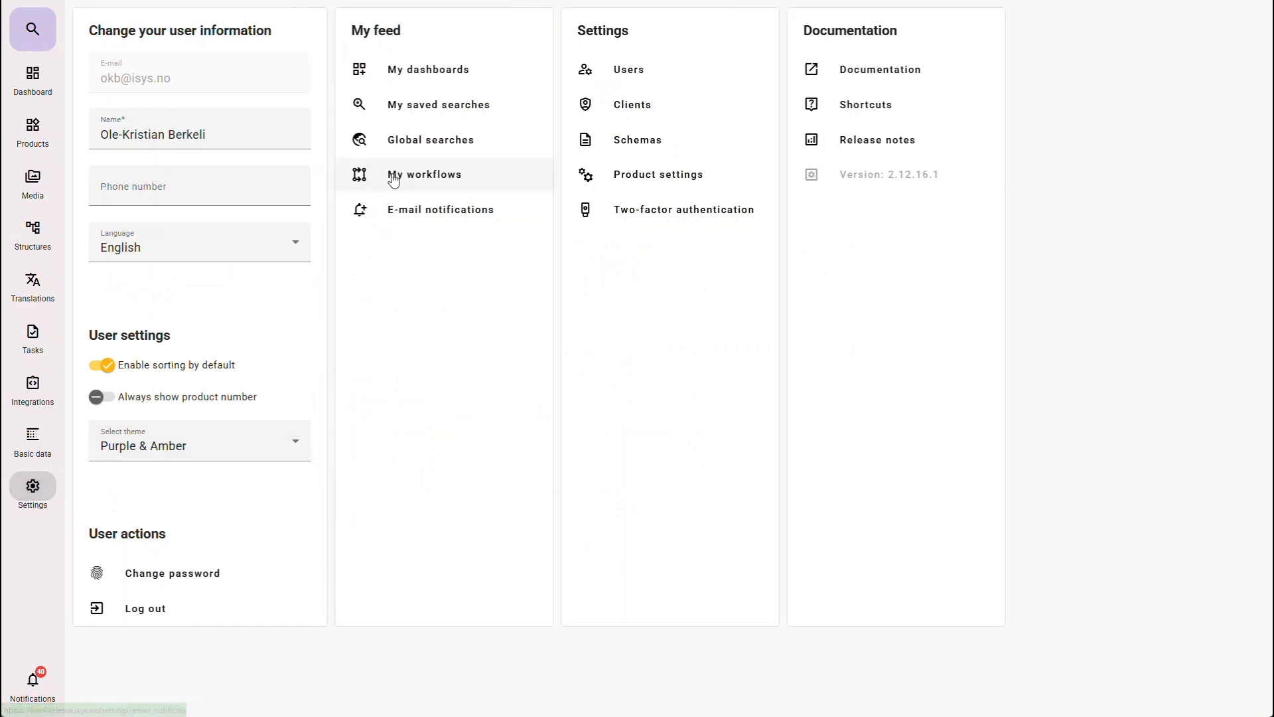
{"action": "left_click", "coordinate": [425, 80]}
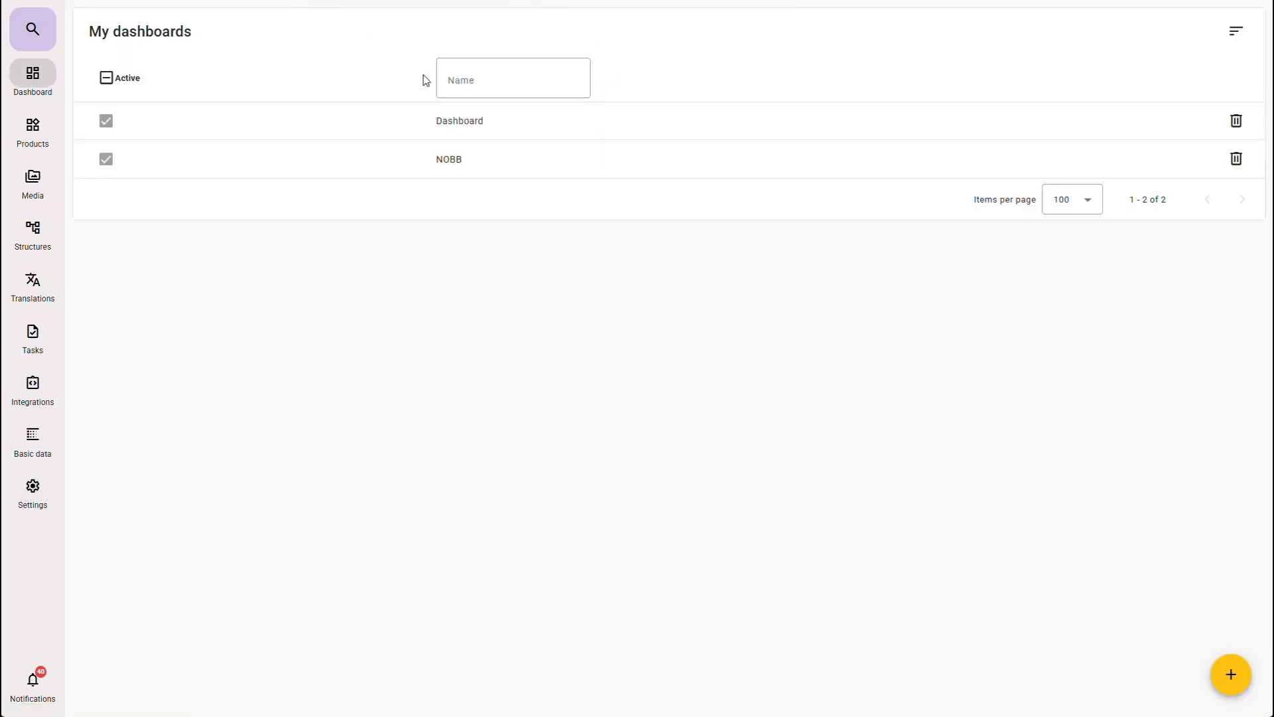
{"action": "left_click", "coordinate": [1219, 676]}
{"action": "type", "text": "feed2feed"}
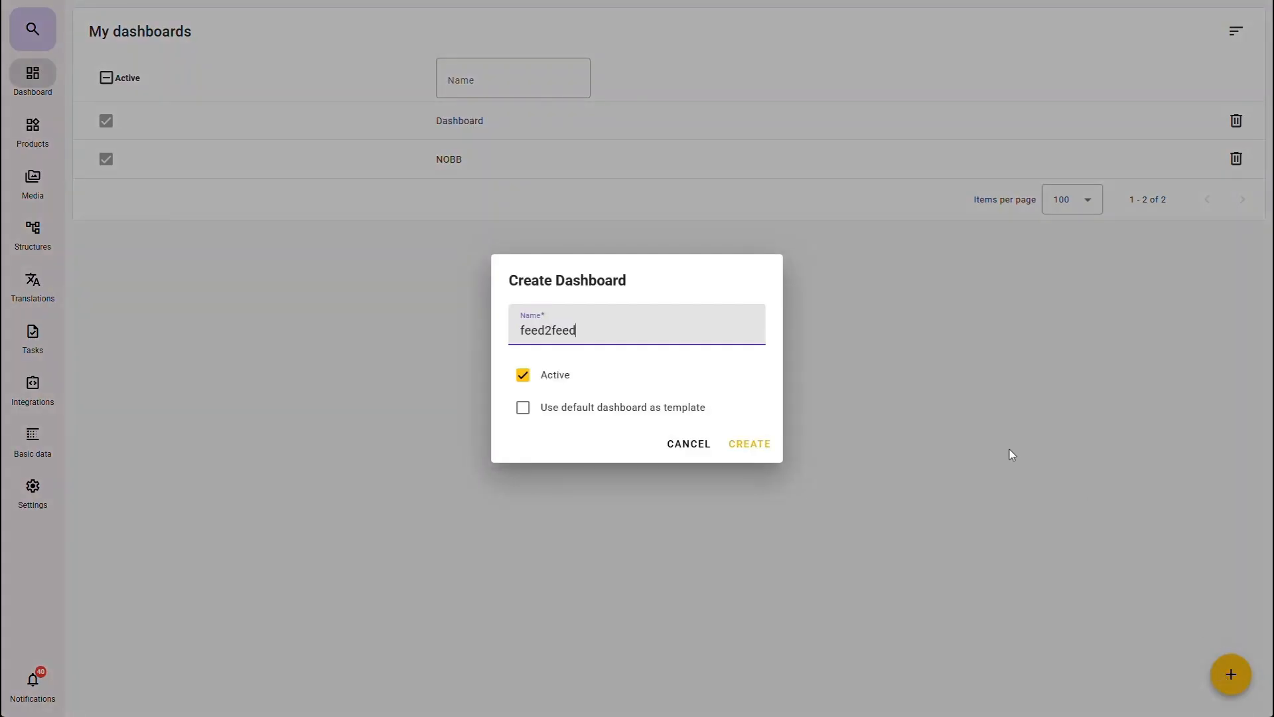
{"action": "left_click", "coordinate": [752, 445]}
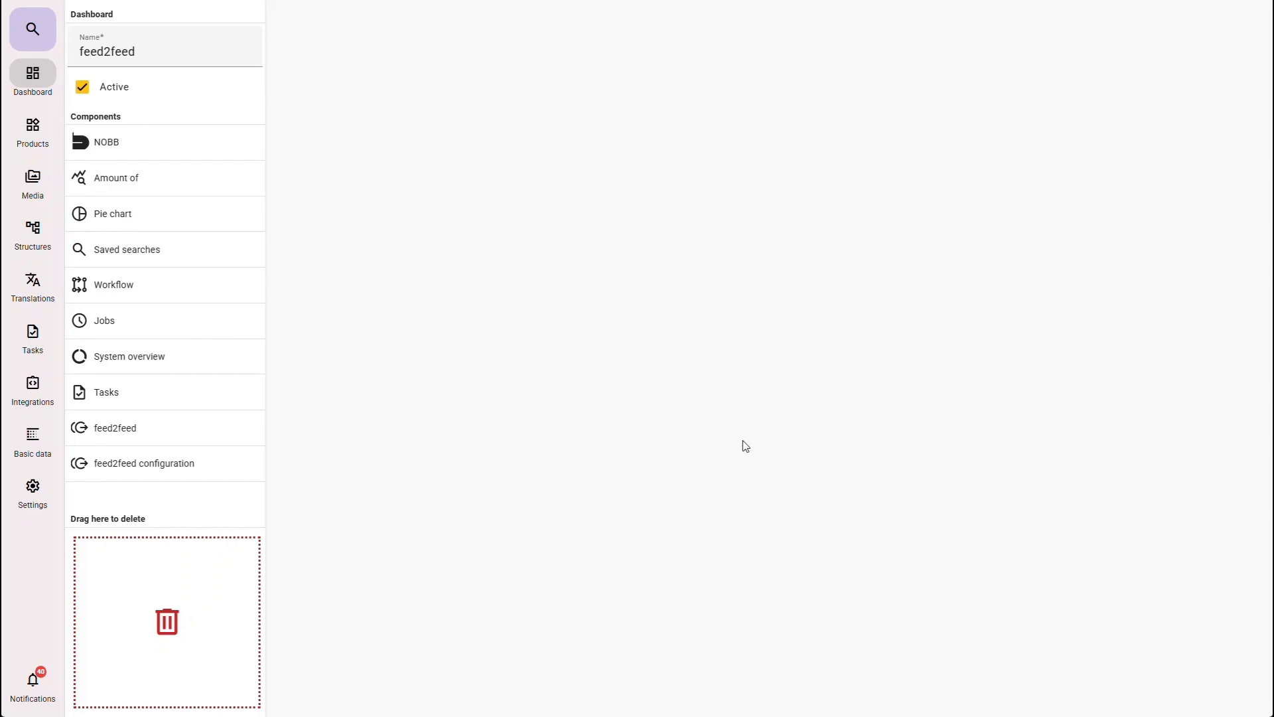
Add a feed2feed configuration component for feedDemo1-Import to the dashboard and enlarge it until all three charts and their labels fit
{"action": "left_click", "coordinate": [191, 463]}
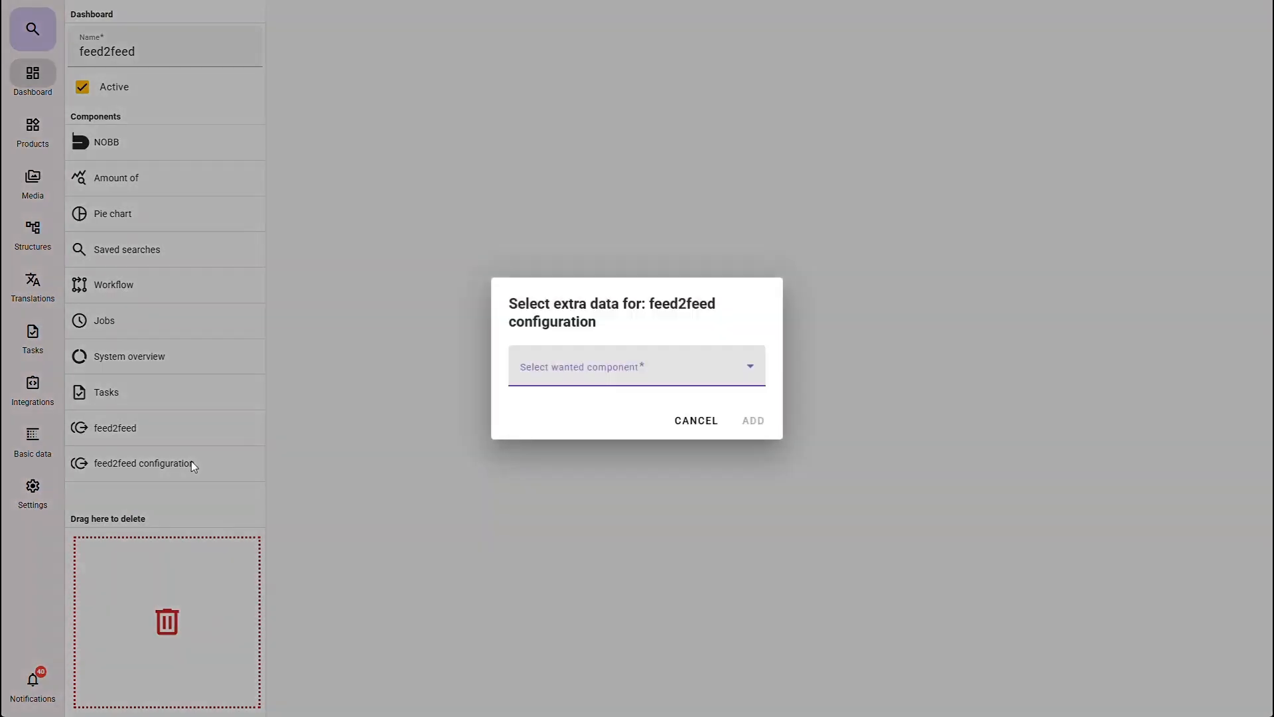
{"action": "left_click", "coordinate": [568, 364]}
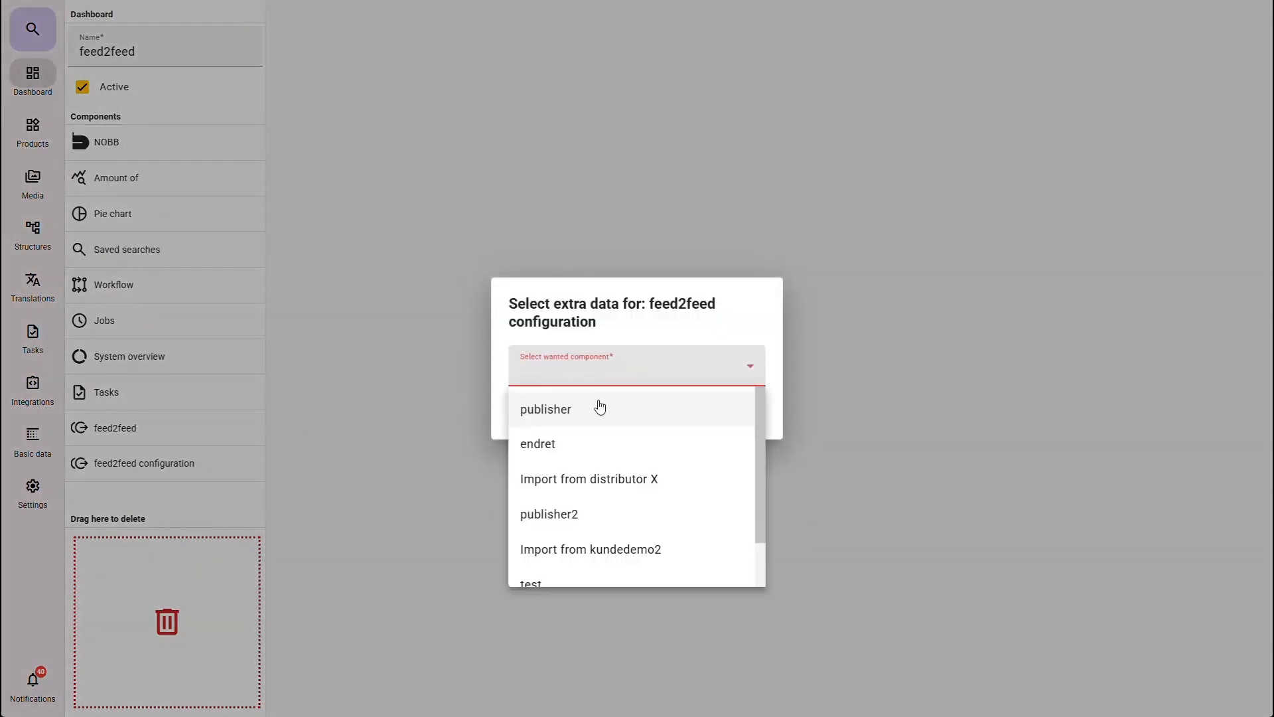
{"action": "scroll", "coordinate": [655, 491], "scroll_direction": "down", "scroll_amount": 2}
{"action": "left_click", "coordinate": [611, 559]}
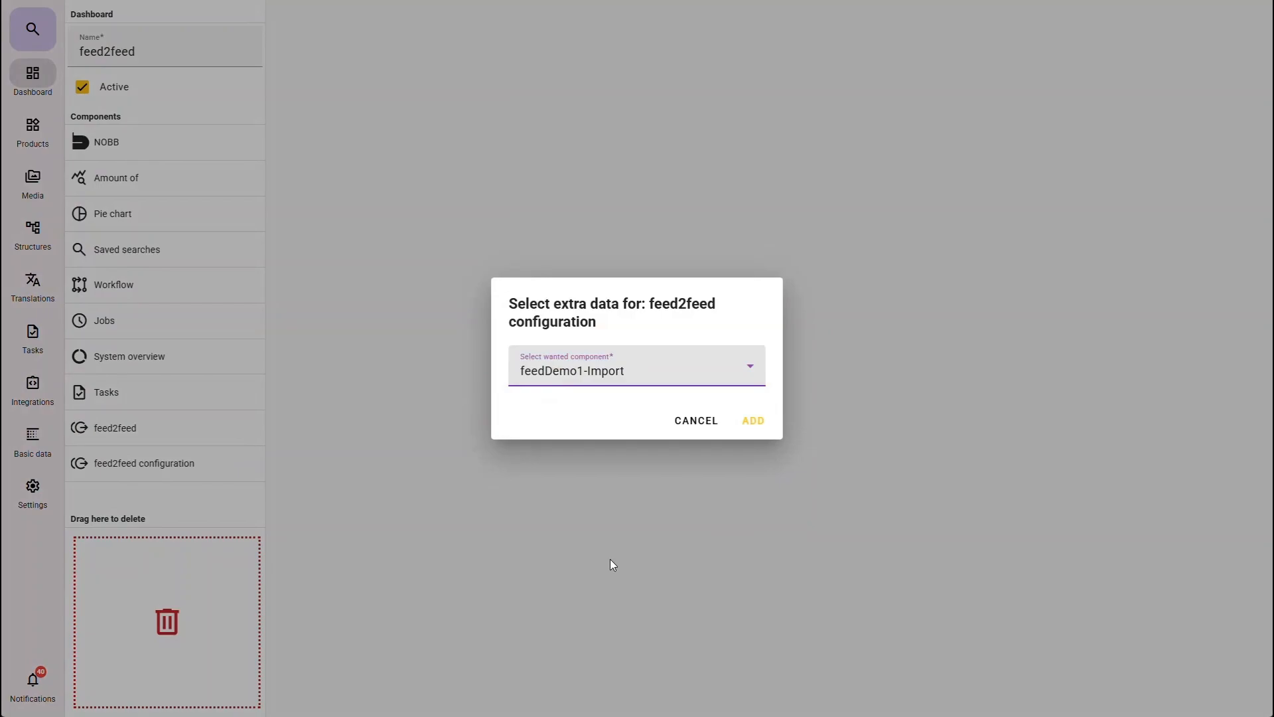
{"action": "left_click", "coordinate": [755, 425]}
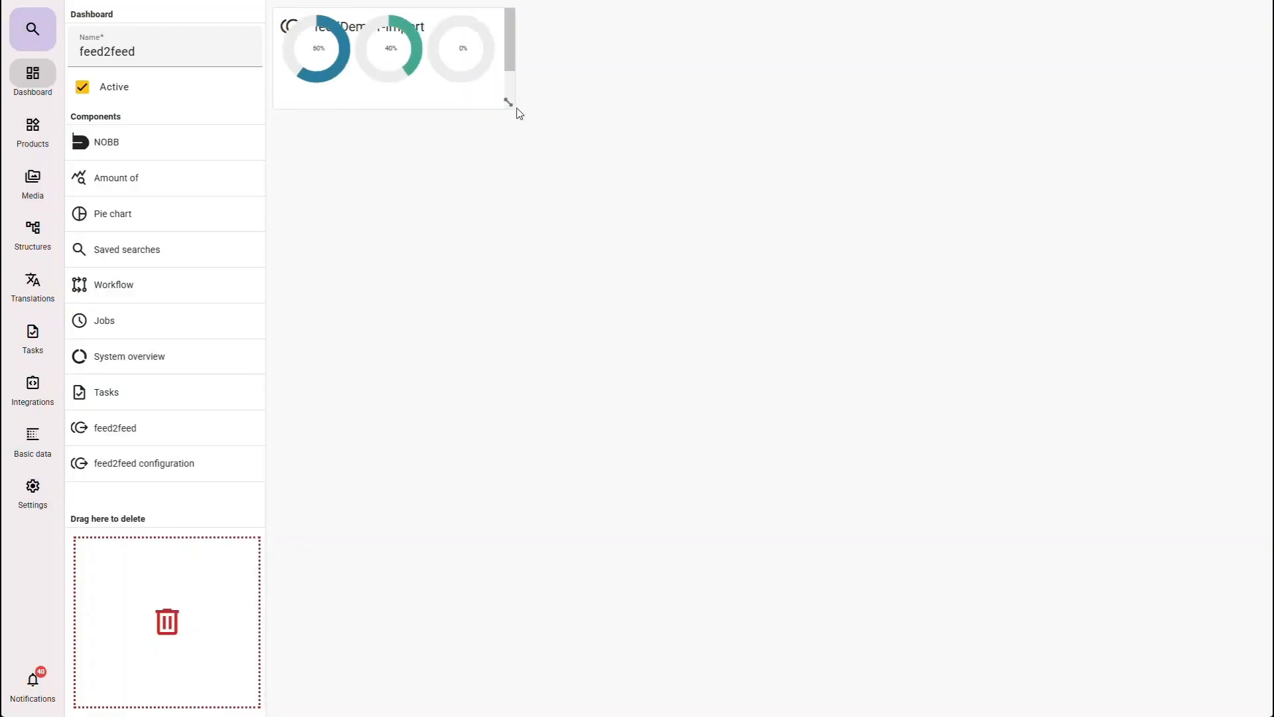
{"action": "left_click_drag", "start_coordinate": [513, 106], "coordinate": [575, 225]}
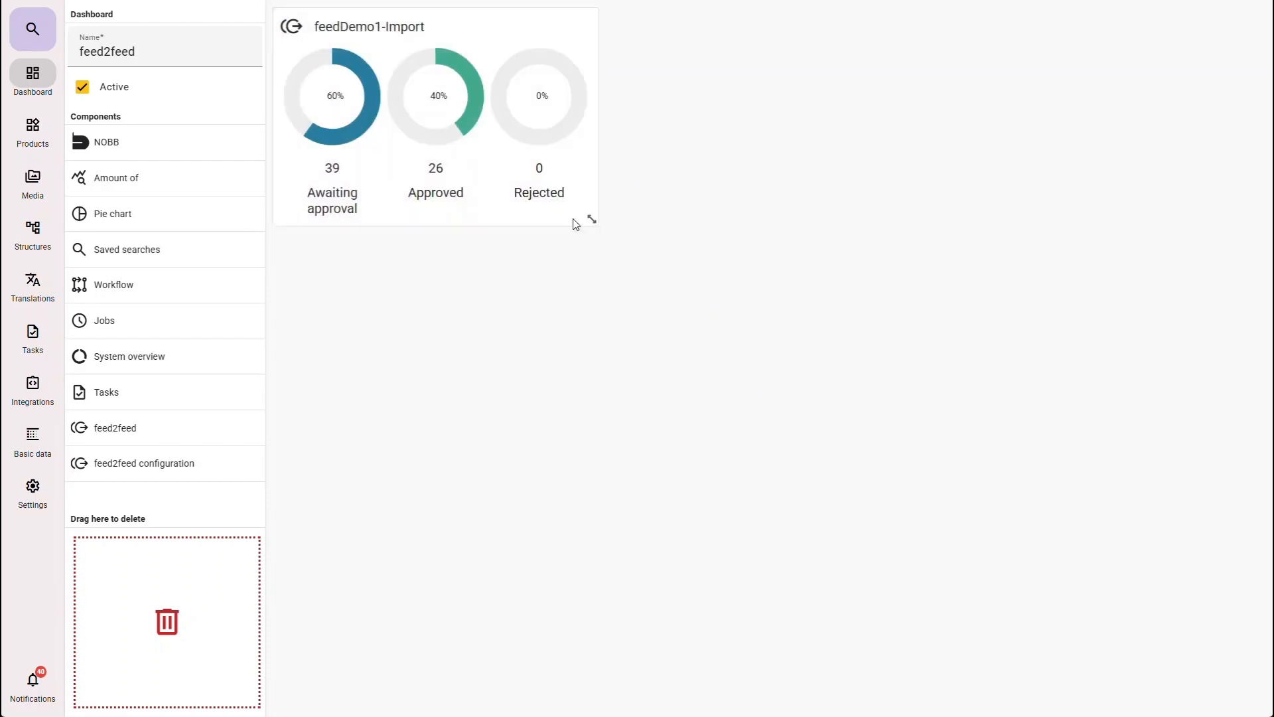
Add a feed2feed component with the maximum quantity, place it below the feedDemo1-Import component and enlarge it to fit all configurations
{"action": "left_click", "coordinate": [178, 428]}
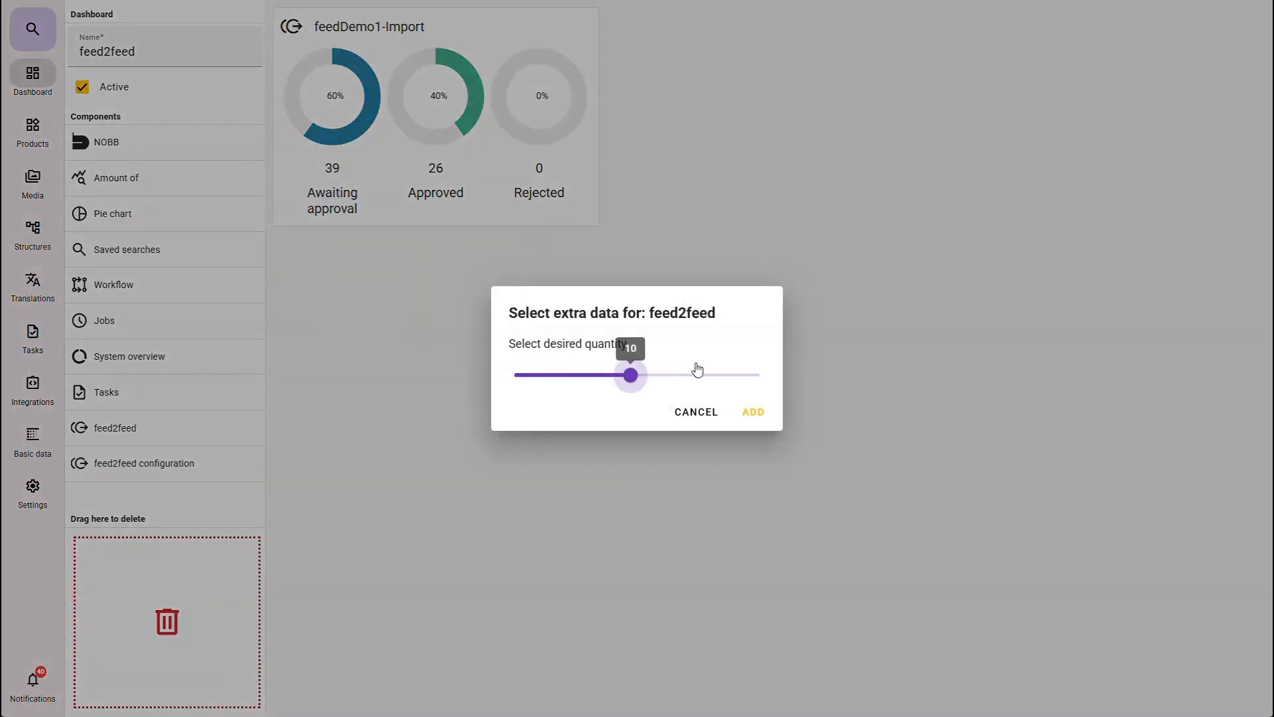
{"action": "left_click_drag", "start_coordinate": [631, 374], "coordinate": [756, 378]}
{"action": "left_click", "coordinate": [754, 409]}
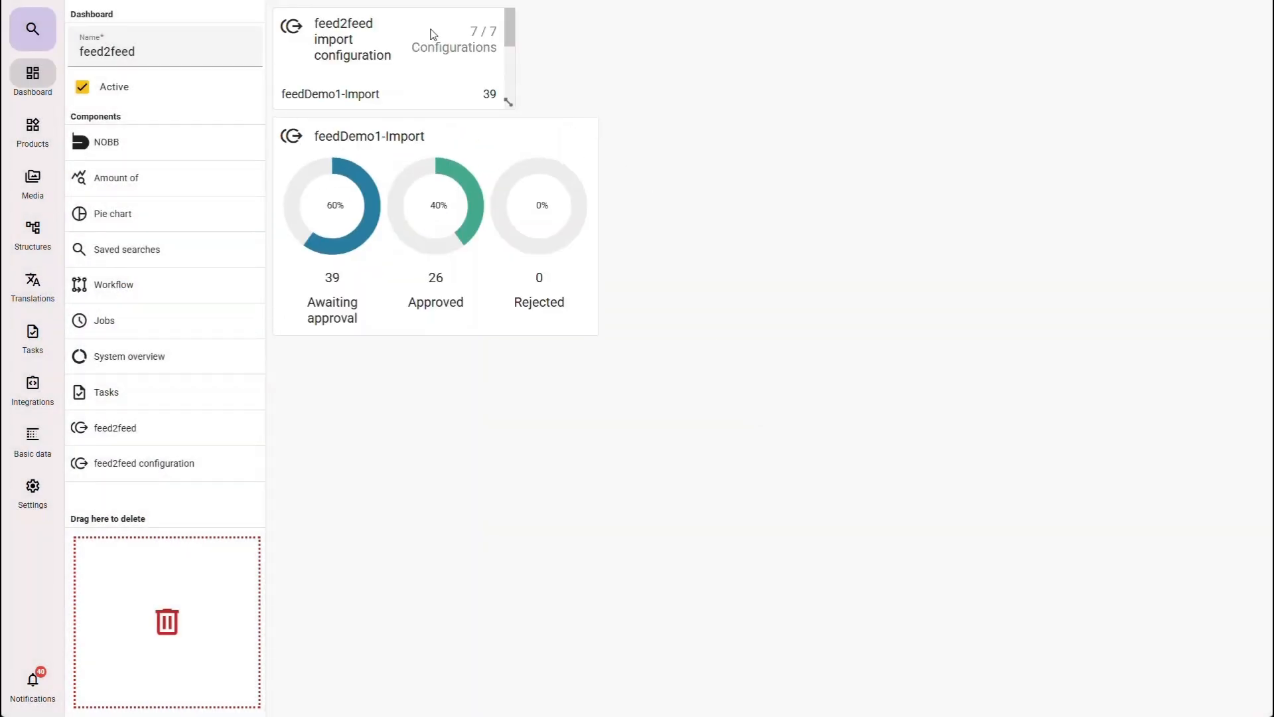
{"action": "left_click_drag", "start_coordinate": [391, 42], "coordinate": [597, 485]}
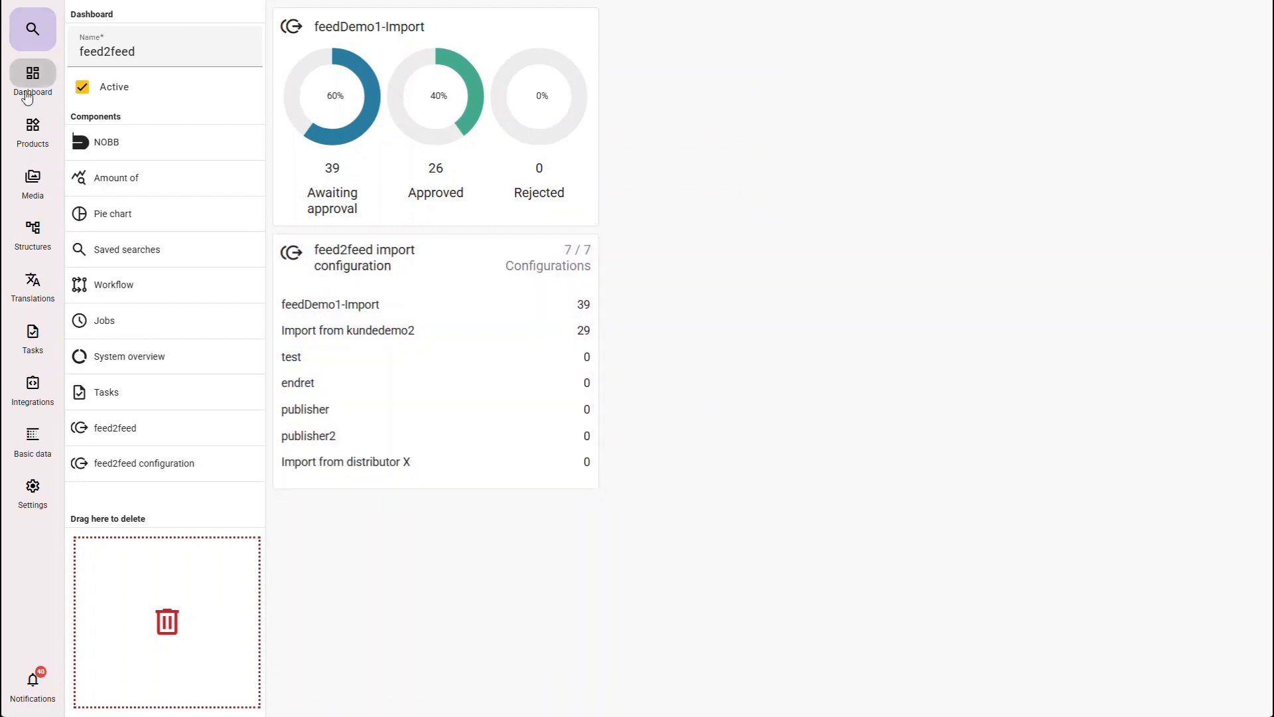
View the feed2feed dashboard and use its components to look up the approved and awaiting-approval products of feedDemo1-Import
{"action": "left_click", "coordinate": [33, 83]}
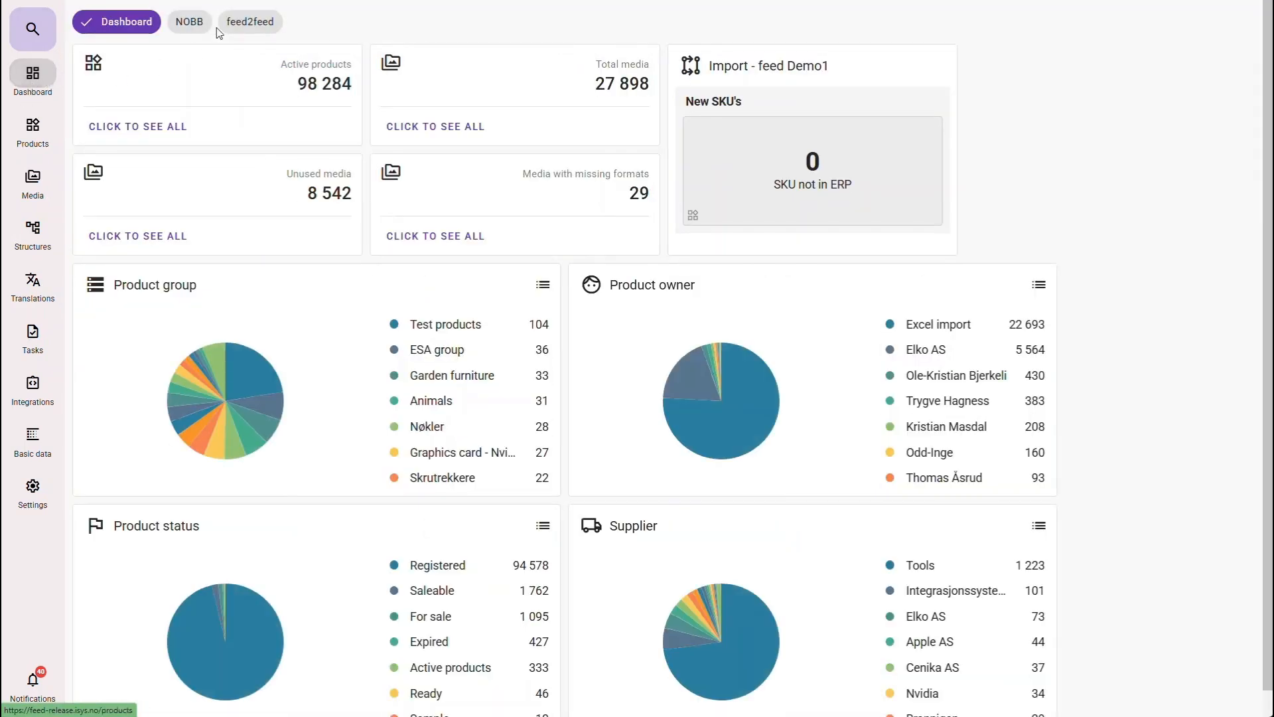
{"action": "left_click", "coordinate": [238, 24]}
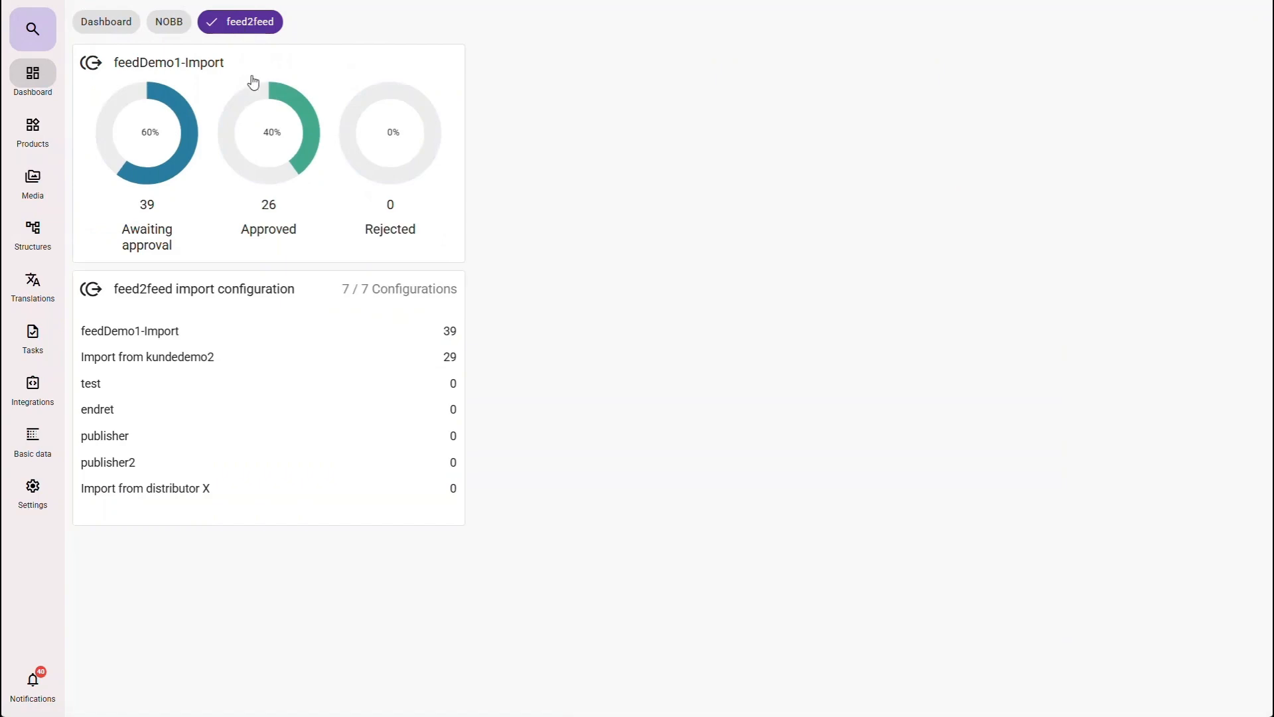
{"action": "left_click", "coordinate": [262, 134]}
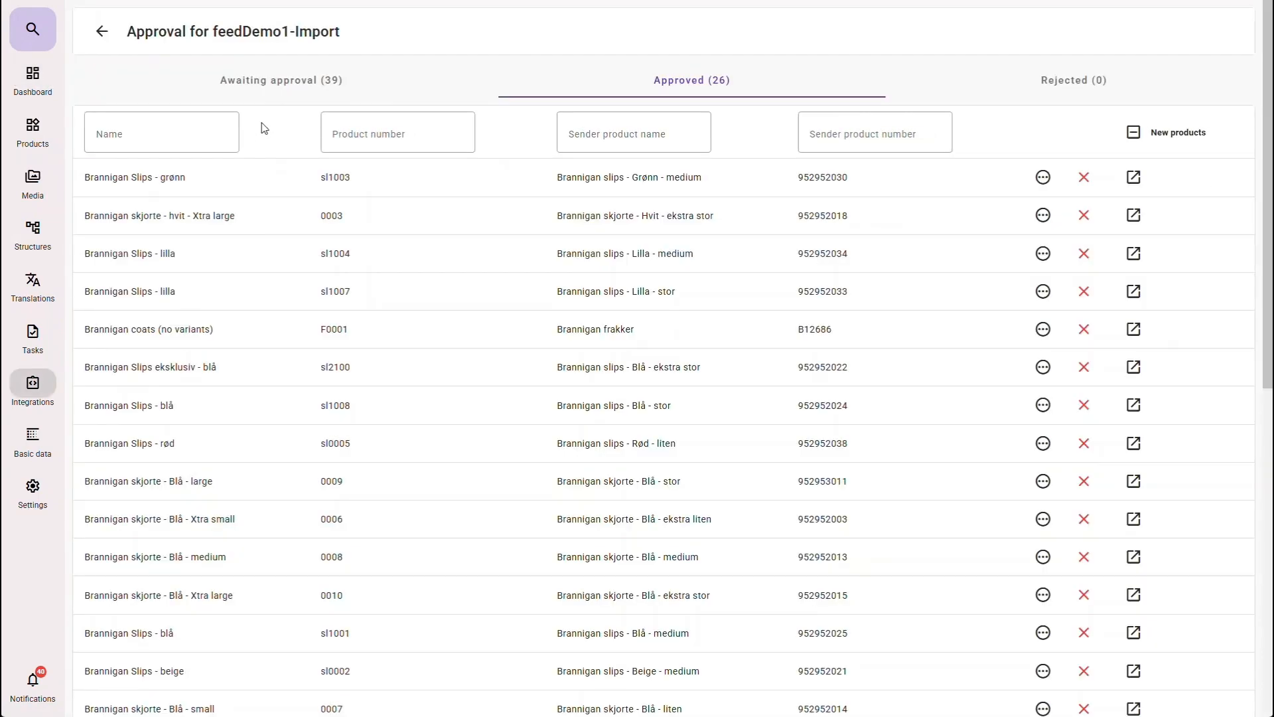
{"action": "left_click", "coordinate": [35, 79]}
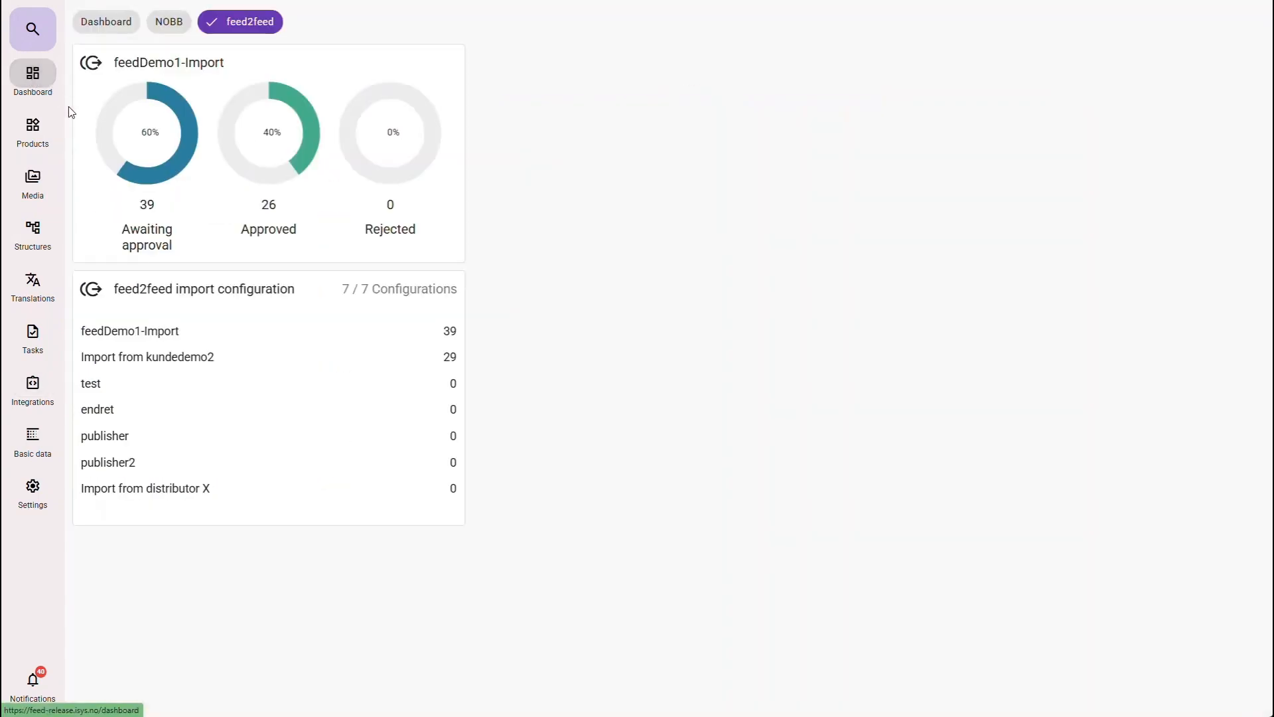
{"action": "left_click", "coordinate": [174, 330]}
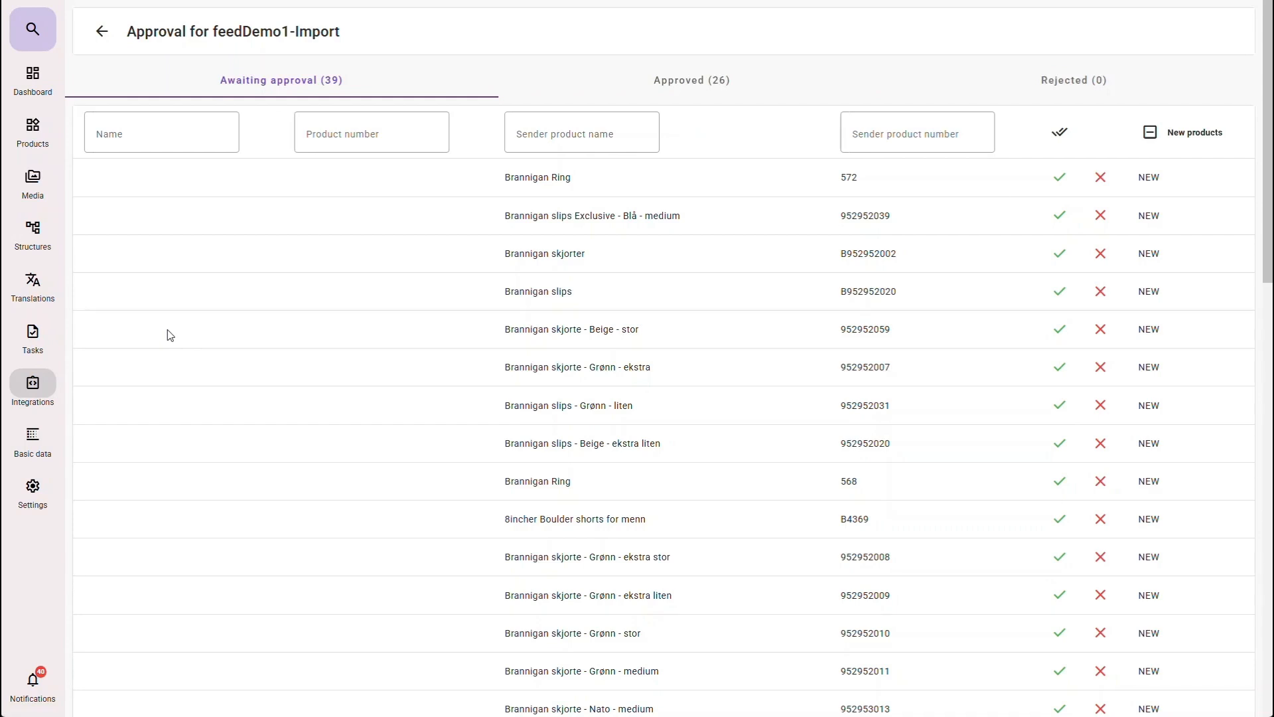
Start a new scheduler named feed2feed import from demo1 with job type feed2feed and the configuration feedDemo1-import
{"action": "left_click", "coordinate": [41, 378]}
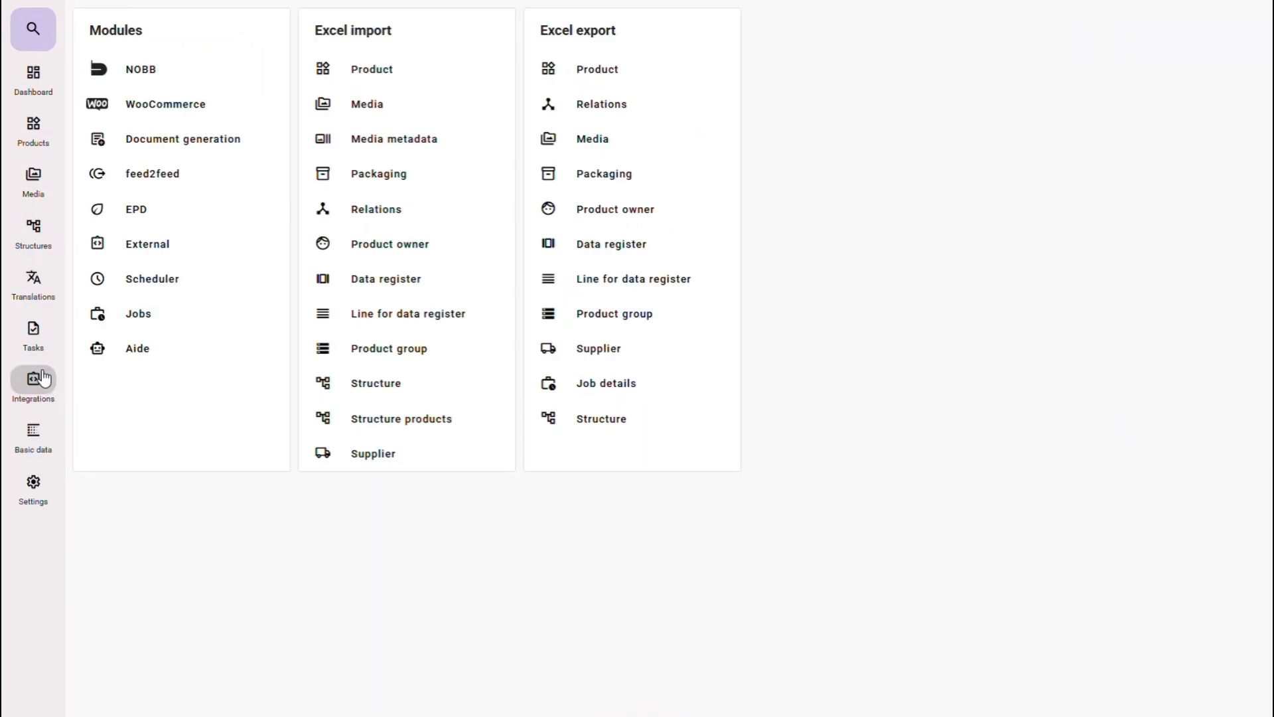
{"action": "left_click", "coordinate": [159, 280]}
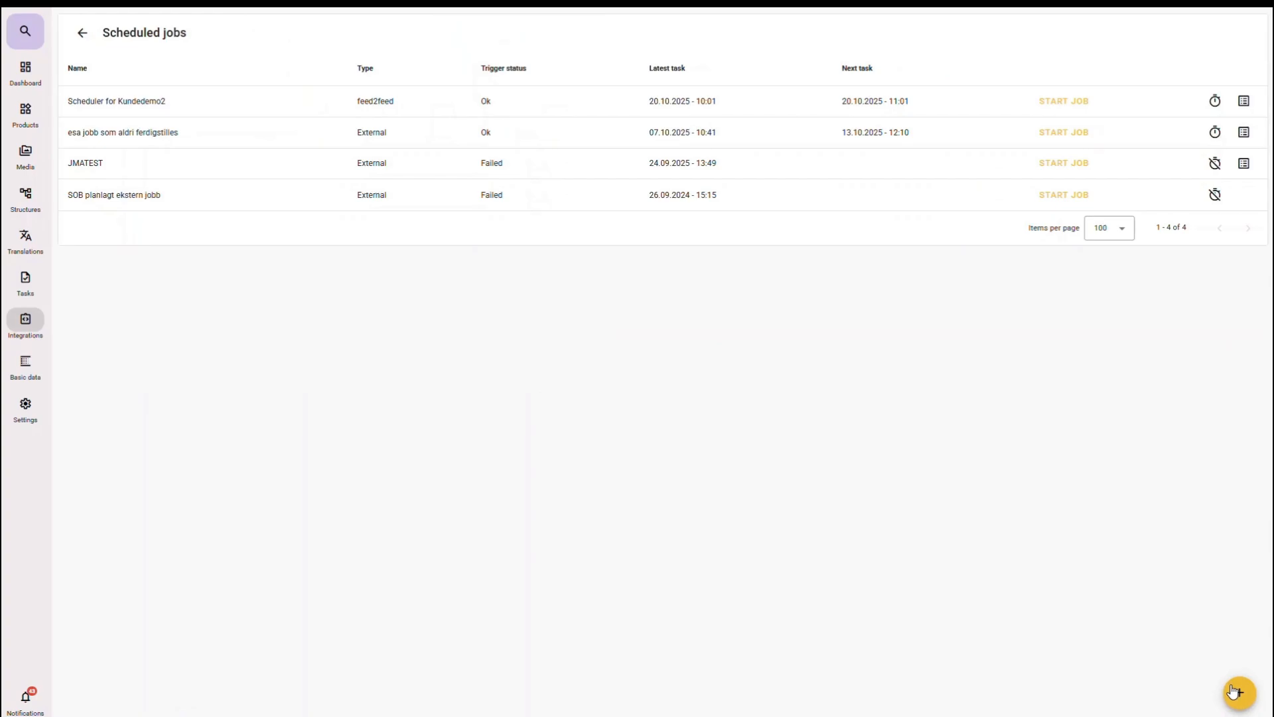
{"action": "left_click", "coordinate": [1233, 691]}
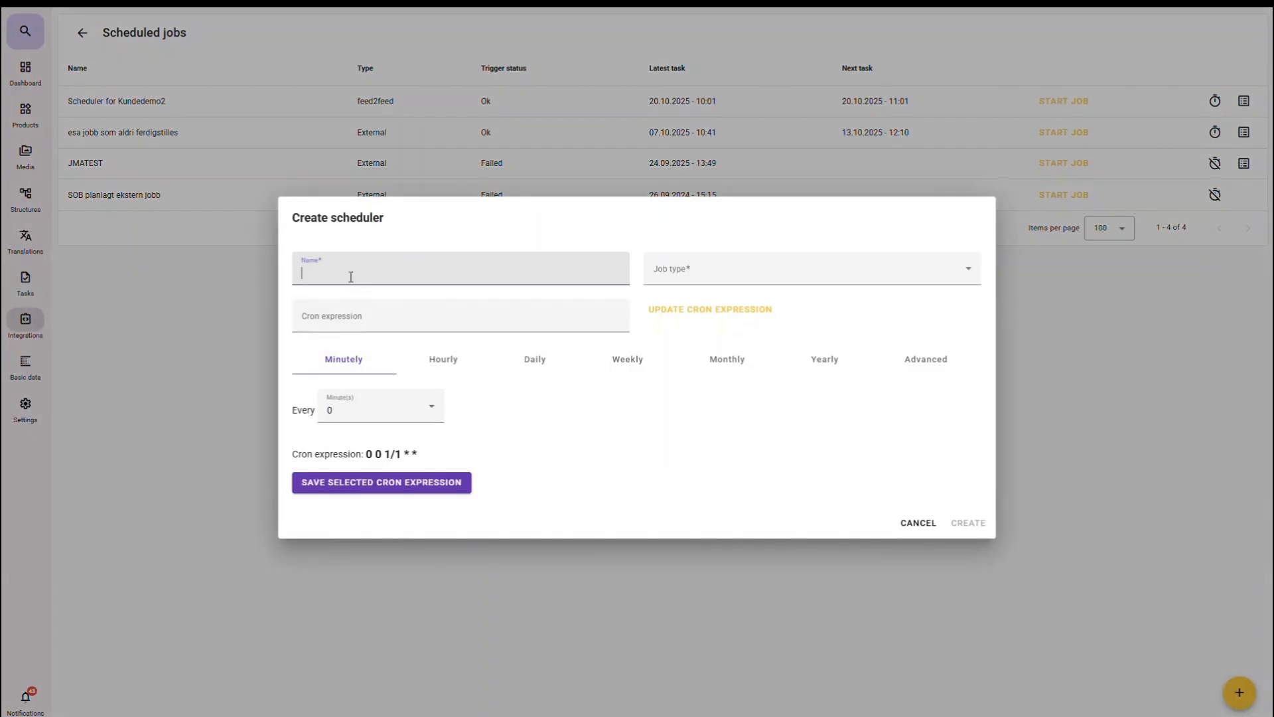
{"action": "type", "text": "feed2feed import from demo1"}
{"action": "left_click", "coordinate": [785, 267]}
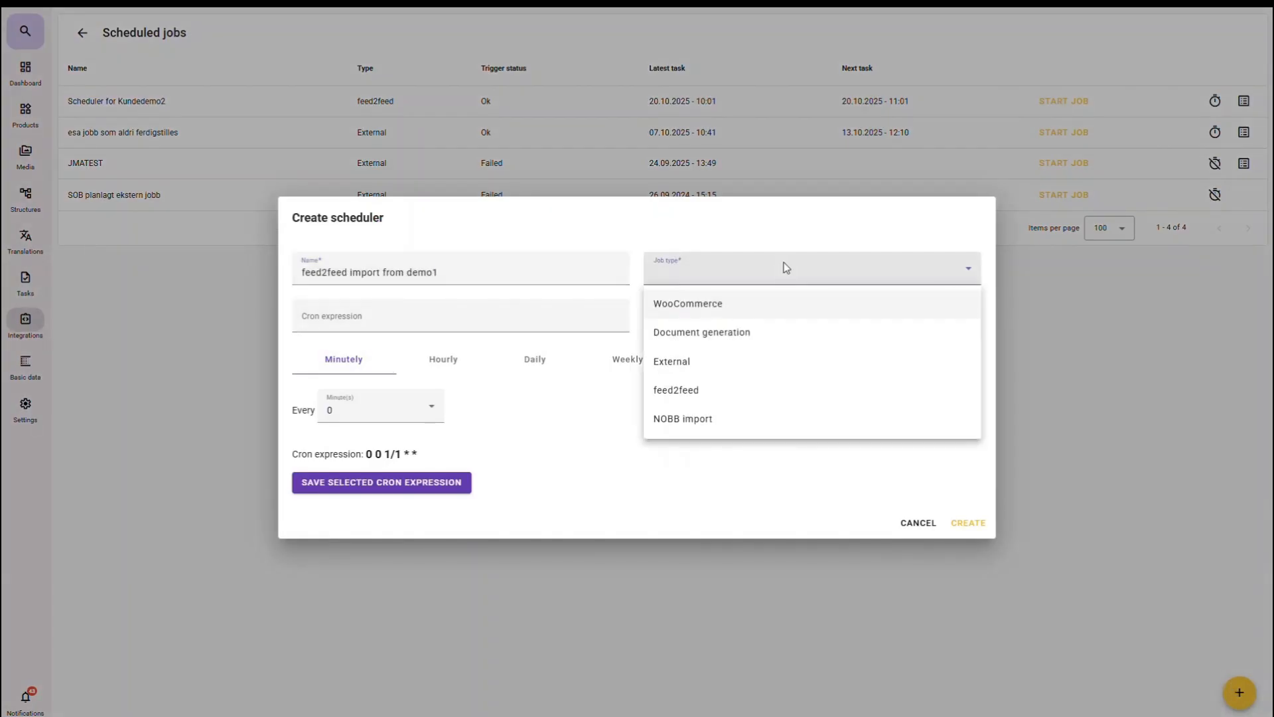
{"action": "left_click", "coordinate": [697, 390]}
{"action": "left_click", "coordinate": [651, 298]}
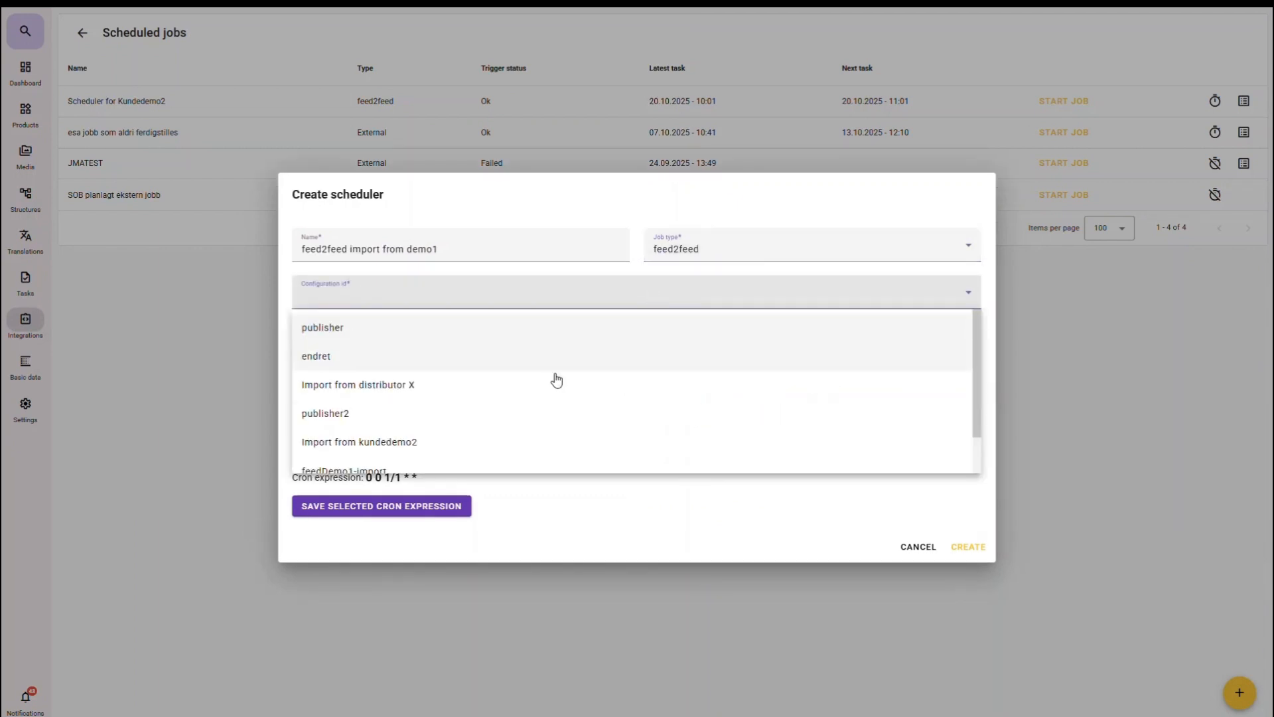
{"action": "scroll", "coordinate": [555, 379], "scroll_direction": "down", "scroll_amount": 2}
{"action": "left_click", "coordinate": [402, 433]}
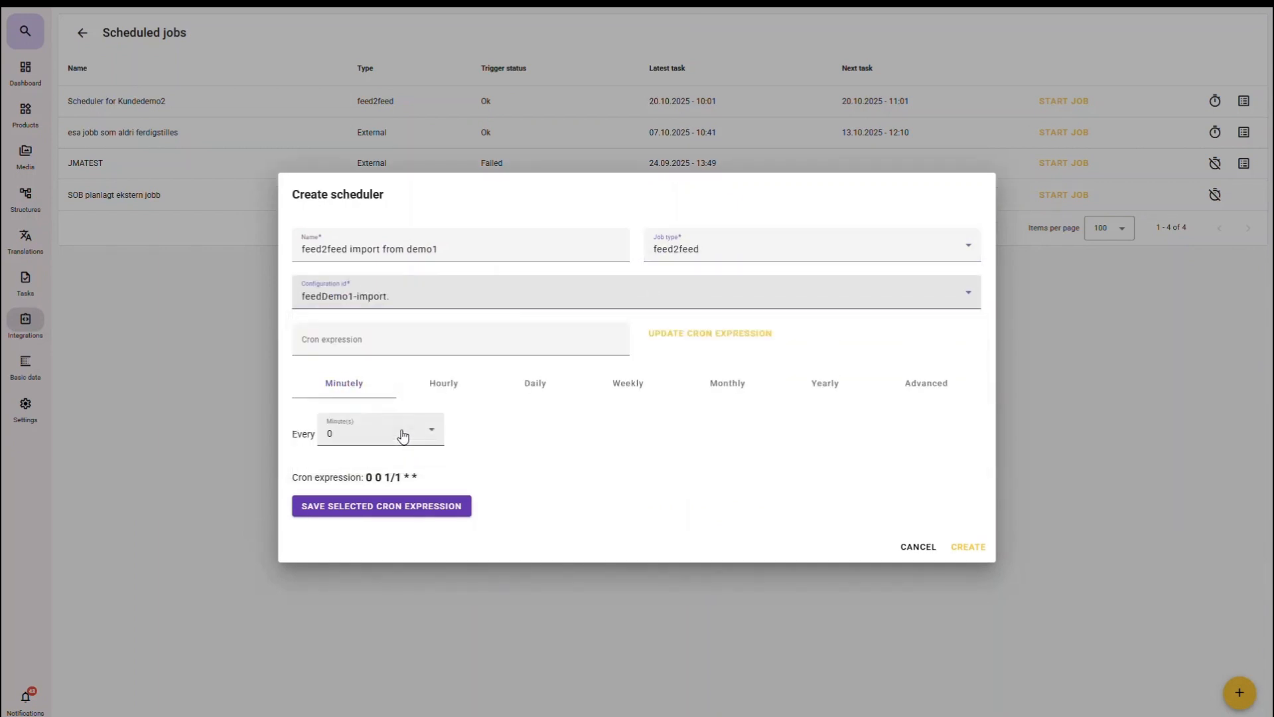
Save a daily cron expression for every 1 day at 0:0 and create the scheduler
{"action": "left_click", "coordinate": [558, 387]}
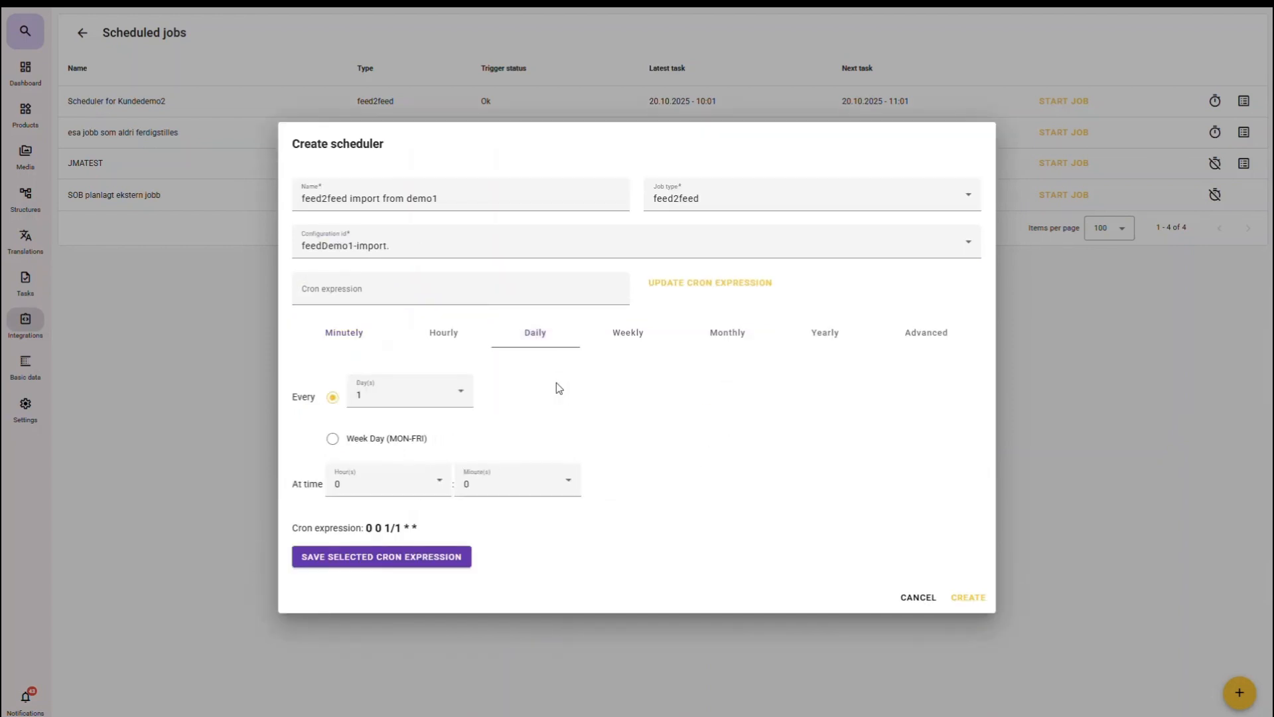
{"action": "left_click", "coordinate": [441, 556]}
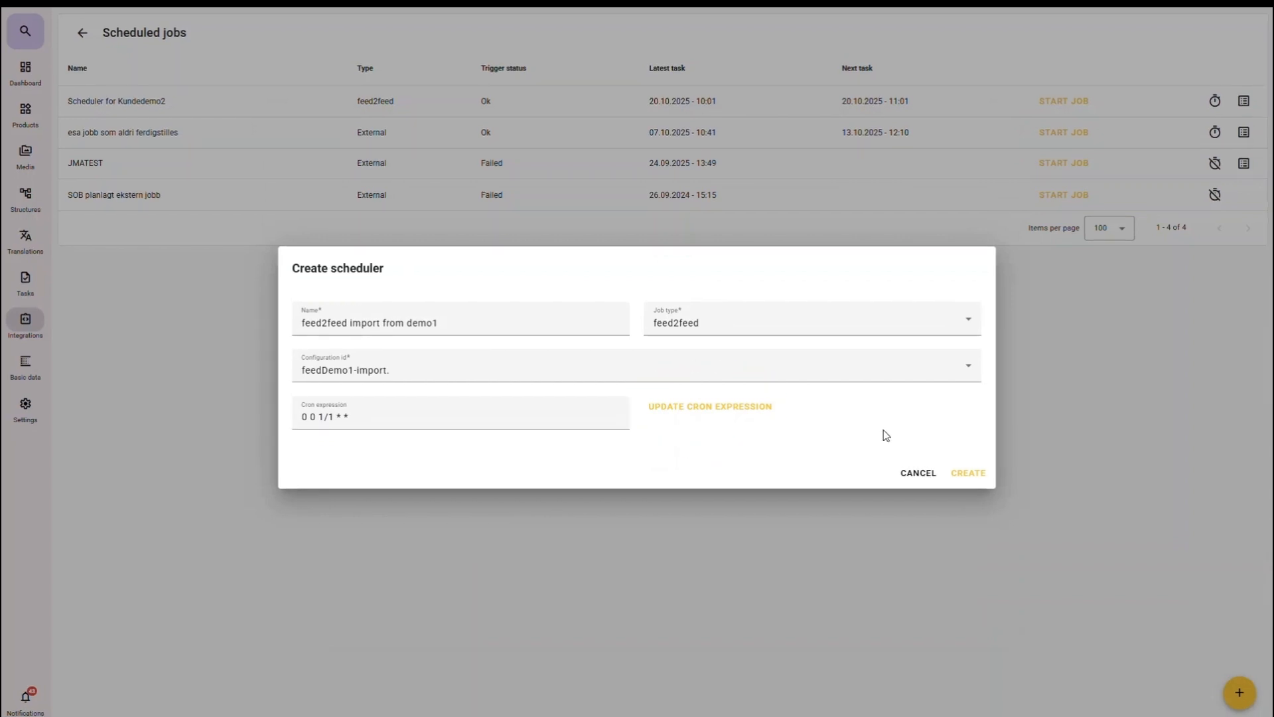
{"action": "left_click", "coordinate": [971, 473]}
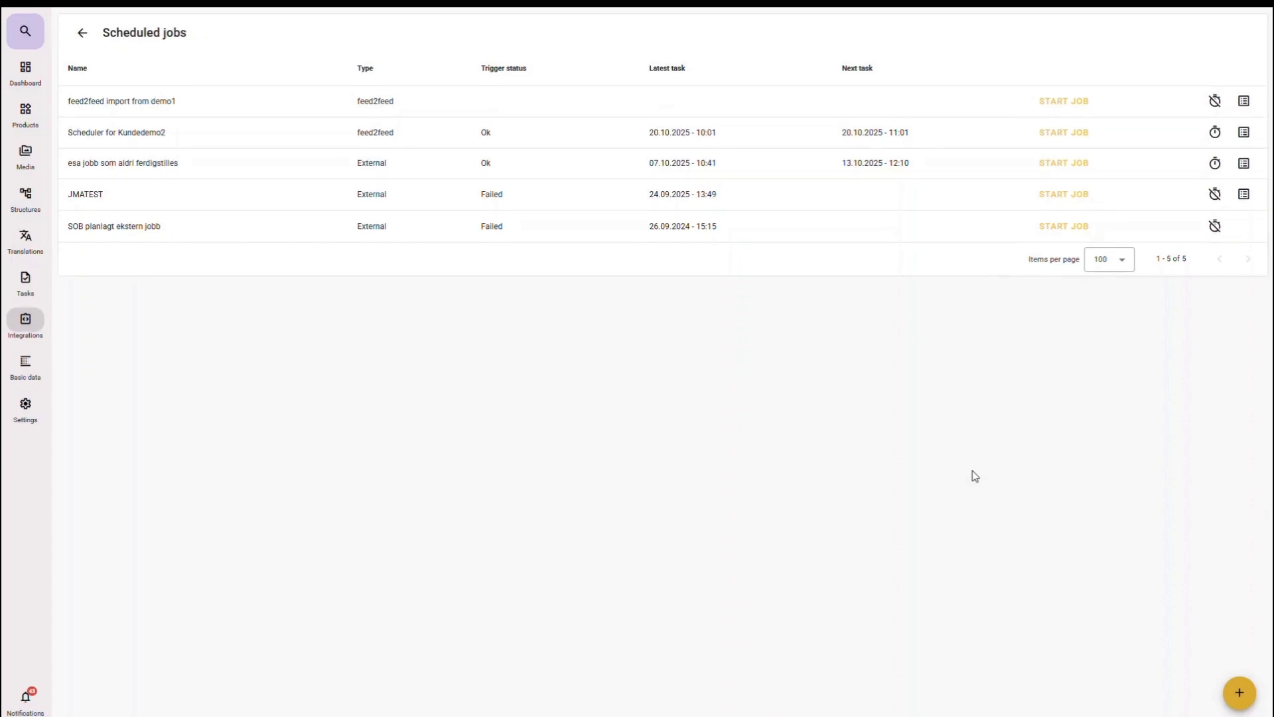
Run the scheduled job feed2feed import from demo1 and open the details of its most recent run
{"action": "left_click", "coordinate": [1063, 102]}
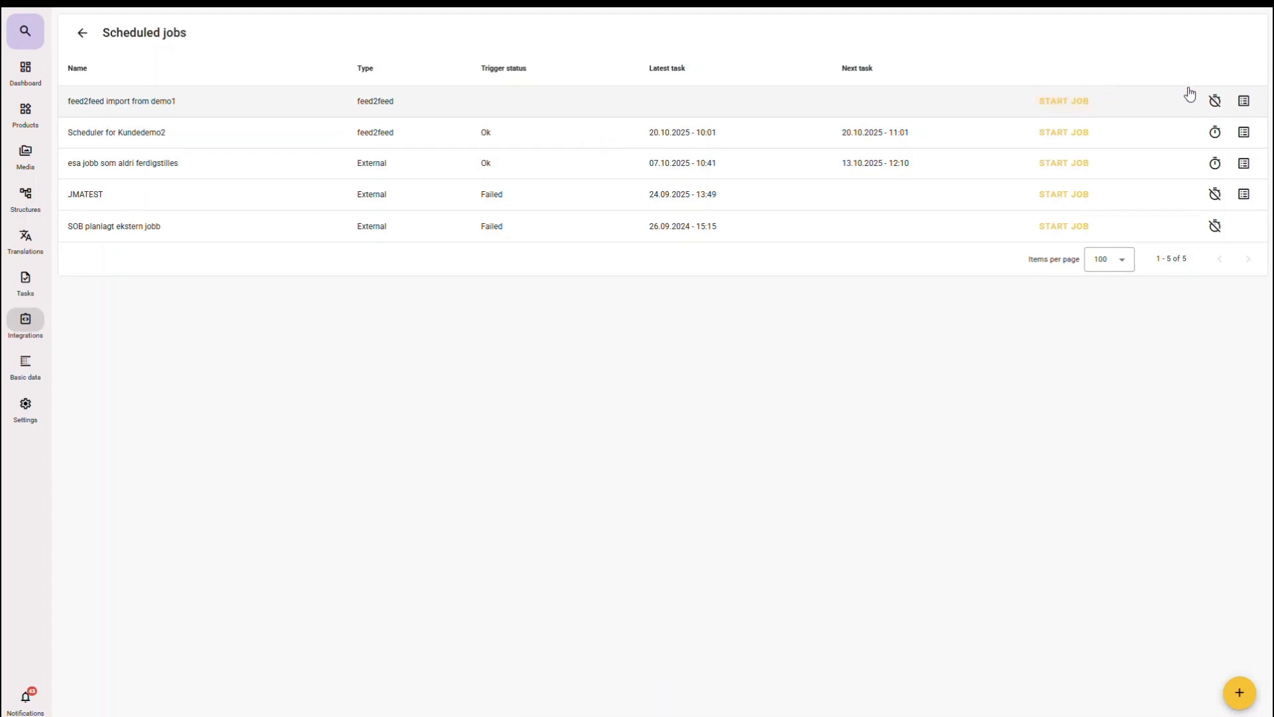
{"action": "left_click", "coordinate": [1249, 105]}
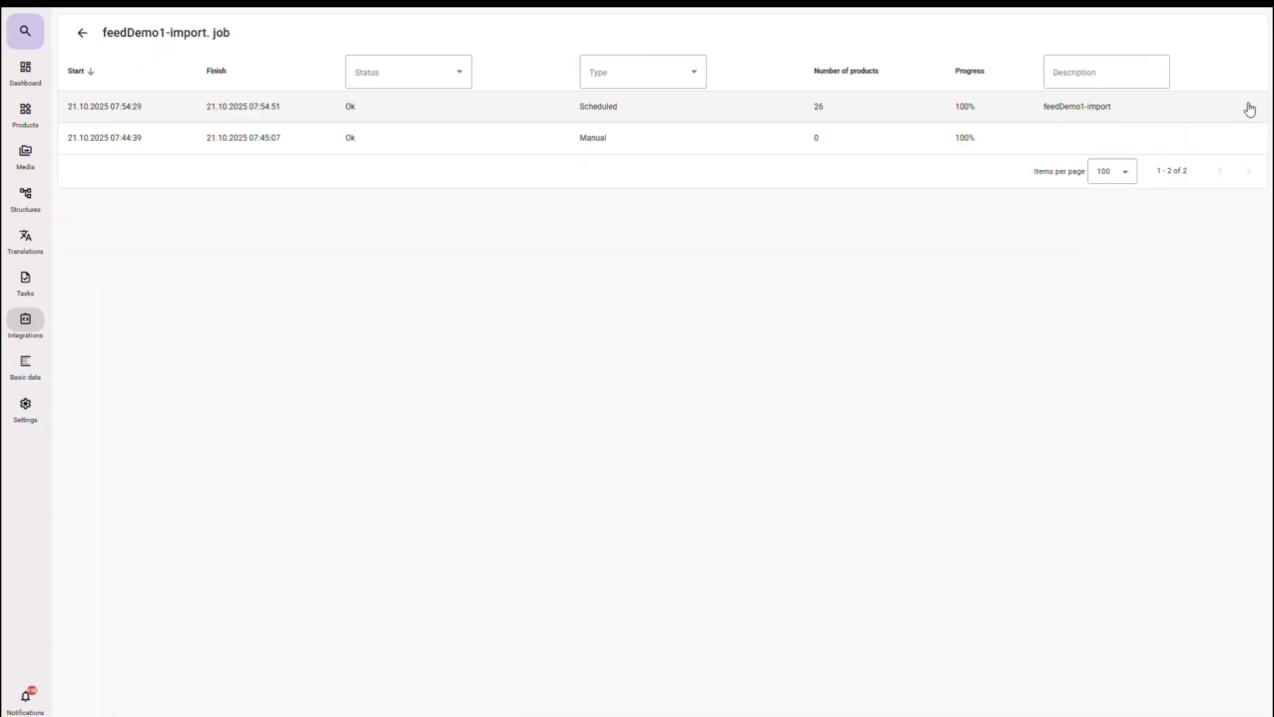
{"action": "left_click", "coordinate": [1209, 109]}
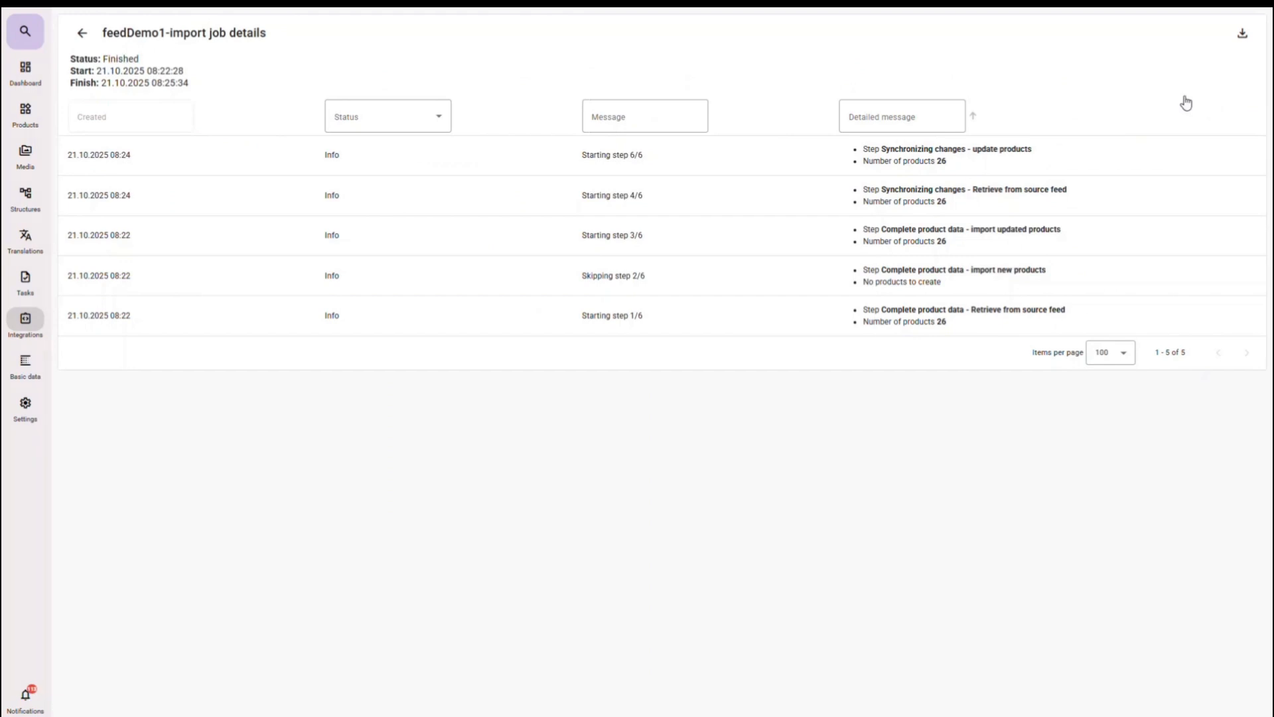
Filter the approved feedDemo1-import products by sender product number "b" and open the product Brannigan coats
{"action": "left_click", "coordinate": [22, 73]}
{"action": "left_click", "coordinate": [253, 122]}
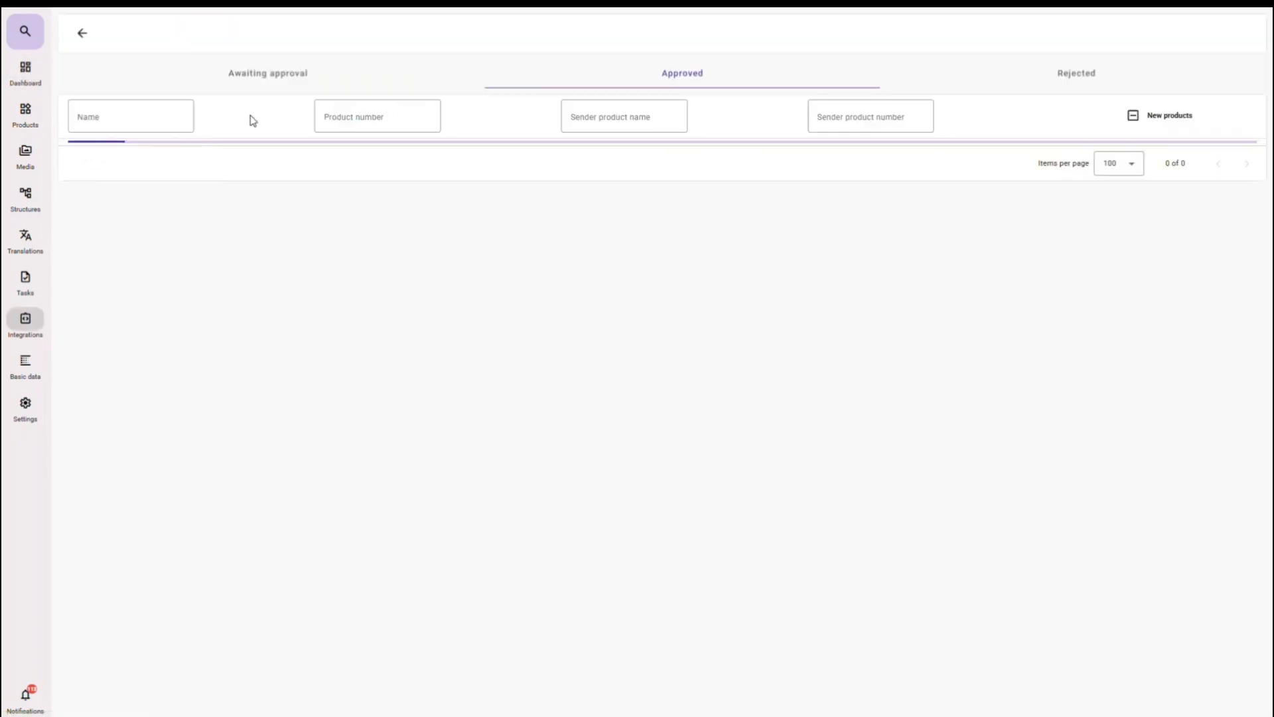
{"action": "left_click", "coordinate": [838, 113]}
{"action": "type", "text": "b"}
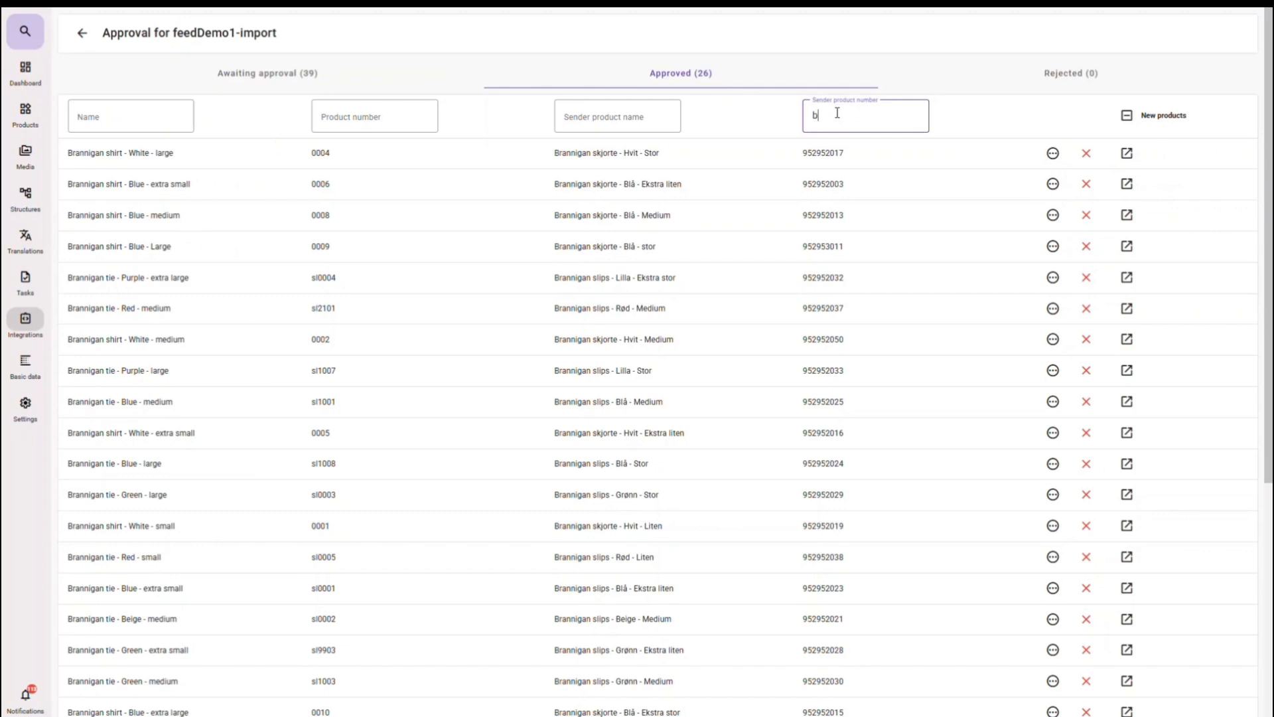
{"action": "left_click", "coordinate": [1140, 155]}
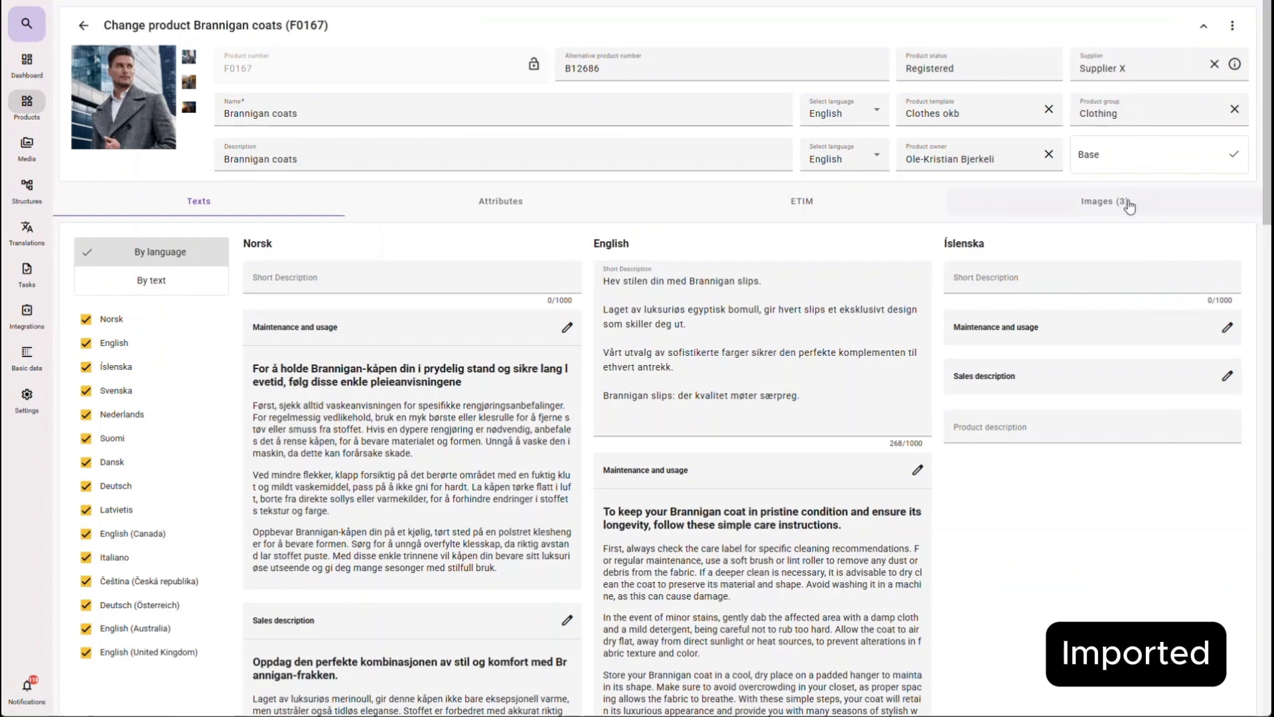
Compare the attributes of Brannigan coats after the import with those before it
{"action": "left_click", "coordinate": [517, 202]}
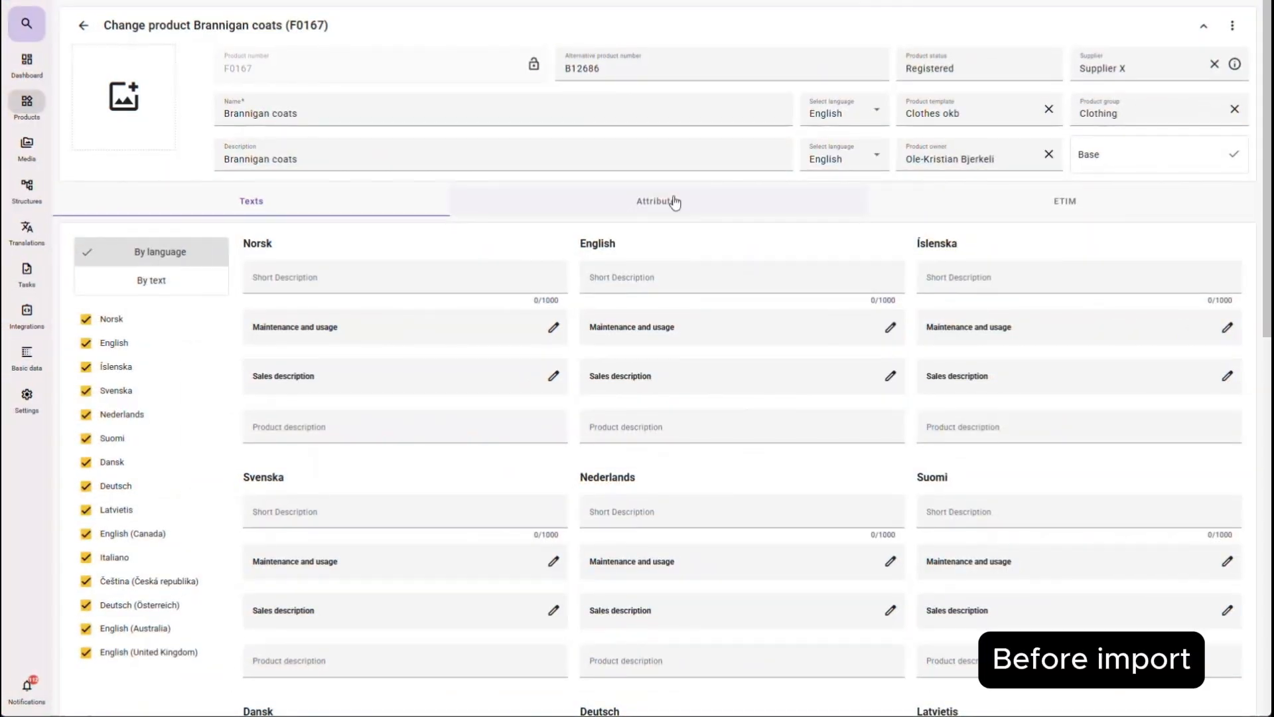
{"action": "left_click", "coordinate": [674, 202]}
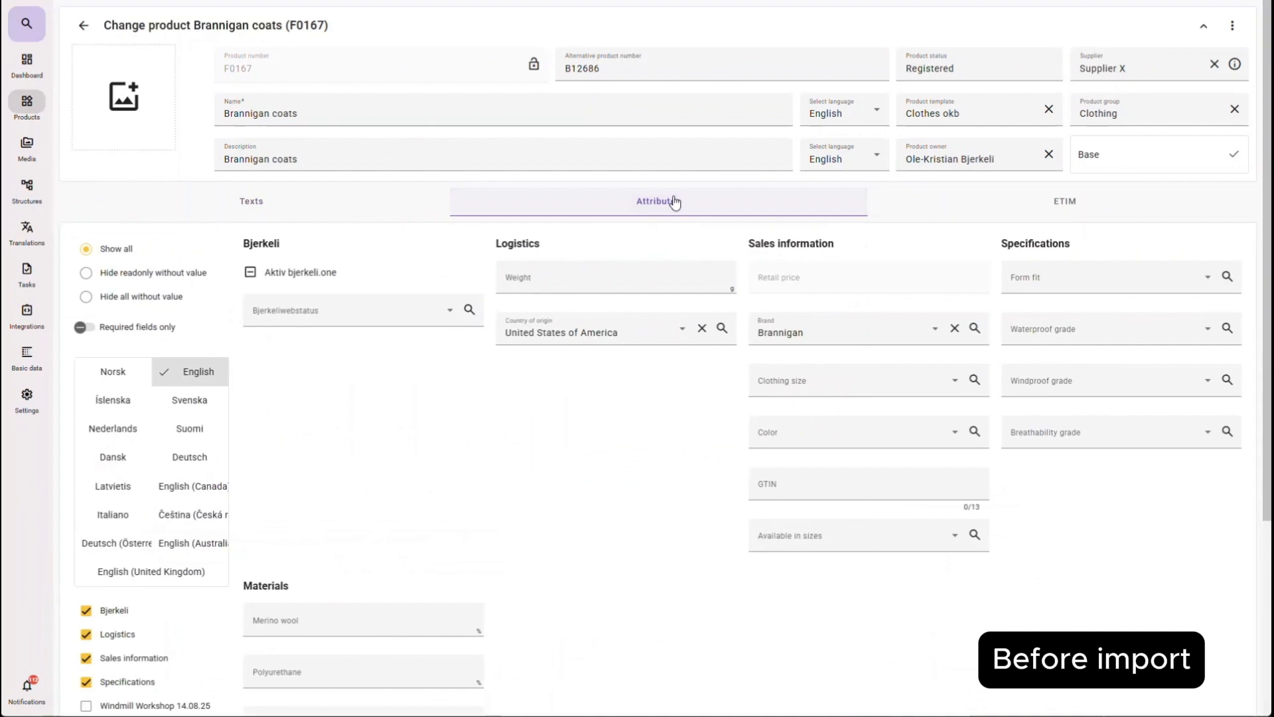